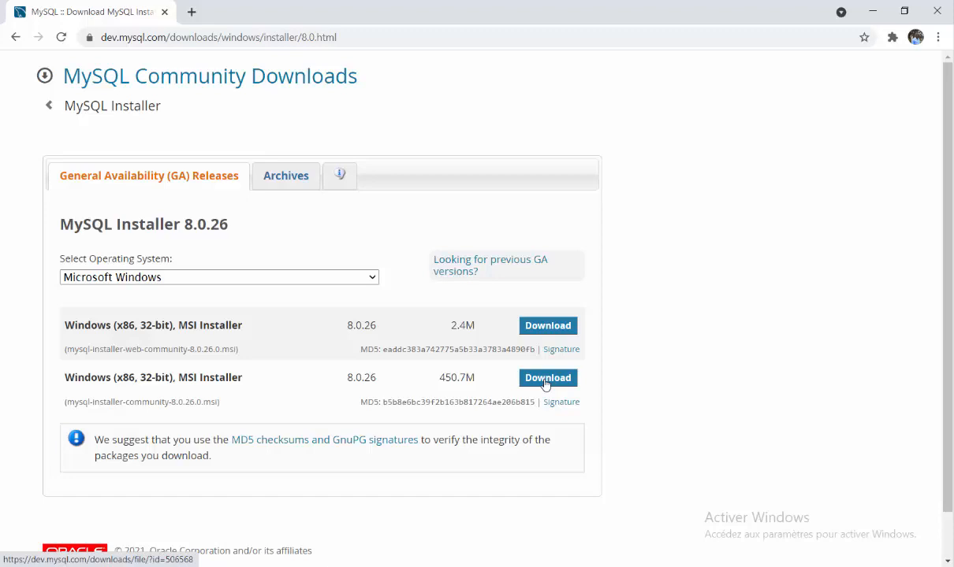
Start downloading the 450.7M MySQL installer MSI without an Oracle account
left_click(546, 378)
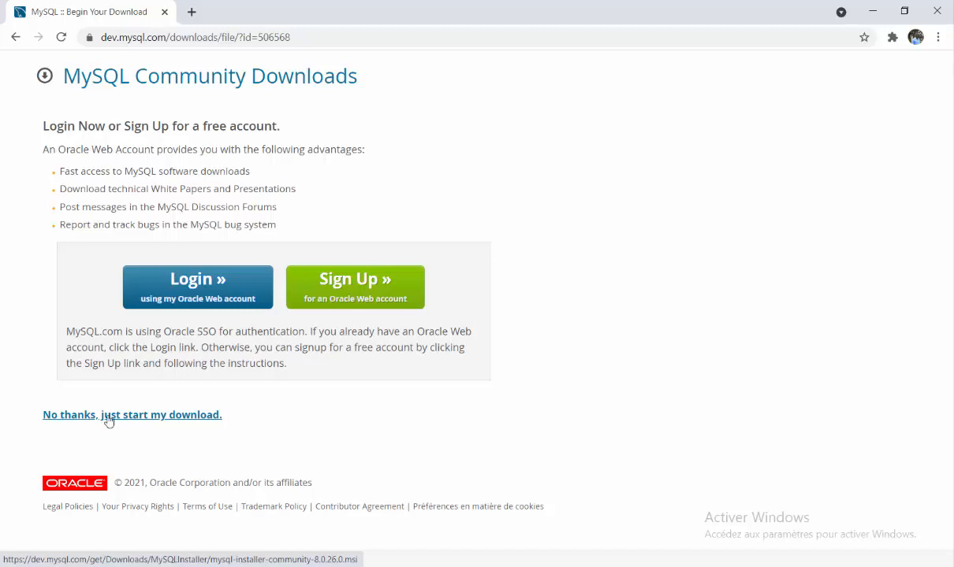
left_click(109, 422)
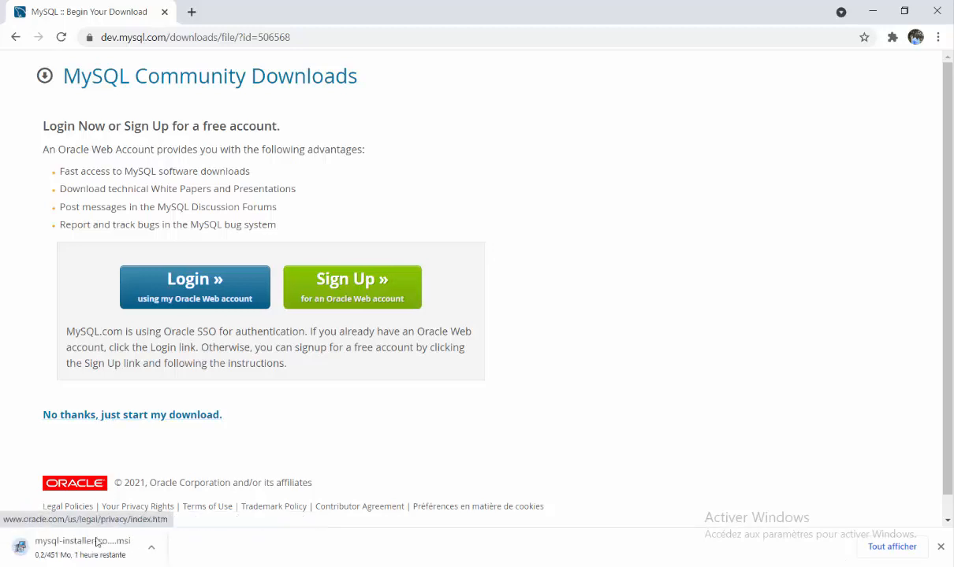
left_click(71, 551)
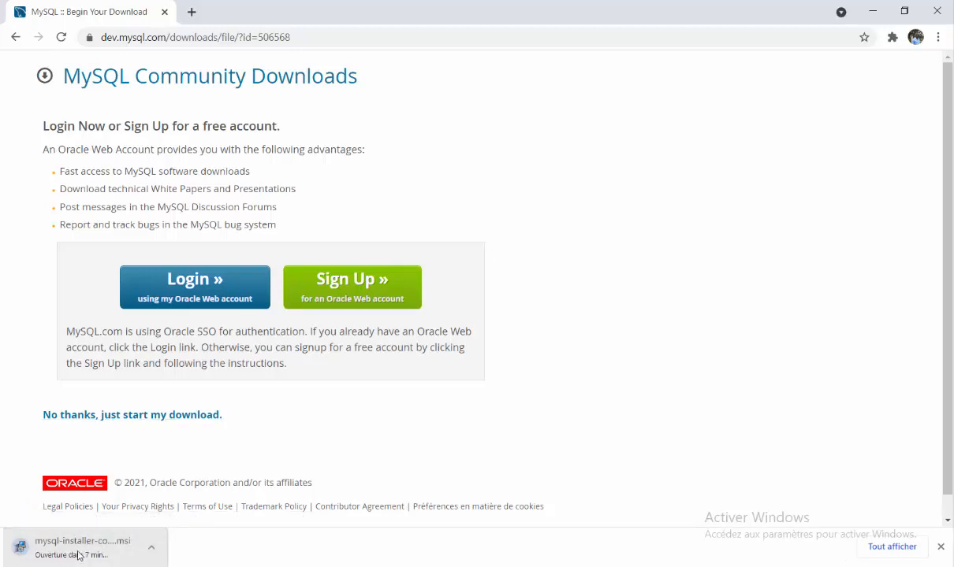
Pause the installer download at 14.9 Mo and close Chrome
left_click(154, 552)
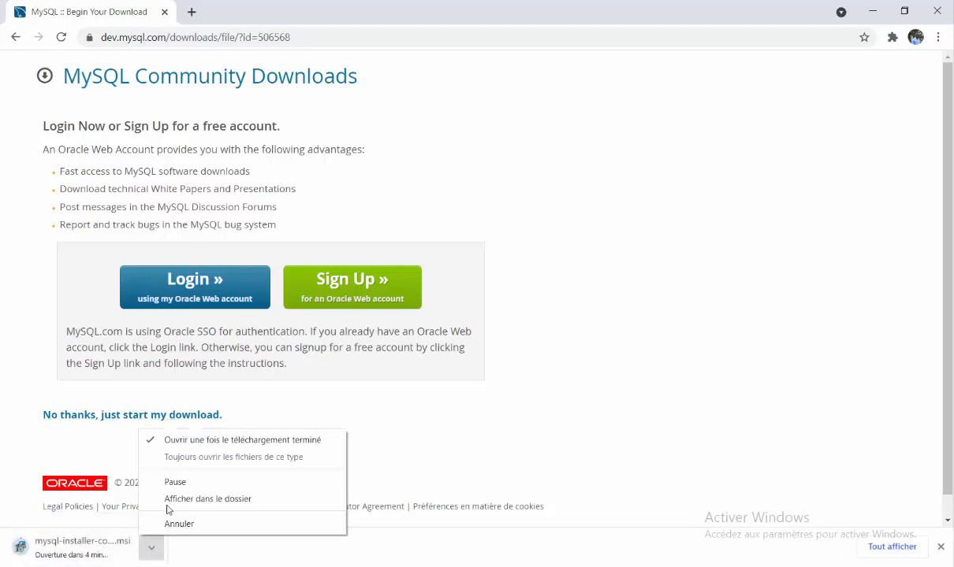
left_click(181, 483)
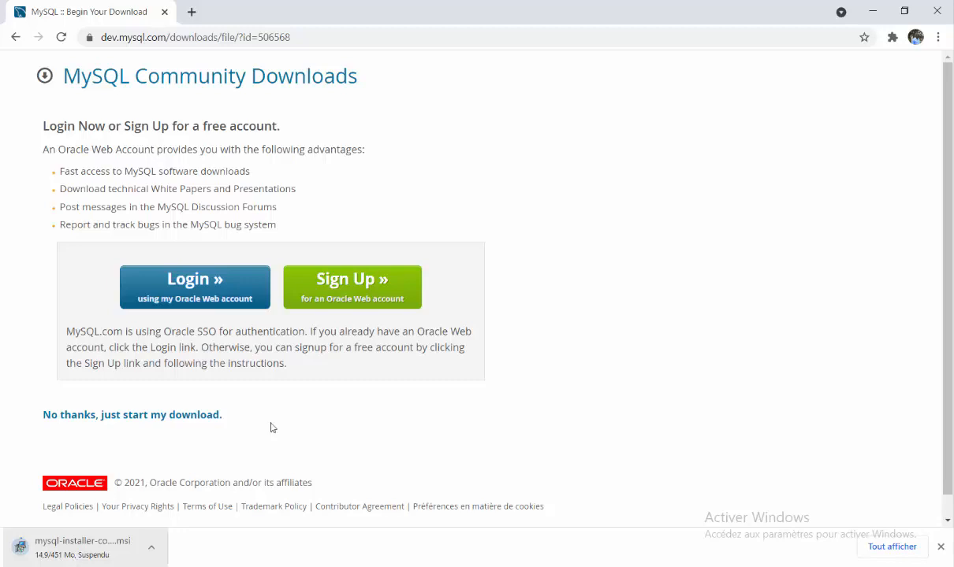
left_click(937, 16)
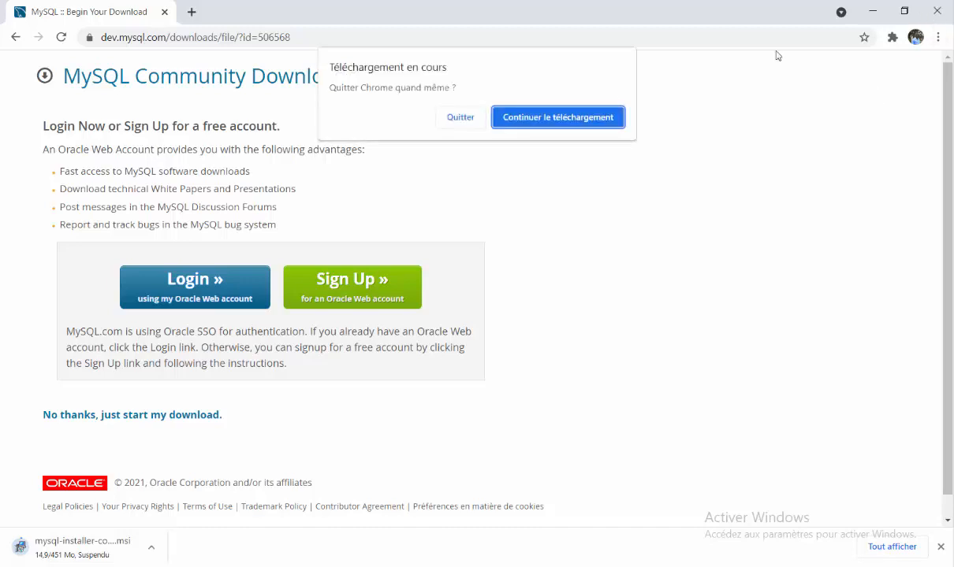
Quit Chrome anyway and run mysql-installer-community-8.0.26.0.msi from Ce PC > Téléchargements
left_click(461, 118)
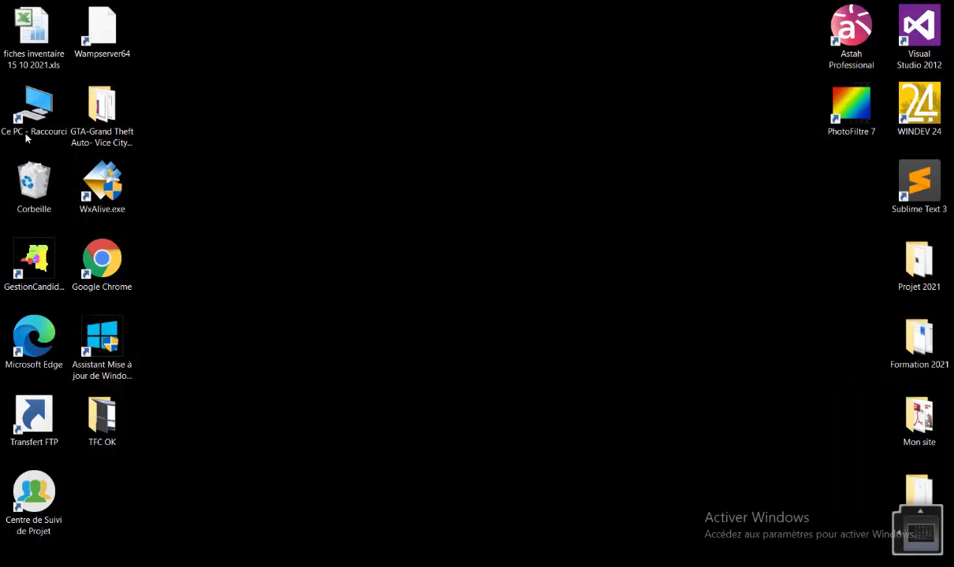
double_click(34, 108)
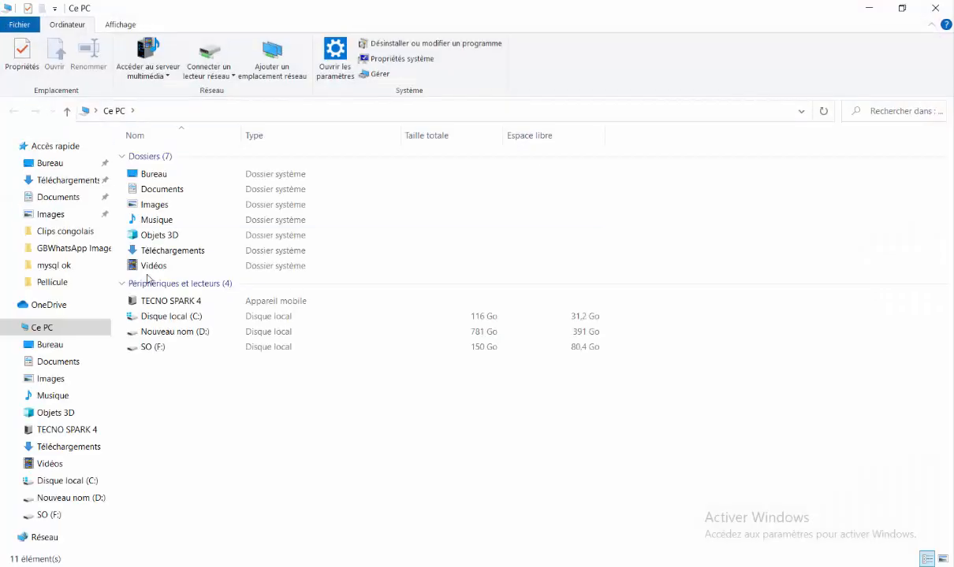
left_click_drag(70, 248, 65, 193)
left_click(65, 187)
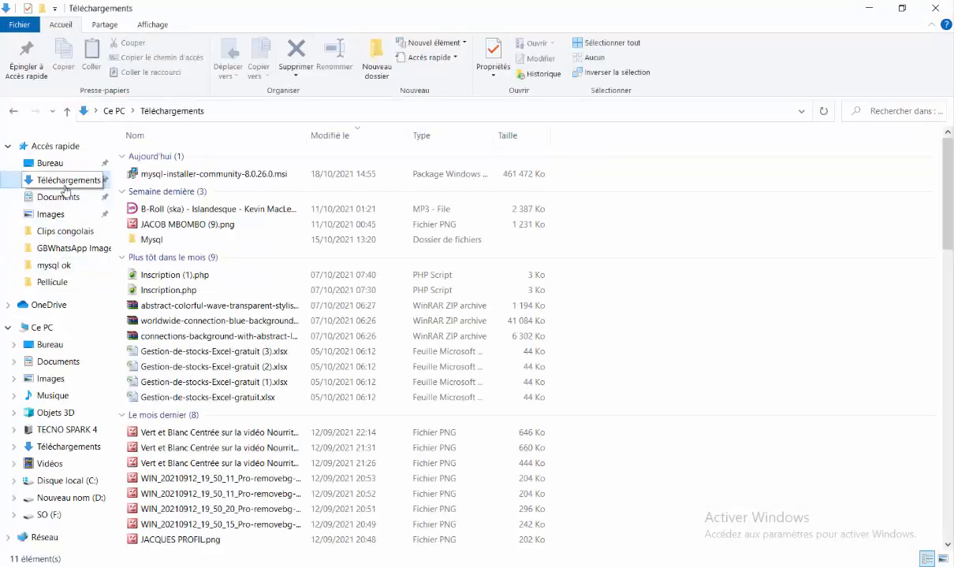
double_click(164, 178)
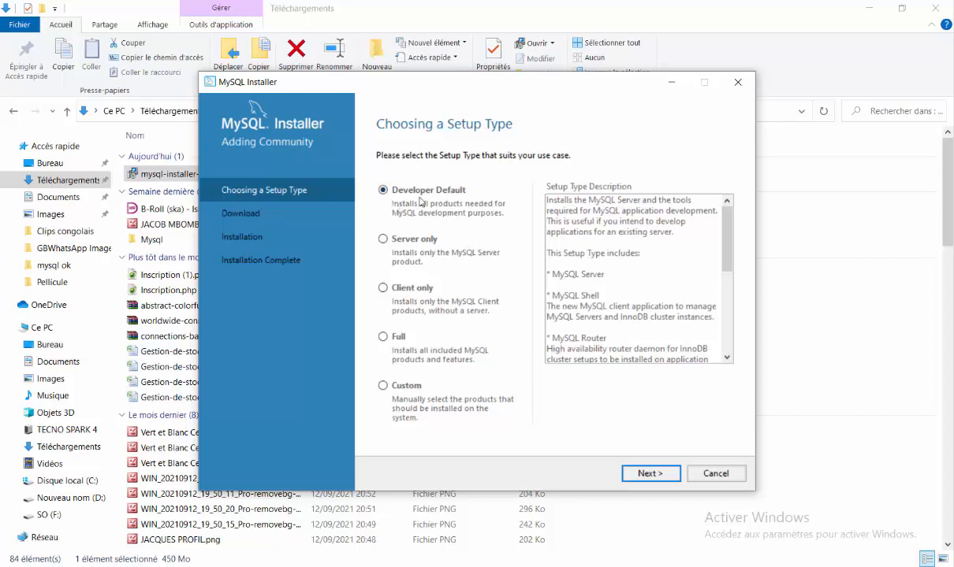
Keep Developer Default, accept the unsatisfied requirements warning, and install the listed products
left_click(652, 476)
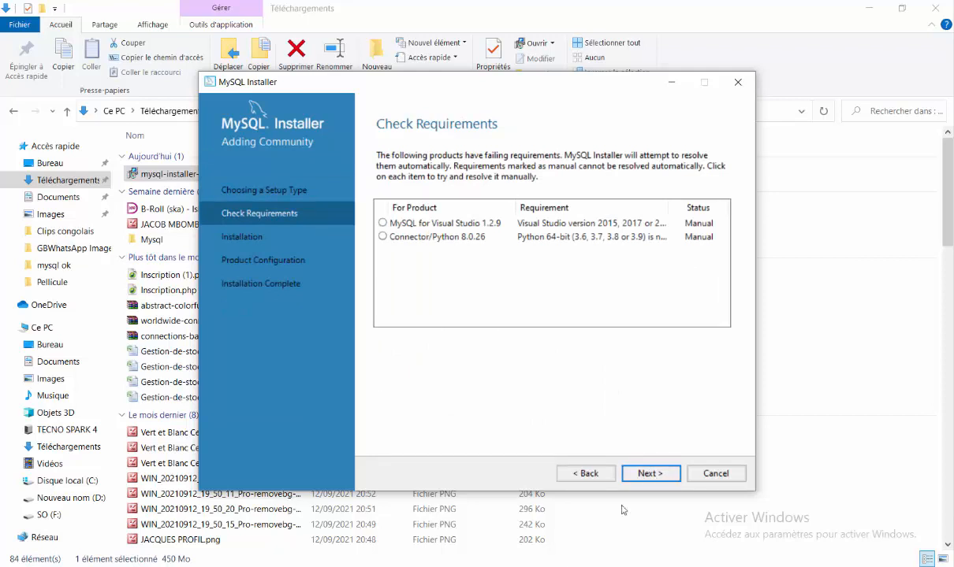
left_click(642, 475)
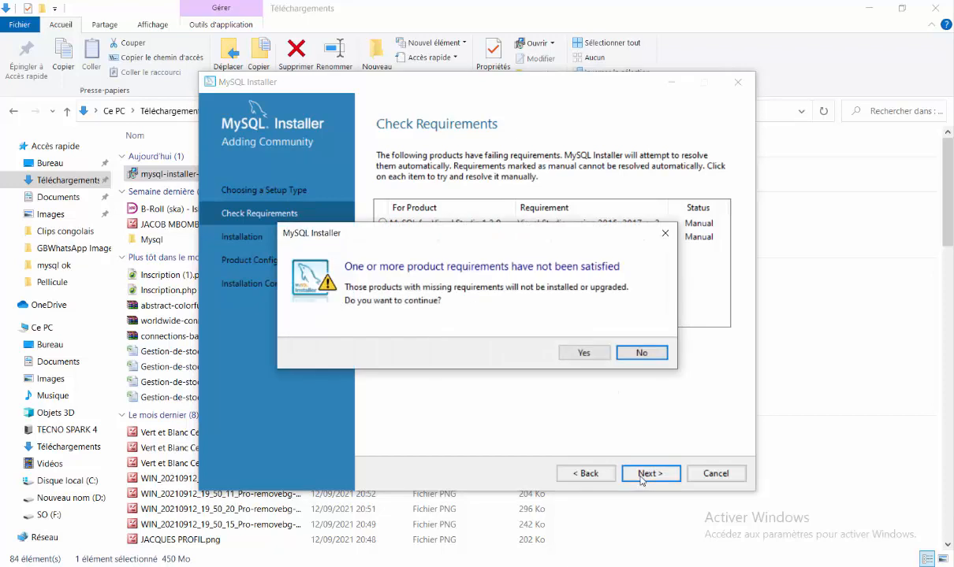
left_click(584, 353)
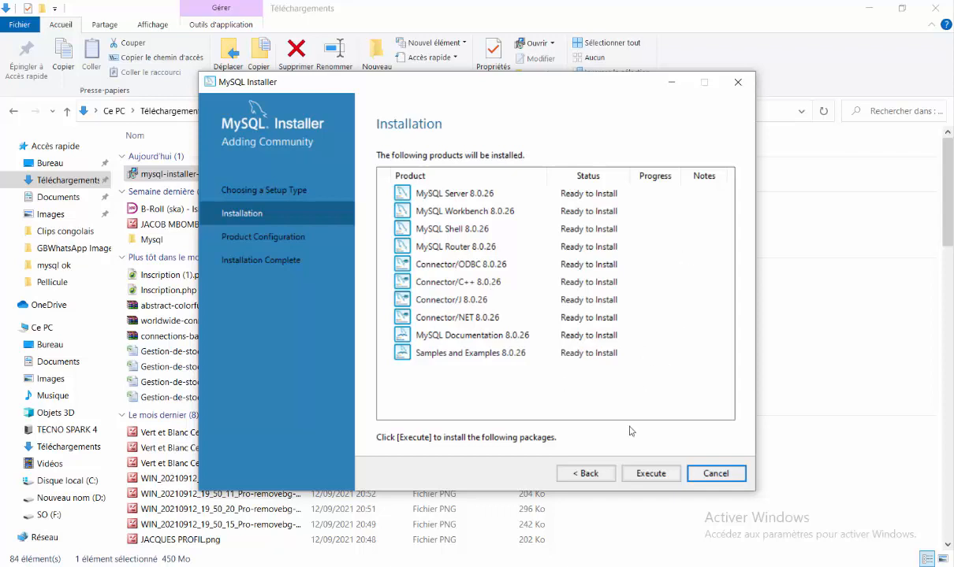
left_click(649, 476)
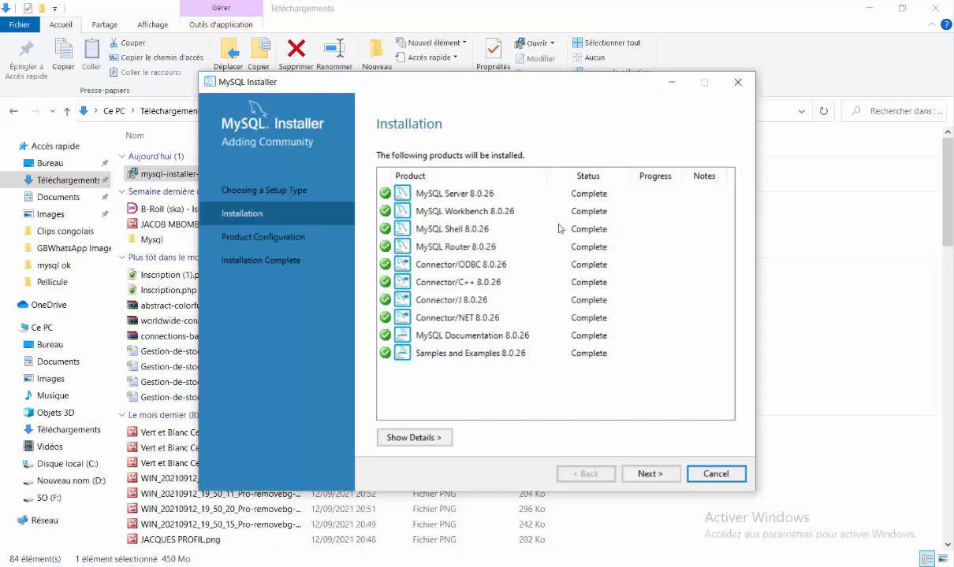
Proceed from the ten completed 8.0.26 products to MySQL Server configuration
left_click(638, 476)
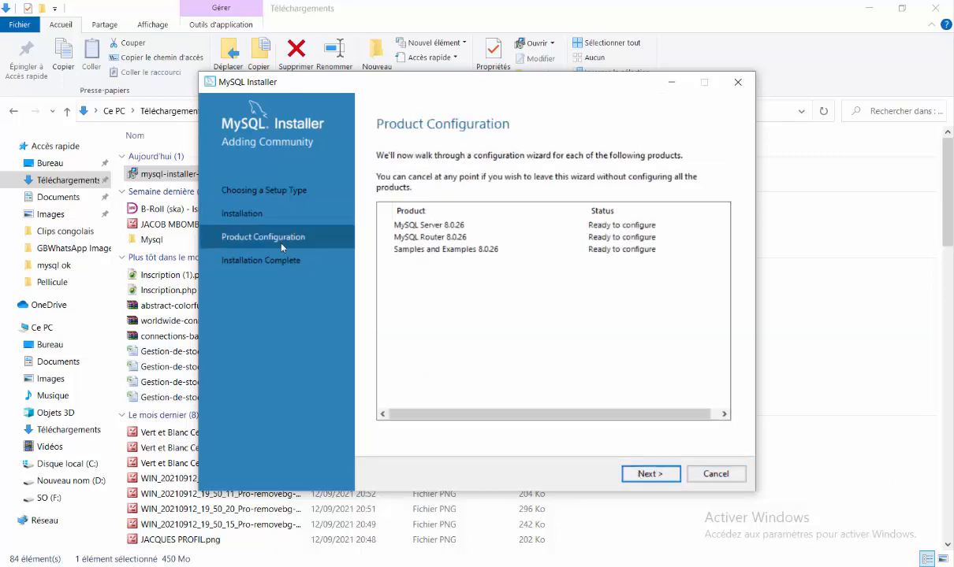
left_click(660, 475)
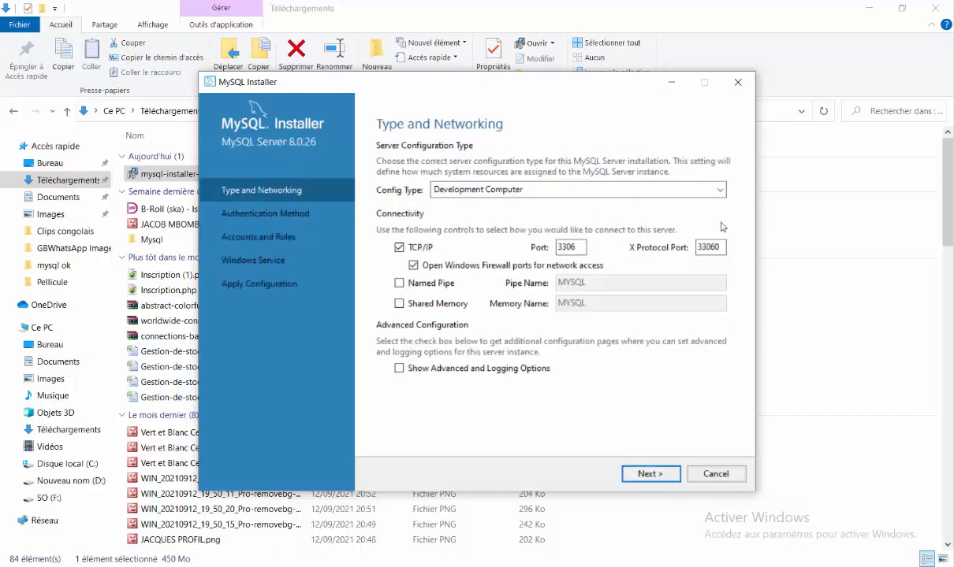
Set the server config type to Development Computer, keeping TCP/IP port 3306
left_click(720, 190)
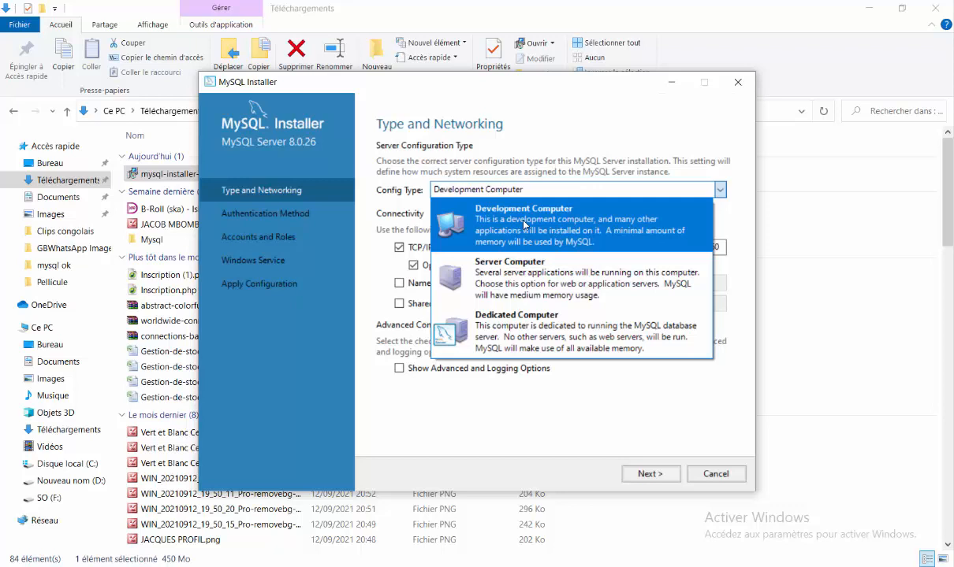
left_click(523, 225)
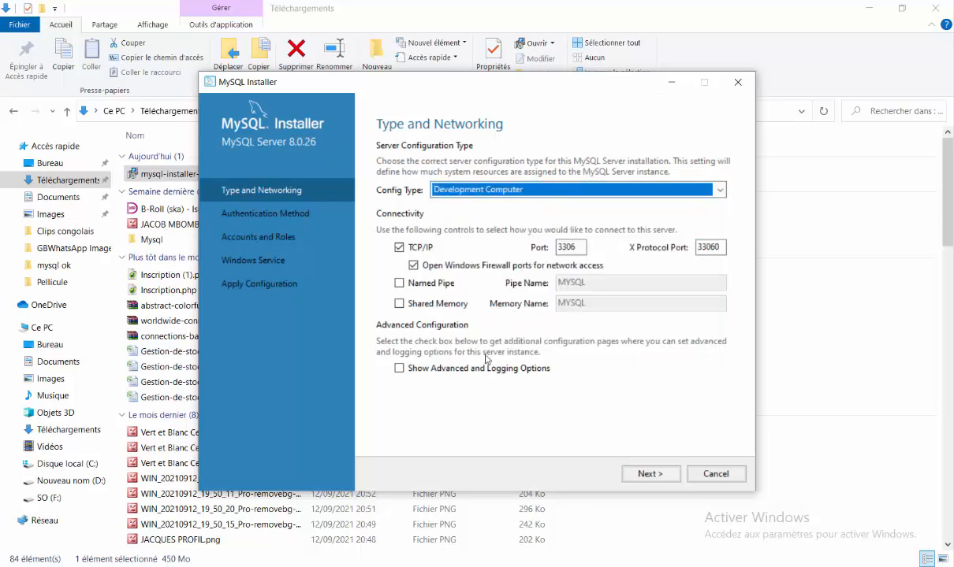
left_click(651, 475)
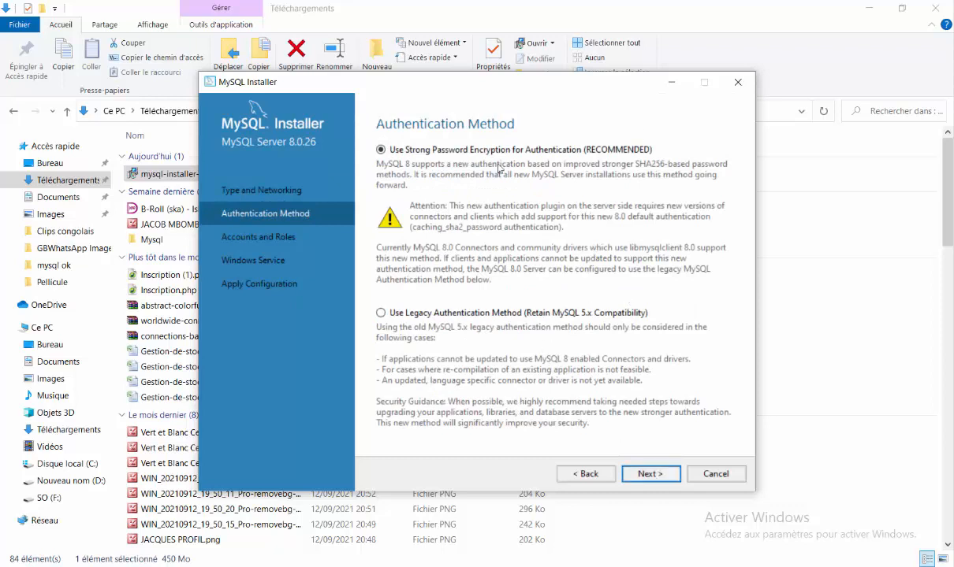
Keep strong password encryption and enter the MySQL root password in both password fields
left_click(646, 476)
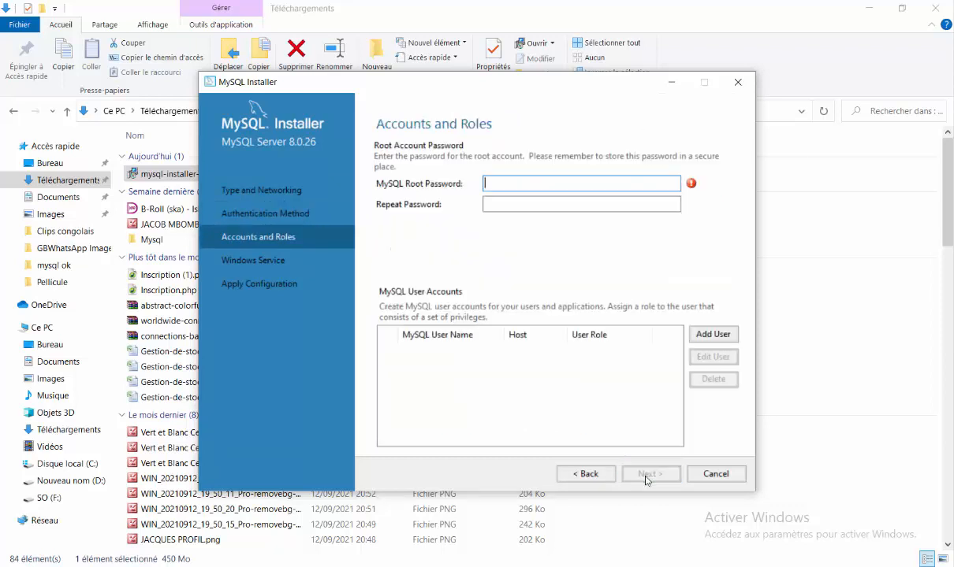
left_click(494, 183)
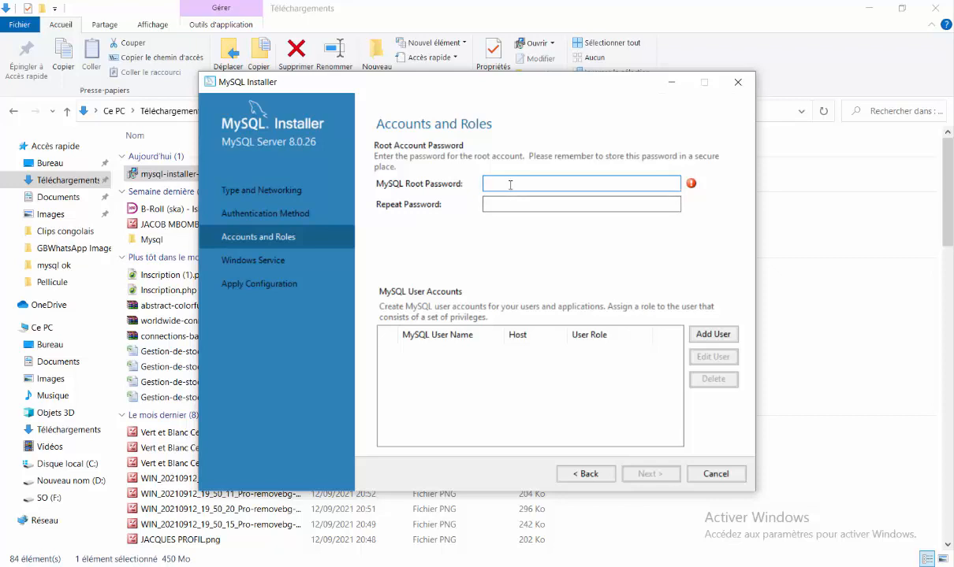
key("Caps_Lock")
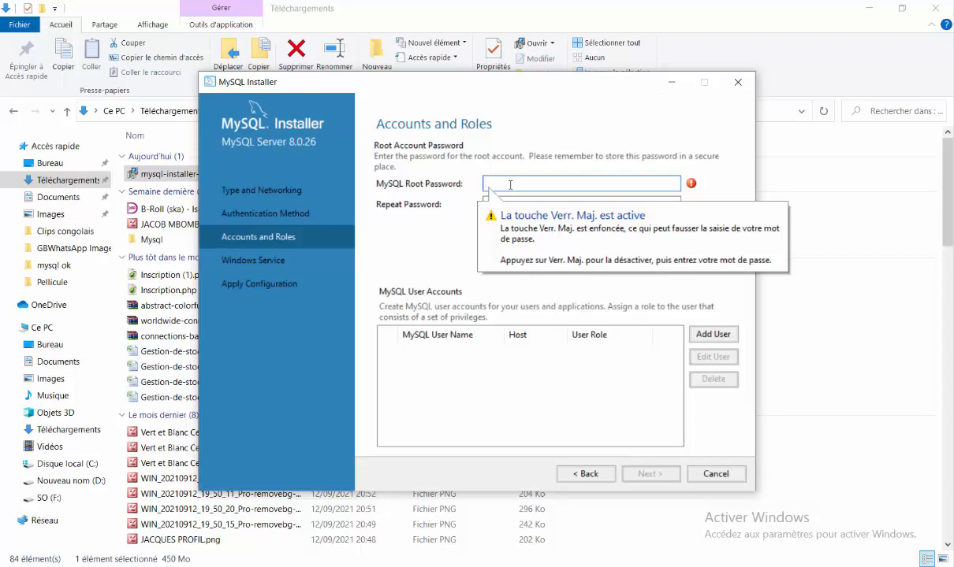
type("••••")
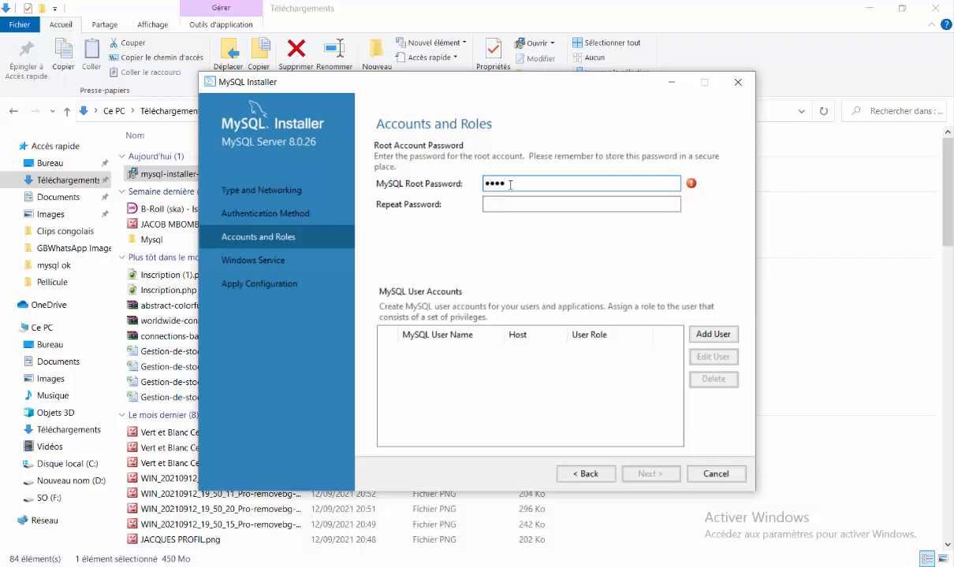
type("••••••••")
left_click(513, 204)
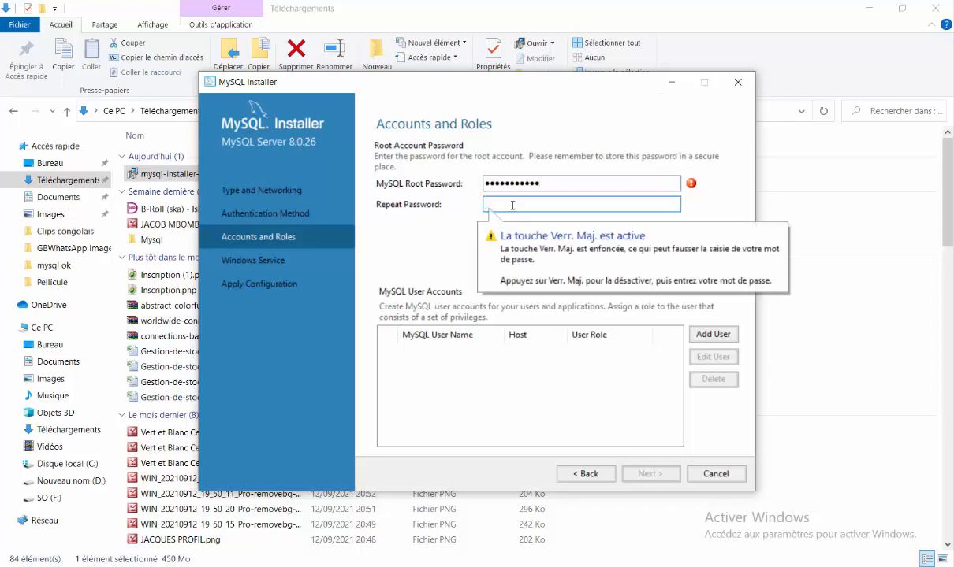
type("••••••")
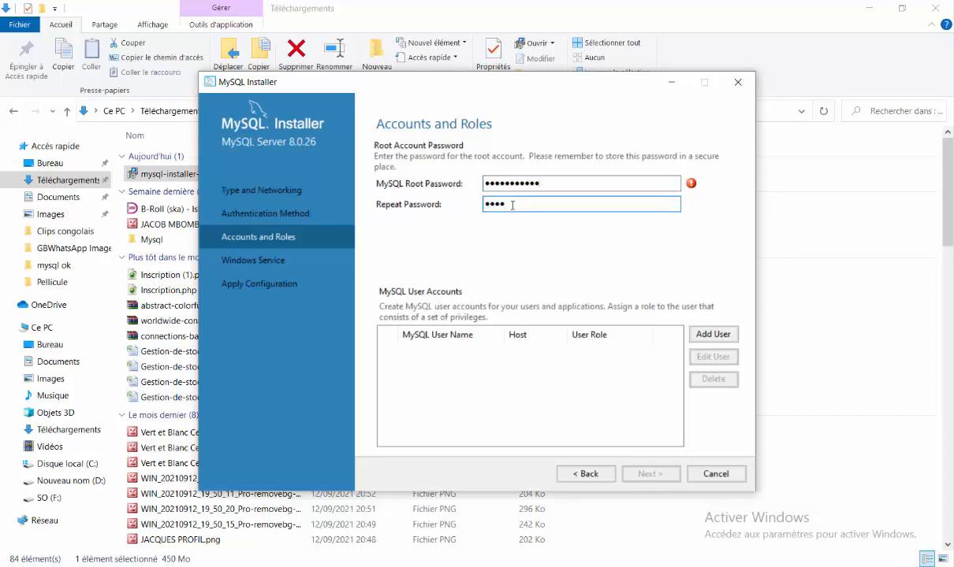
type("••••••")
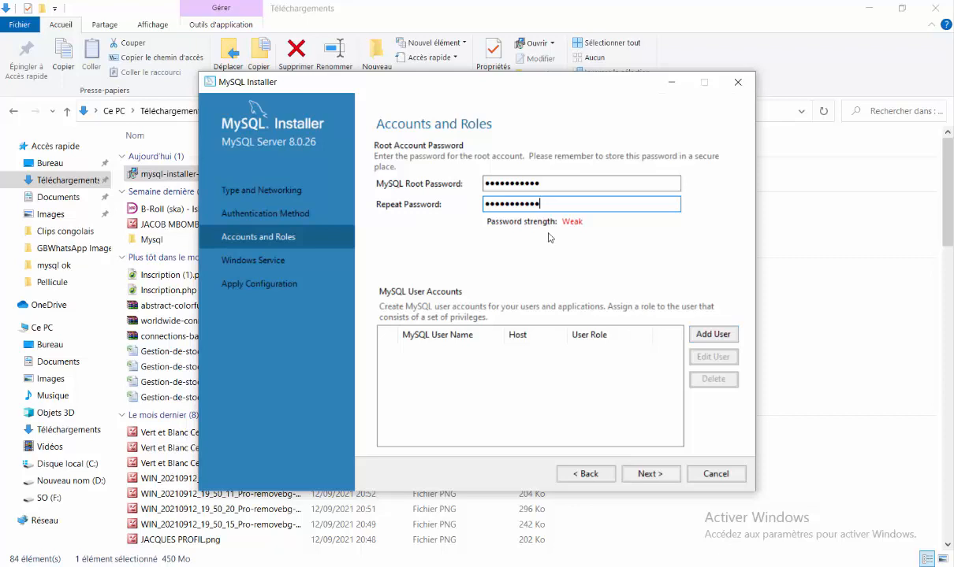
left_click(707, 334)
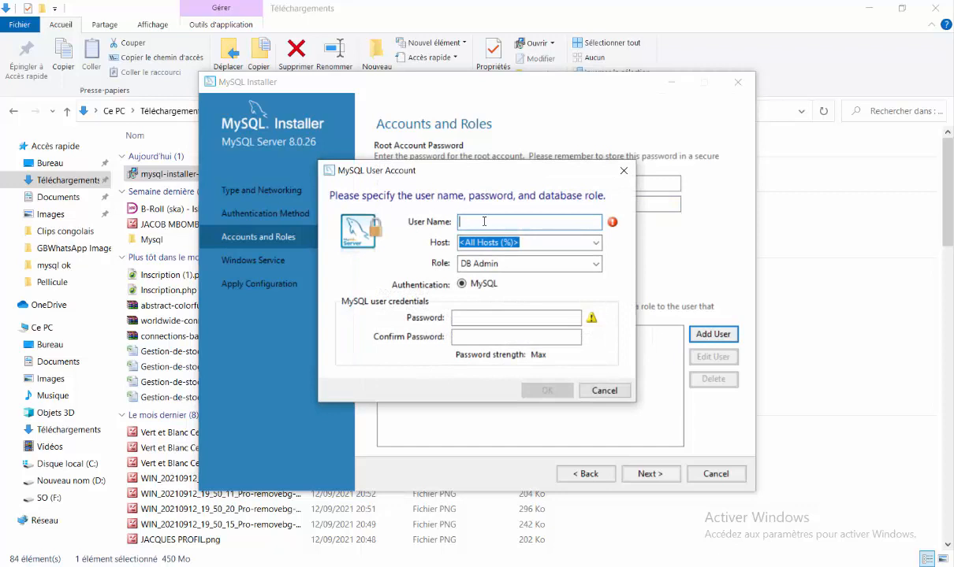
Name the new user account, restrict it to localhost, and keep the DB Admin role
type("jacob")
left_click(591, 245)
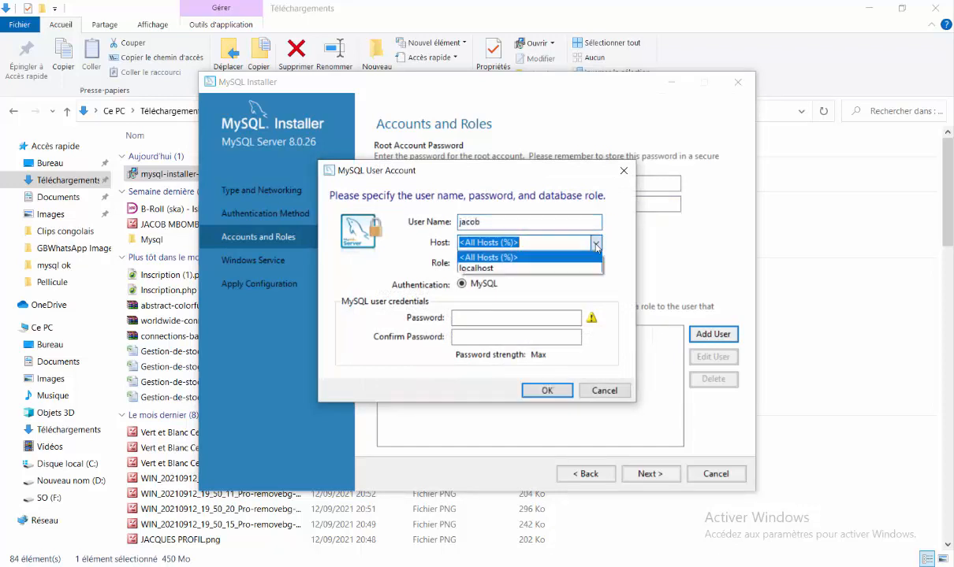
left_click(571, 268)
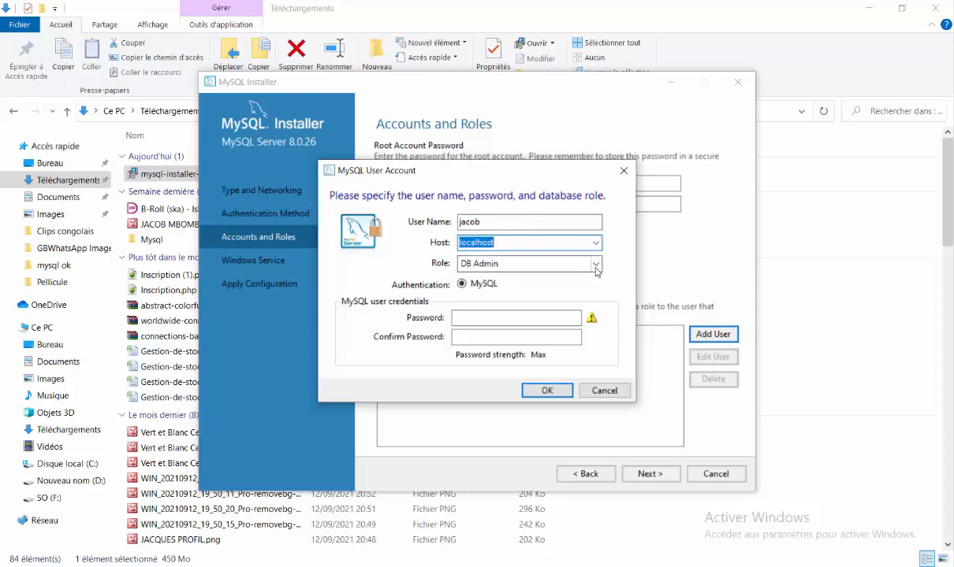
left_click(596, 264)
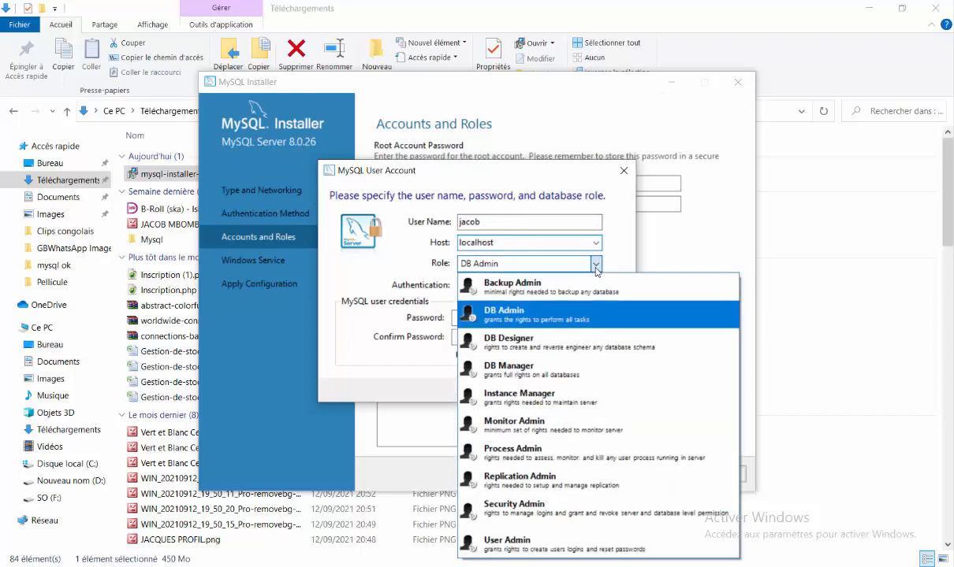
left_click(580, 312)
Enter and confirm the account password, save the user, and continue to Windows Service
left_click(477, 319)
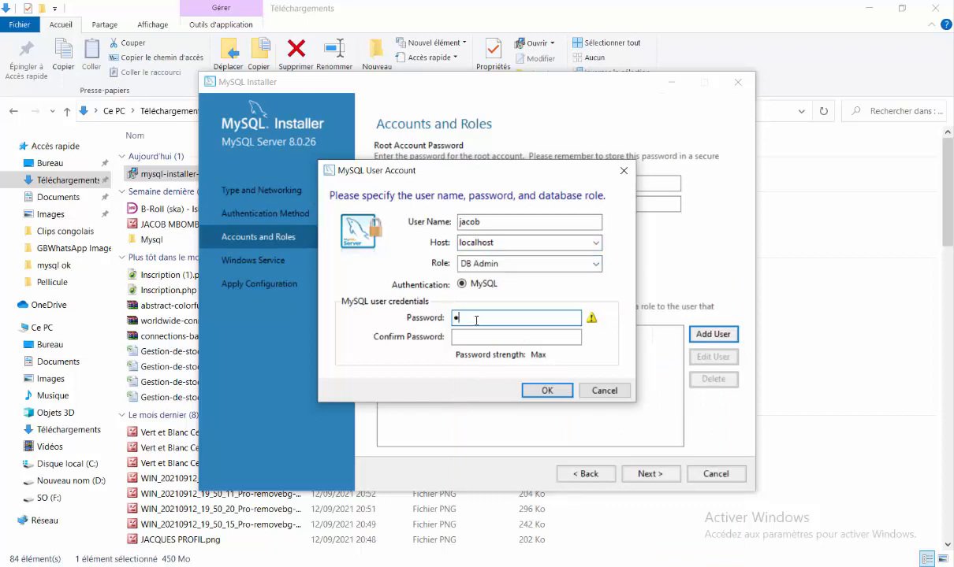
key("Caps_Lock")
type("12345678910")
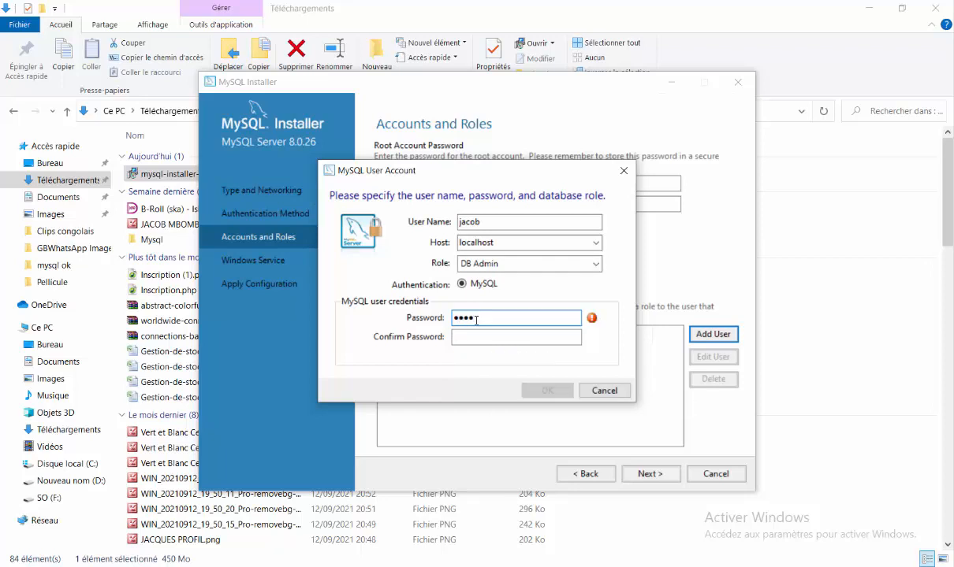
left_click(484, 334)
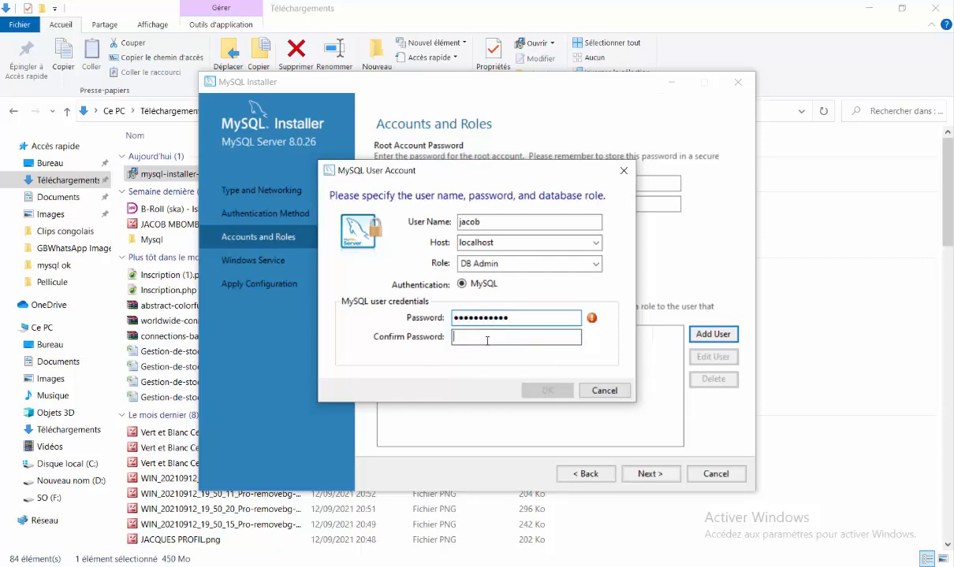
type("12")
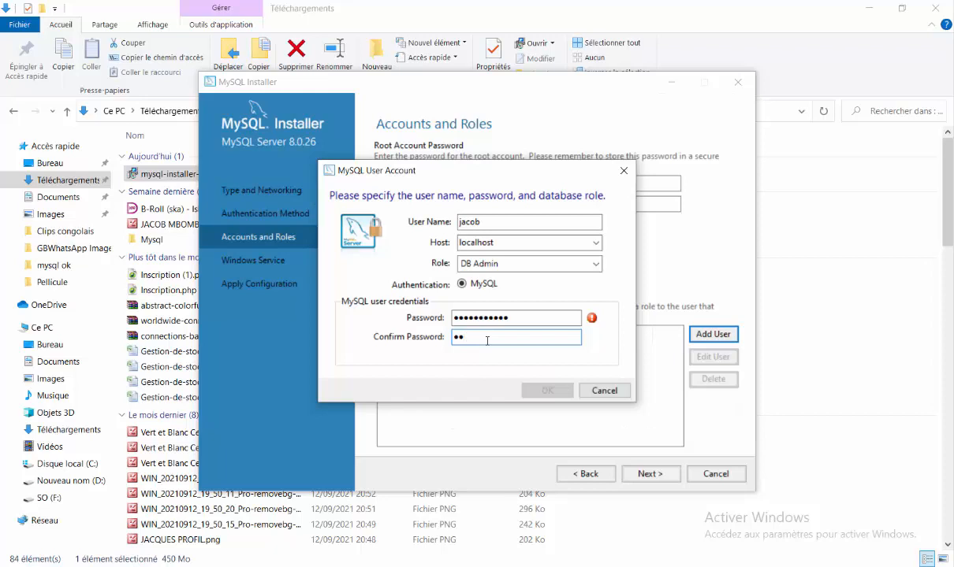
type("345678910")
key("BackSpace")
key("BackSpace")
key("BackSpace")
key("BackSpace")
key("BackSpace")
key("BackSpace")
key("BackSpace")
key("BackSpace")
key("BackSpace")
key("BackSpace")
key("BackSpace")
key("Caps_Lock")
type("1")
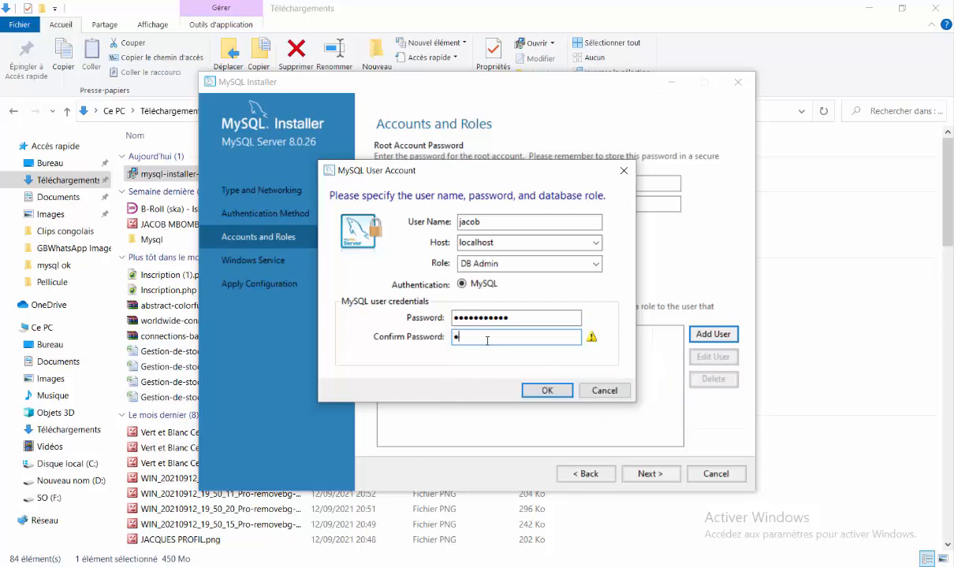
type("2345678910")
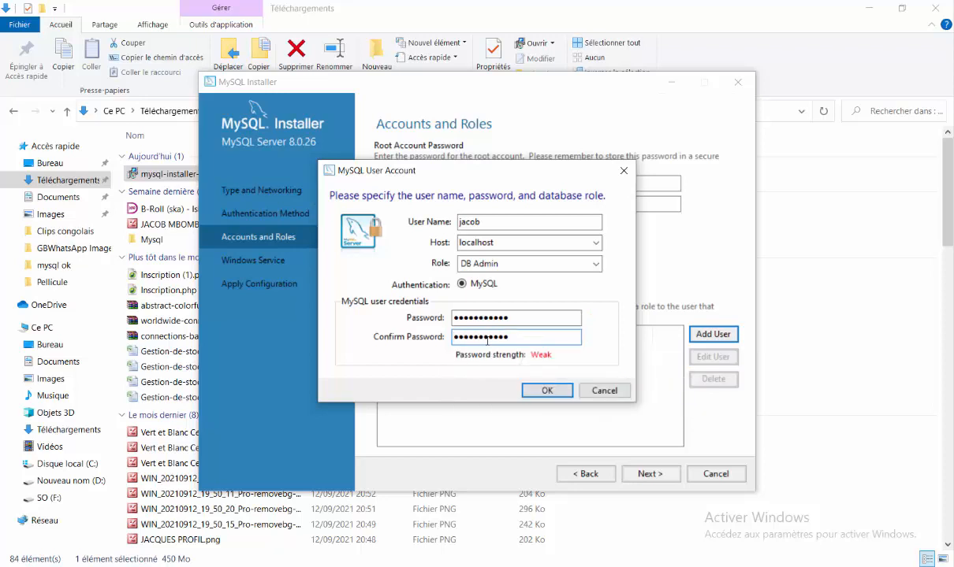
left_click(547, 390)
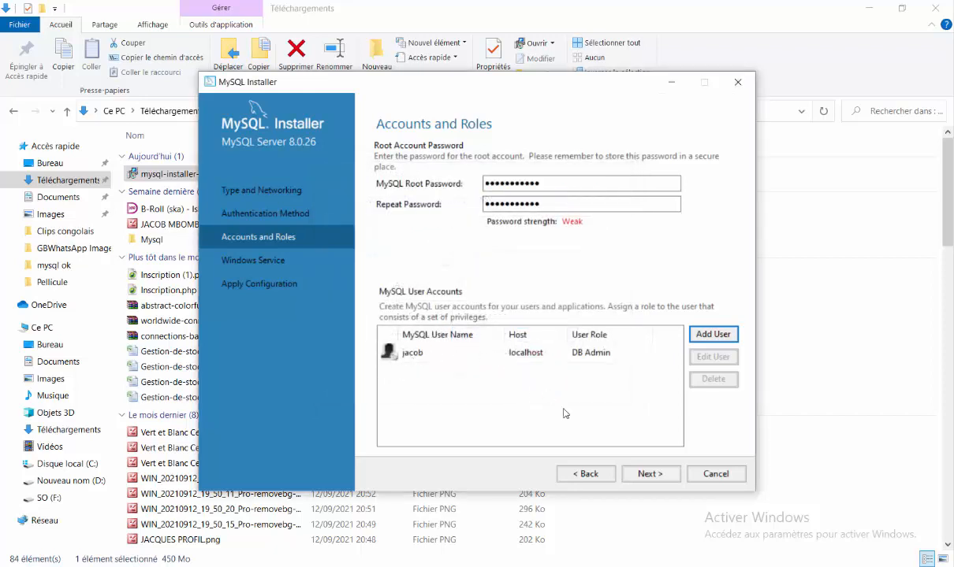
left_click(646, 476)
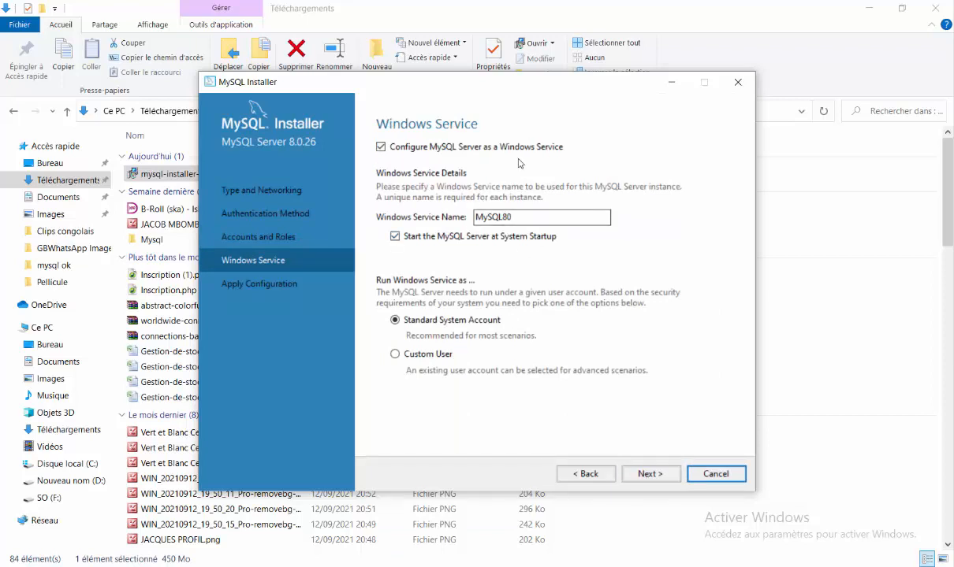
Keep the MySQL80 Windows service and apply the server configuration through to Finish
left_click(650, 475)
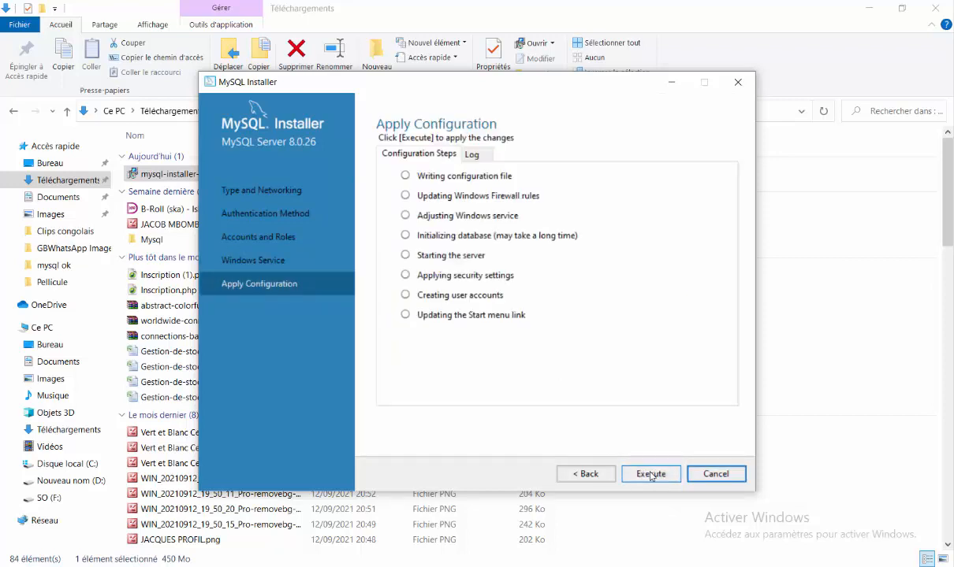
left_click(651, 475)
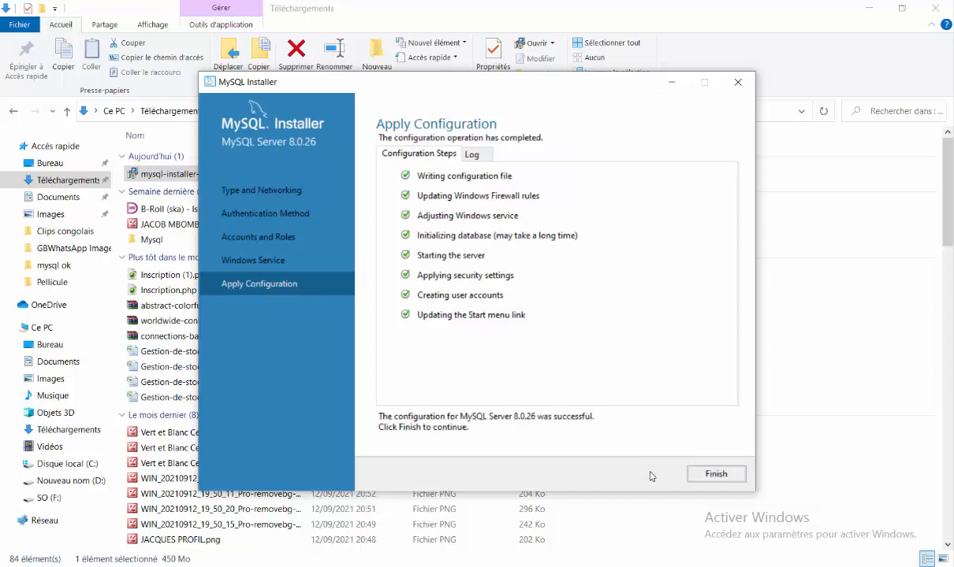
left_click(718, 475)
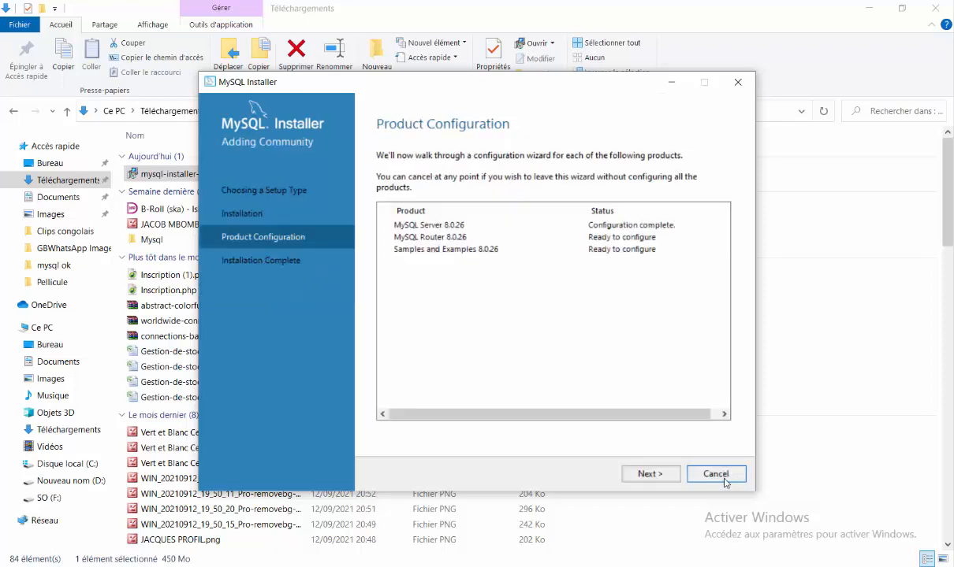
Finish MySQL Router configuration without bootstrapping
left_click(660, 476)
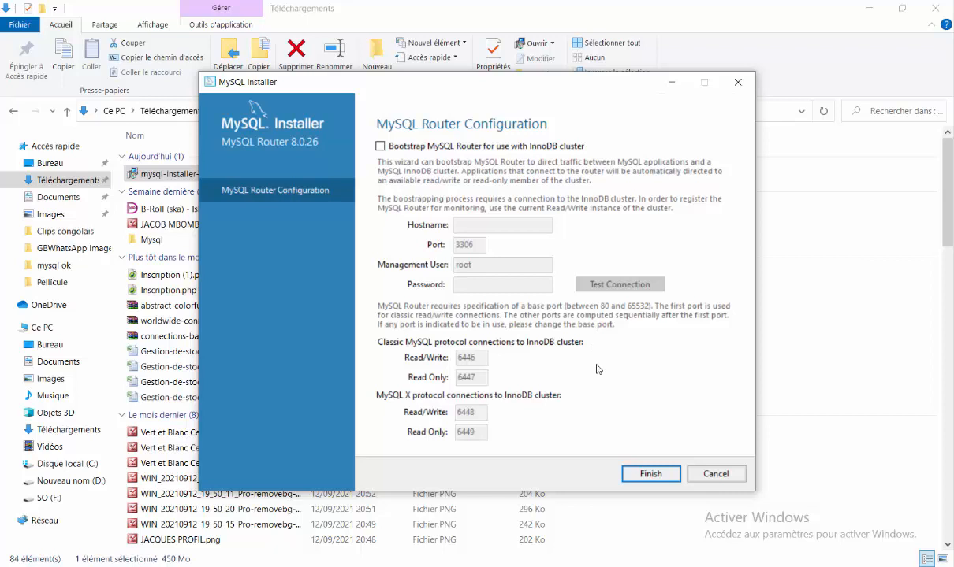
left_click(653, 475)
left_click(651, 476)
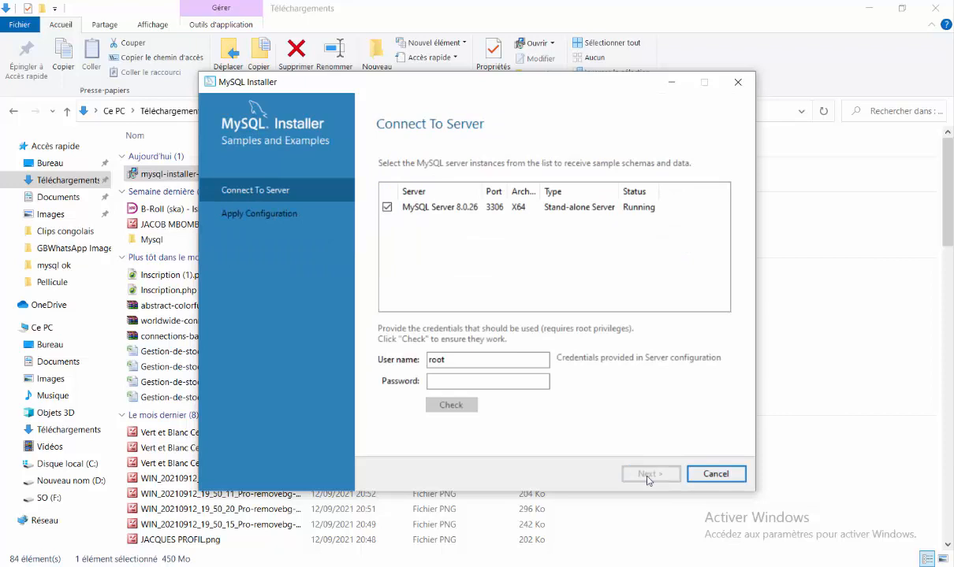
Connect Samples and Examples as user root with its password and check the connection
left_click(443, 382)
key("Caps_Lock")
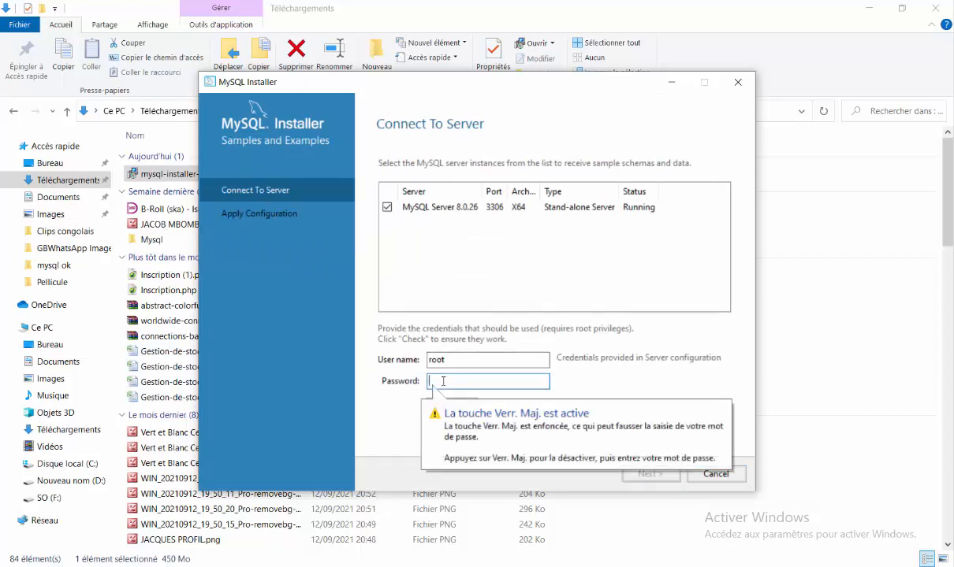
type("root")
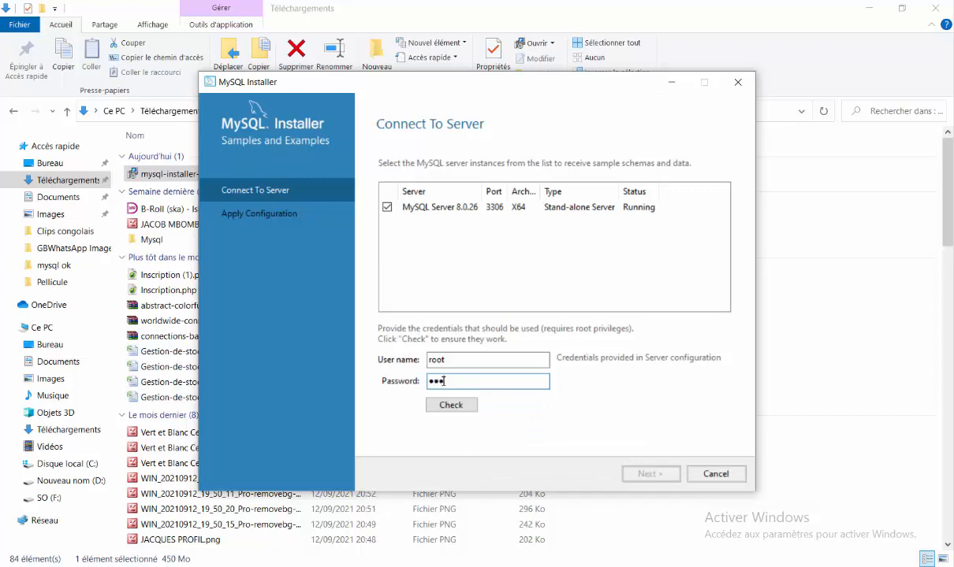
type("••••••")
left_click(450, 405)
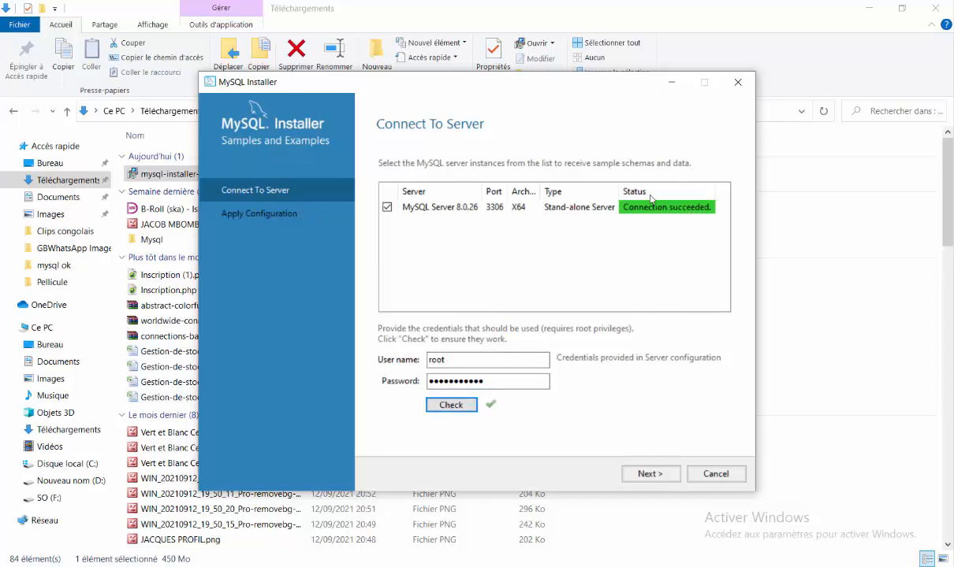
left_click(651, 475)
Apply the Samples and Examples configuration, complete the installation, and close the installer
left_click(651, 476)
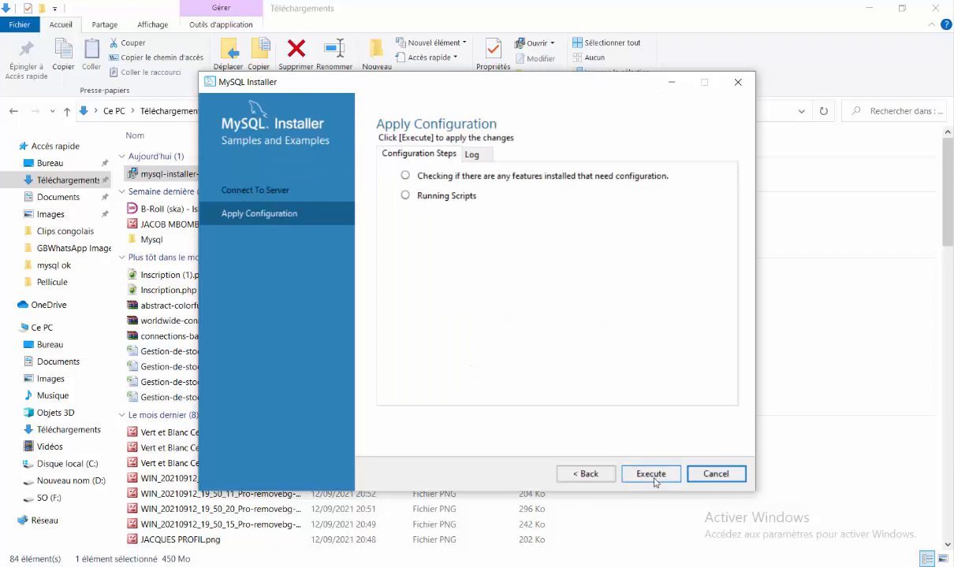
left_click(653, 477)
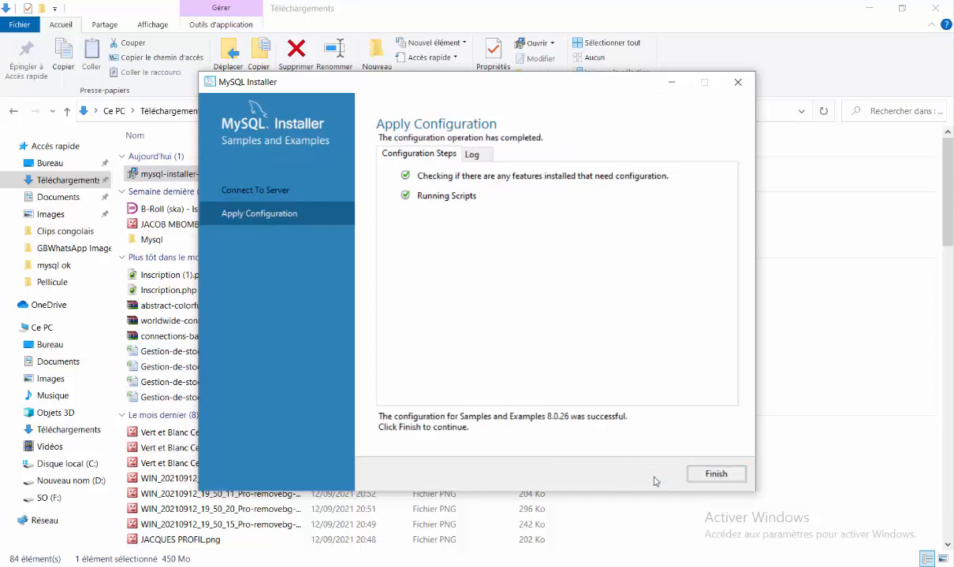
left_click(722, 476)
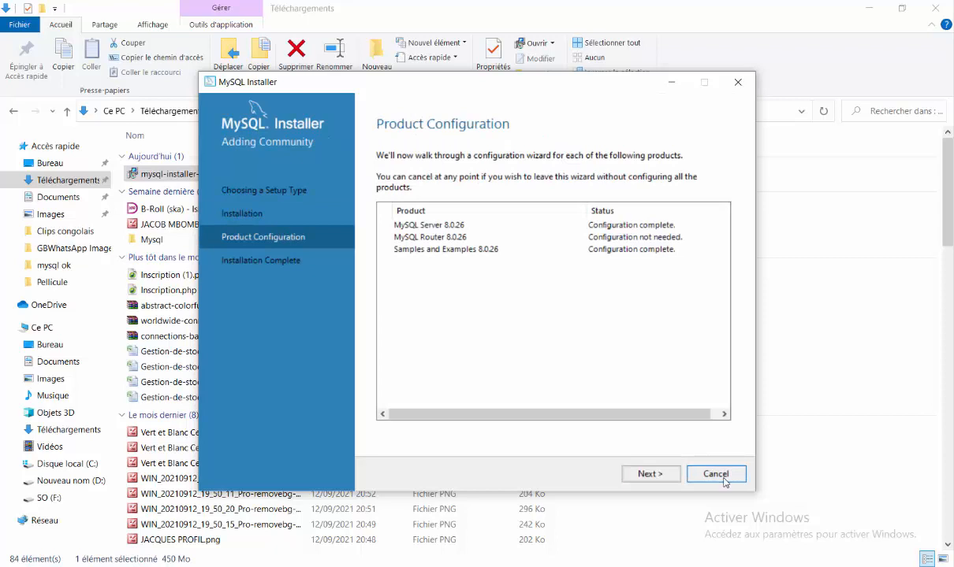
left_click(651, 474)
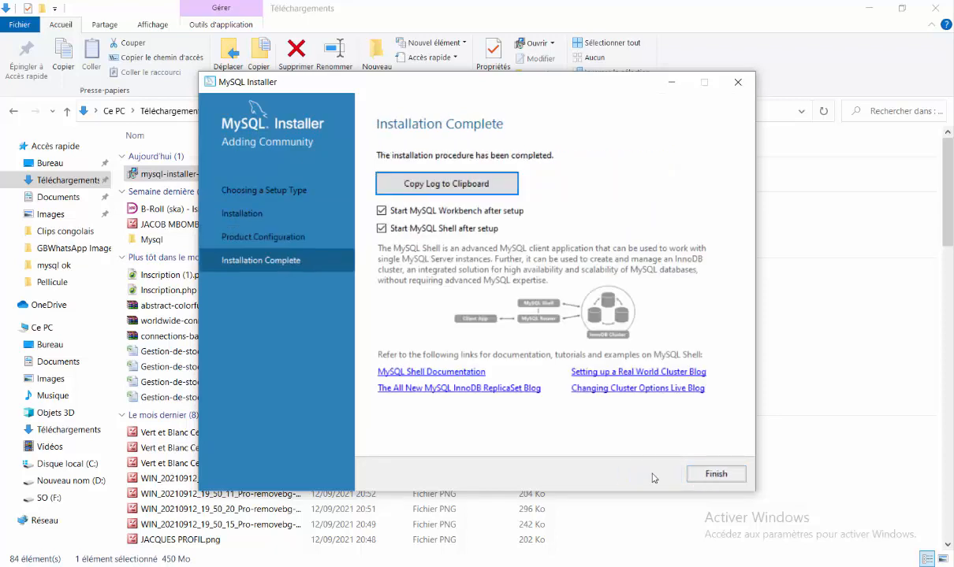
left_click(694, 473)
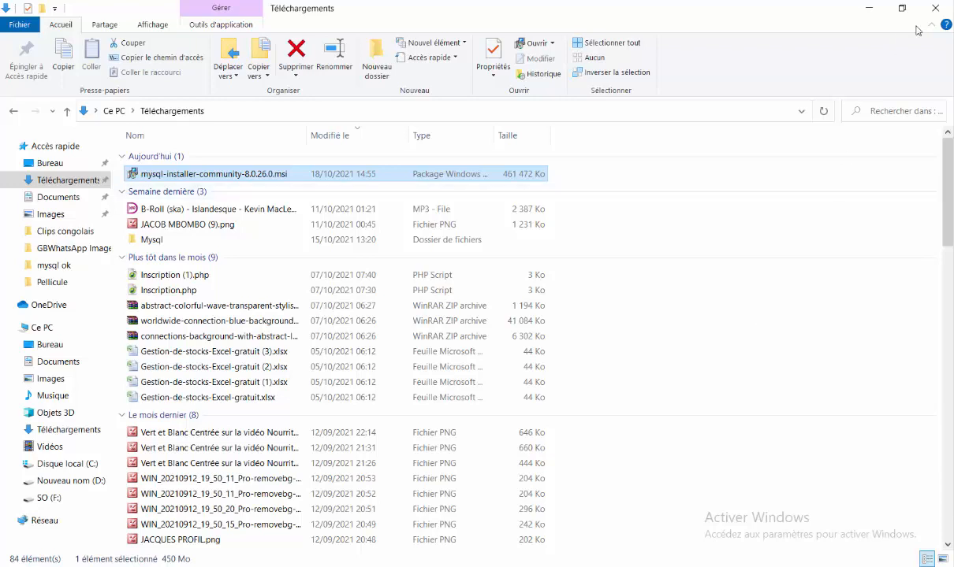
Drag MySQL Workbench 8.0 CE from the Start menu onto the desktop as a shortcut
left_click(870, 8)
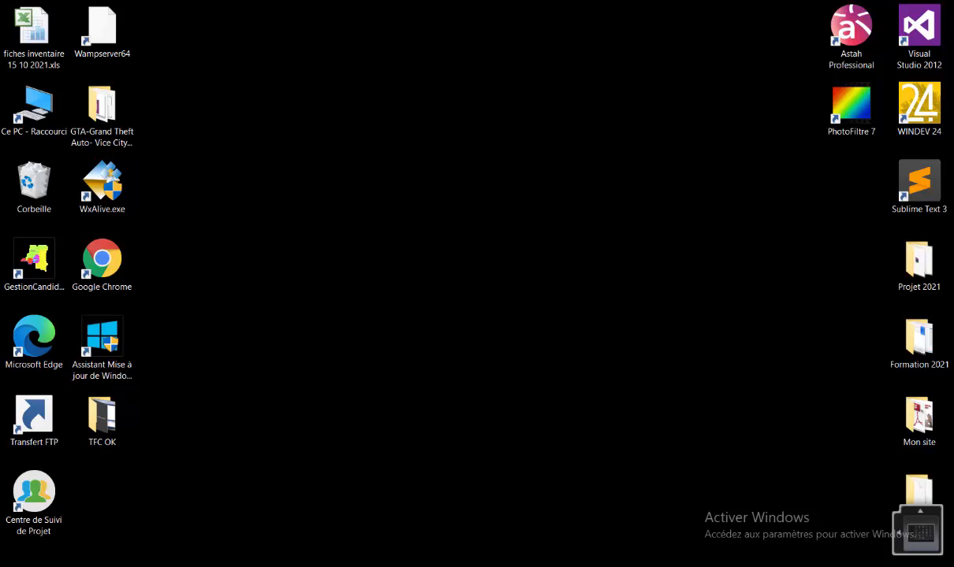
key("super")
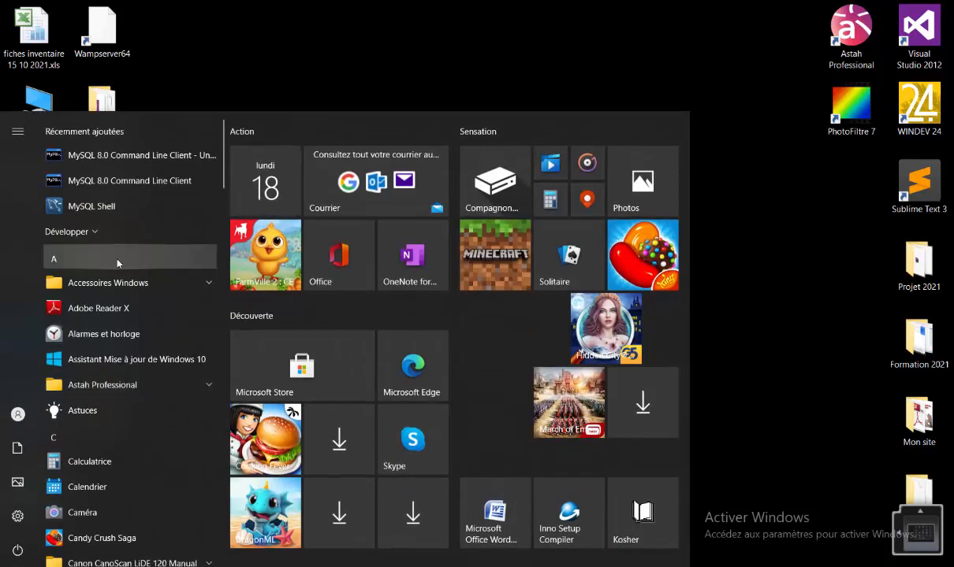
left_click(89, 230)
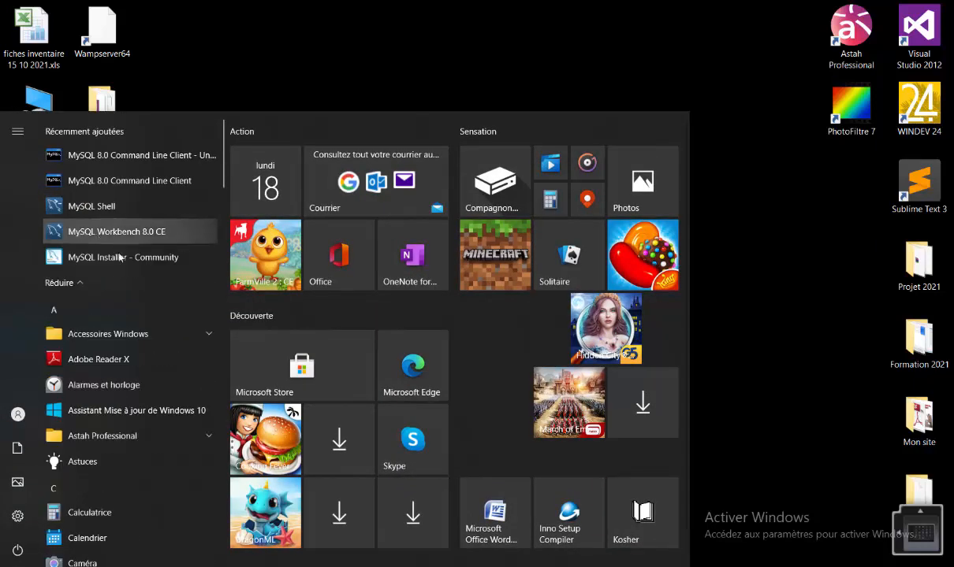
left_click_drag(91, 227, 856, 193)
Launch MySQL Workbench from the new desktop shortcut
left_click(644, 227)
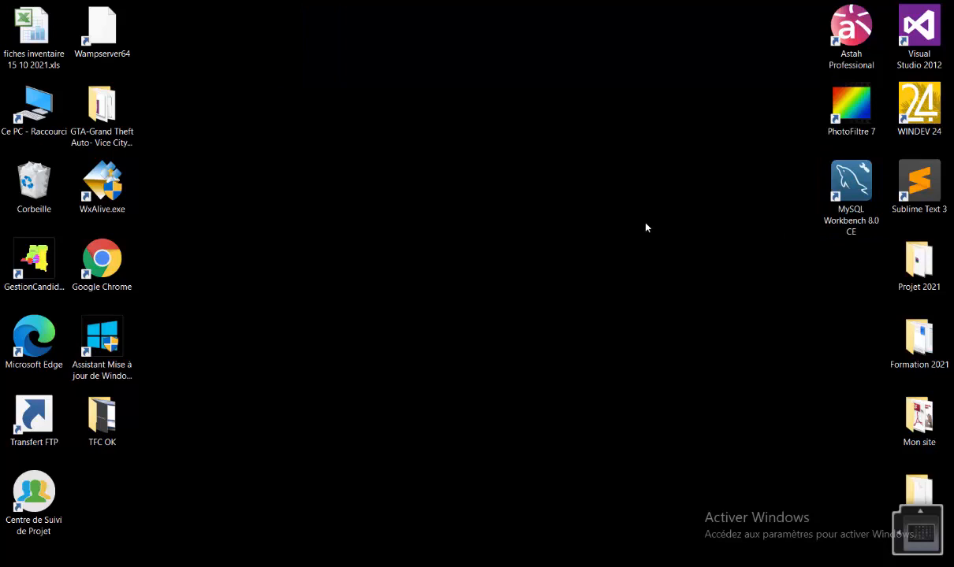
left_click(852, 189)
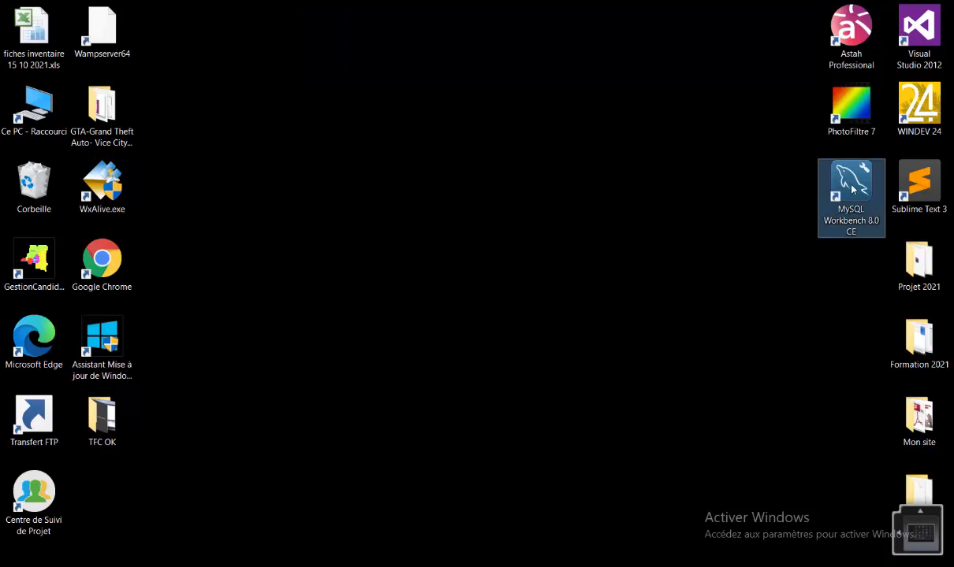
double_click(852, 188)
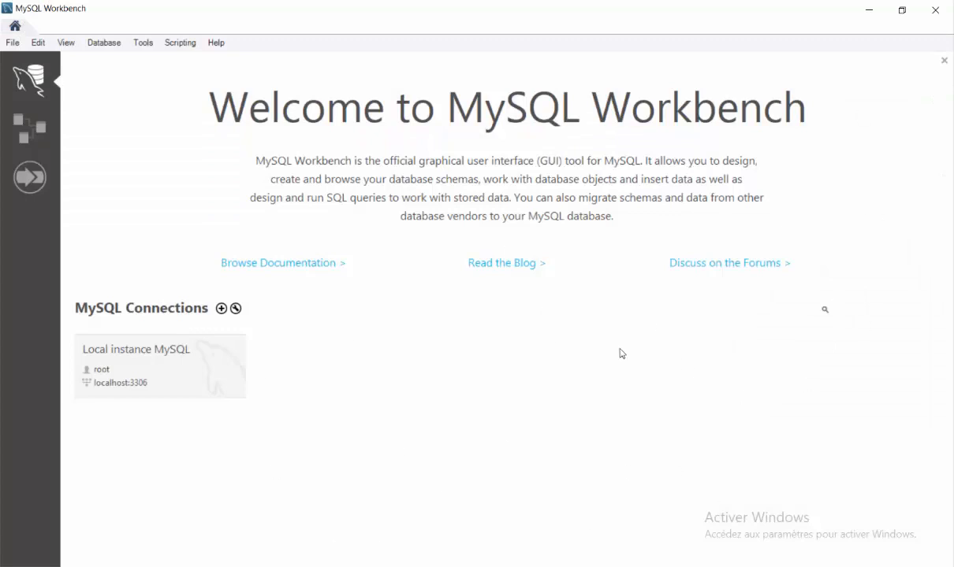
Connect to Local instance MySQL by entering the root password
left_click(151, 383)
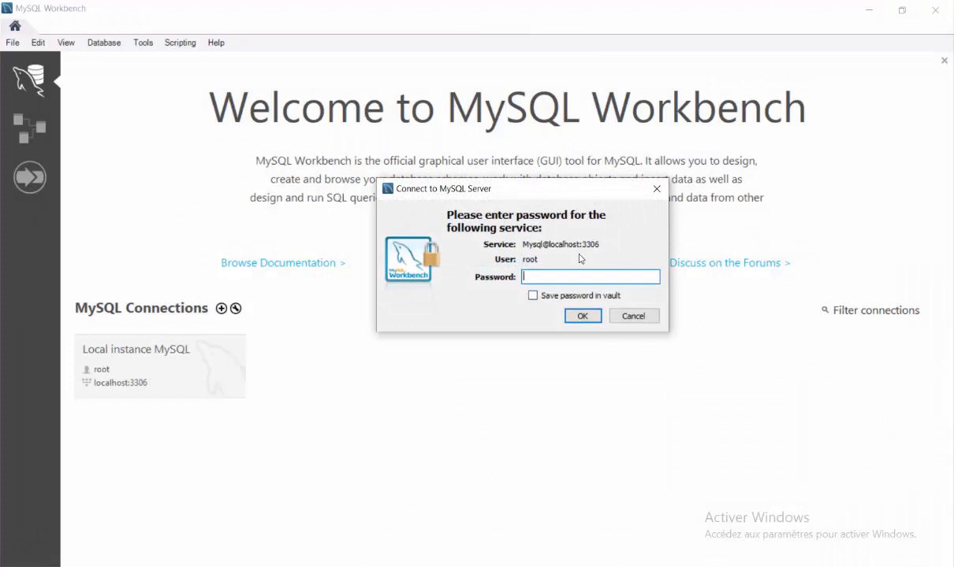
key("Caps_Lock")
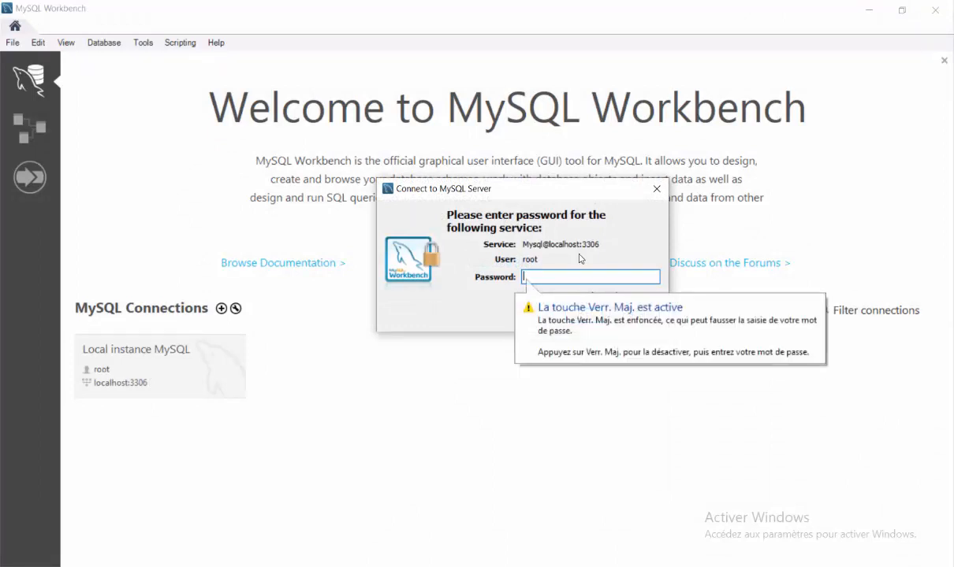
type("*")
key("Caps_Lock")
type("**********")
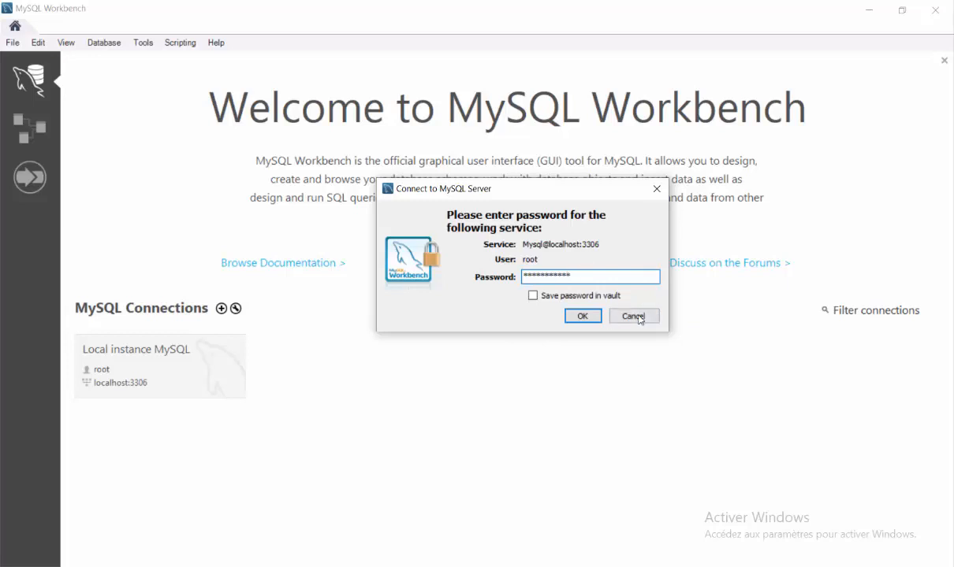
left_click(583, 316)
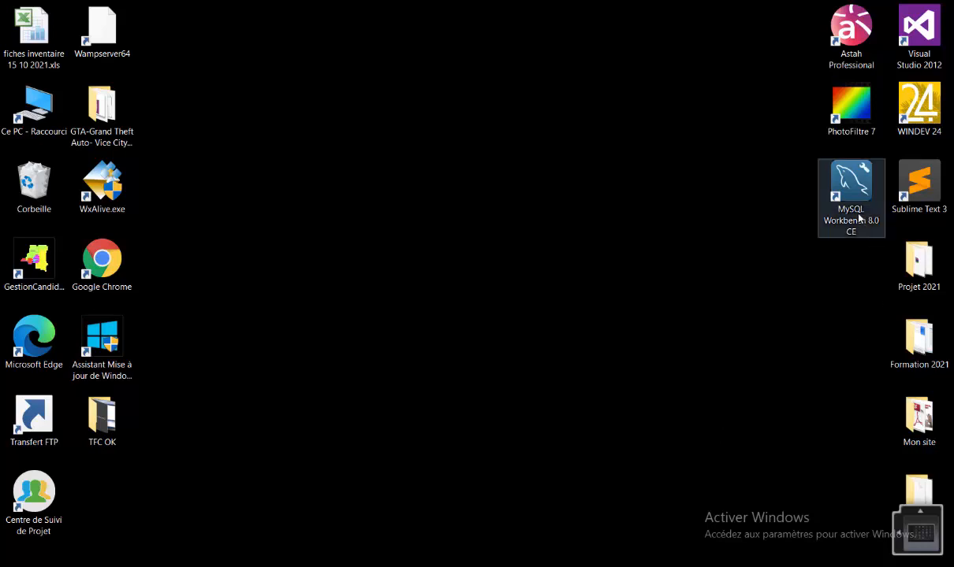
Relaunch MySQL Workbench and reconnect to Local instance MySQL with the root password
left_click(854, 192)
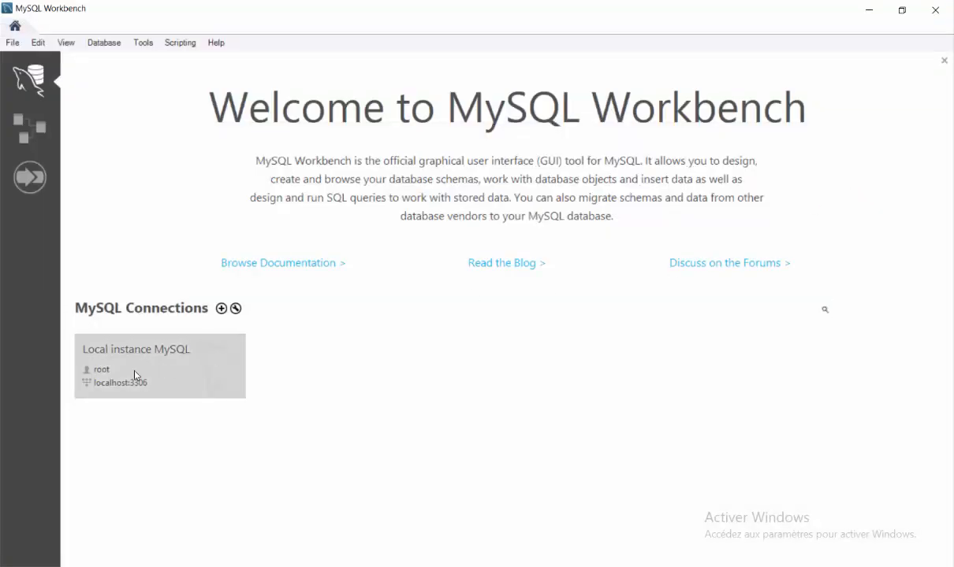
left_click(176, 368)
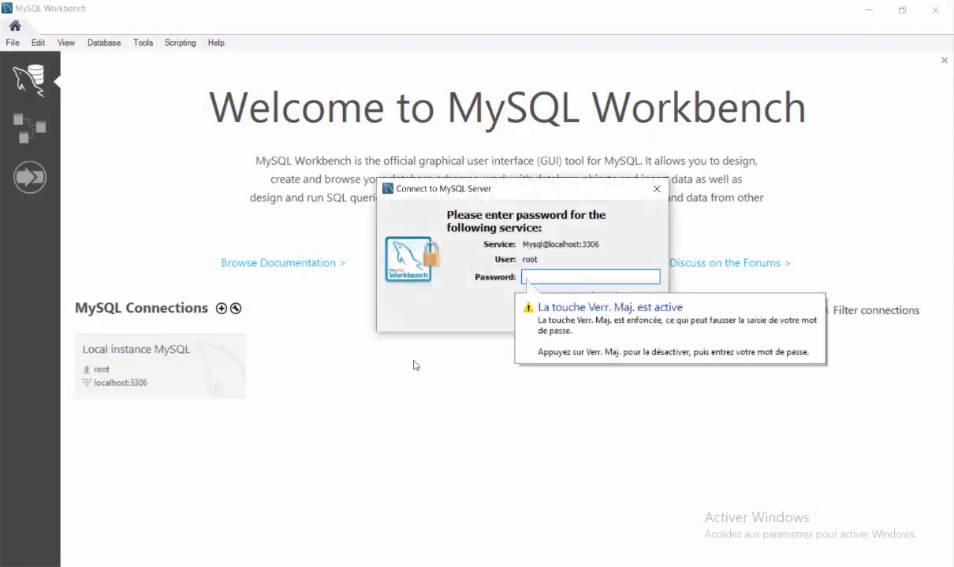
type("****")
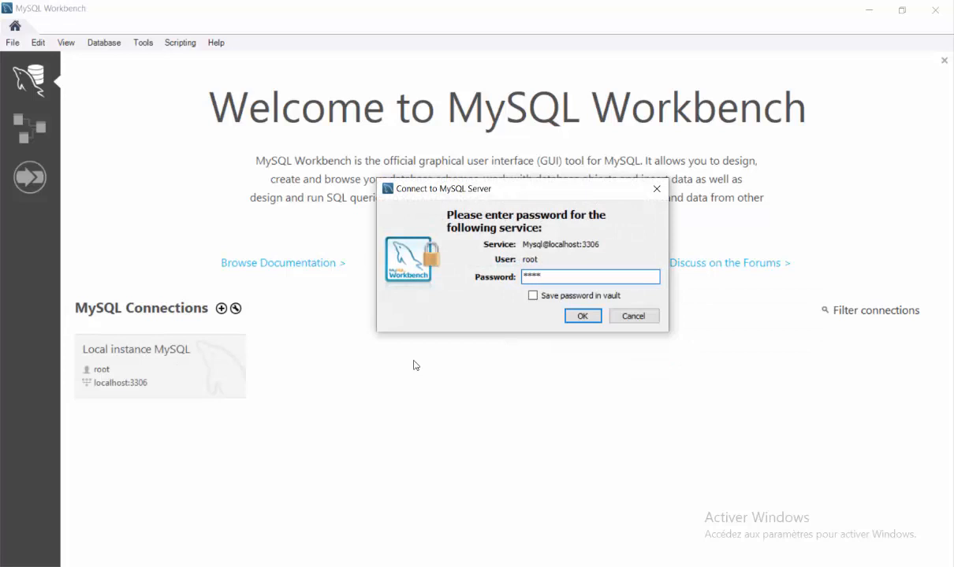
type("*******")
left_click(582, 316)
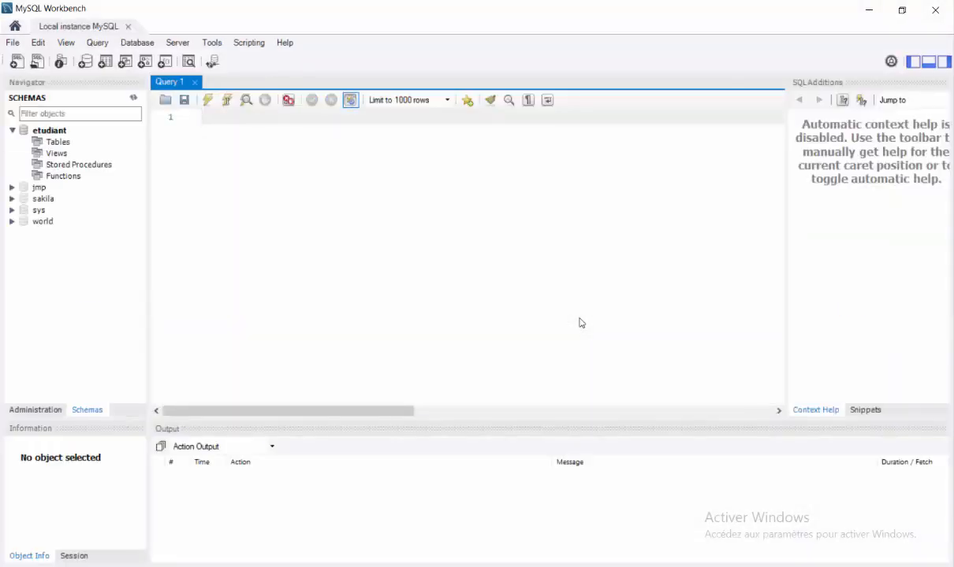
Name a new schema 'gesper' and bring up its CREATE SCHEMA review script
left_click(52, 413)
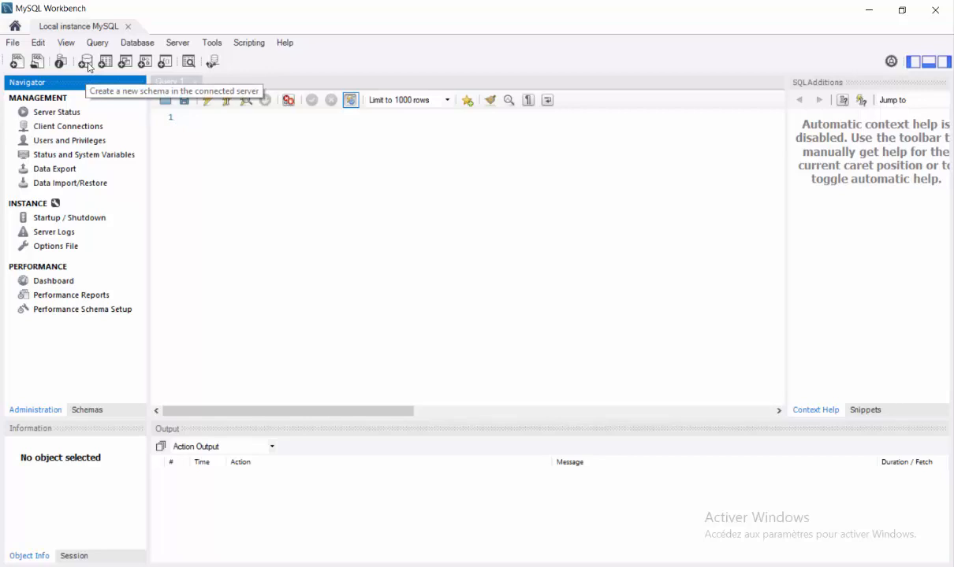
left_click(85, 62)
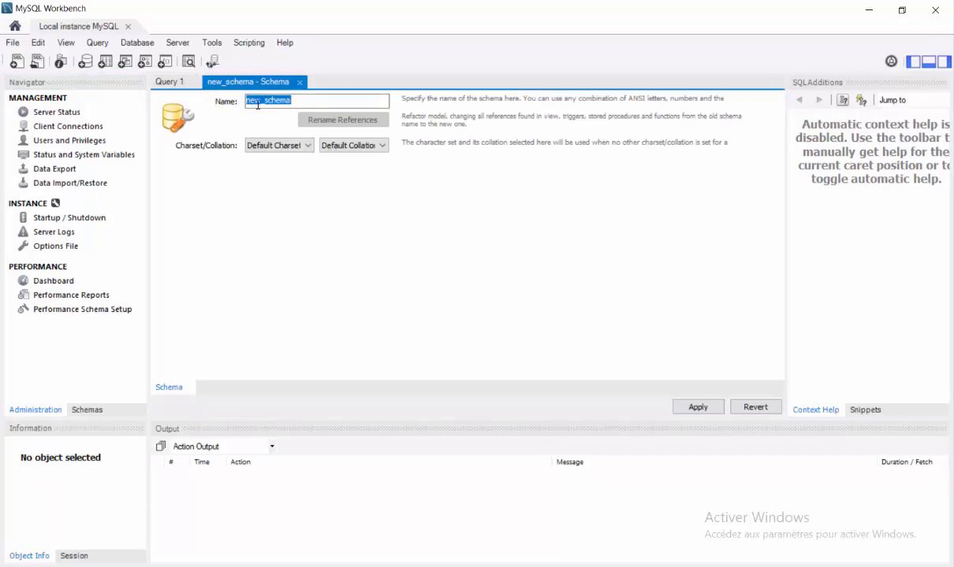
type("GESPE")
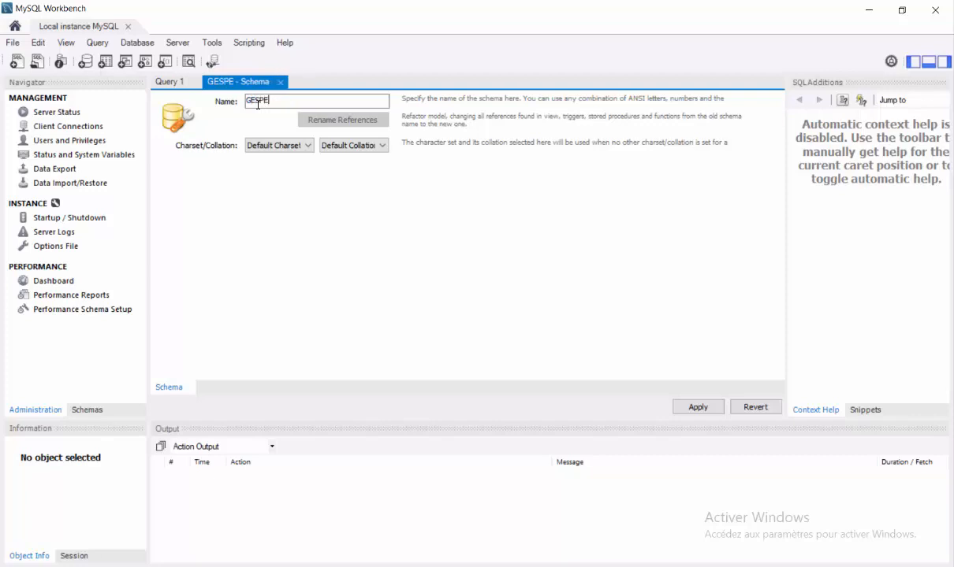
key("BackSpace")
key("BackSpace")
key("BackSpace")
key("BackSpace")
key("BackSpace")
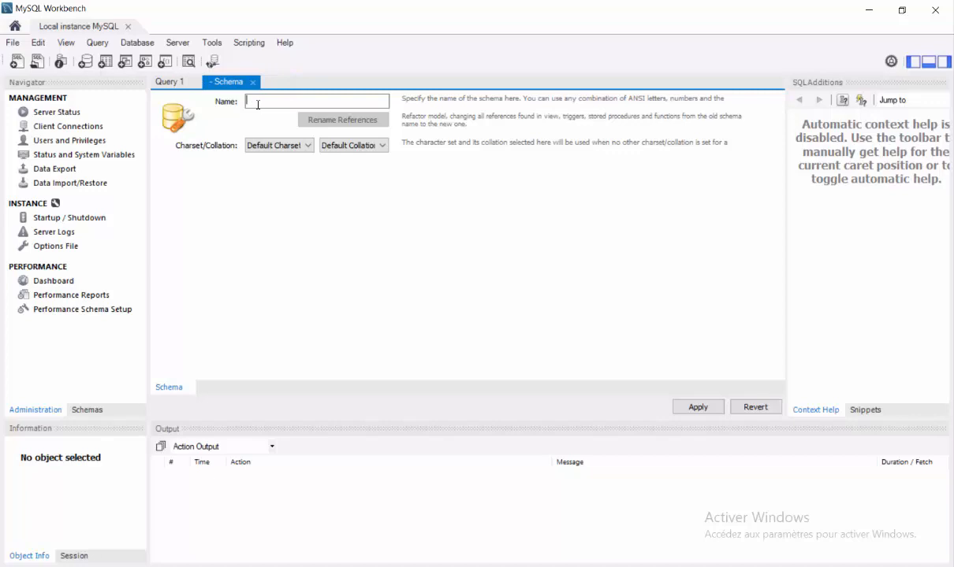
type("ges")
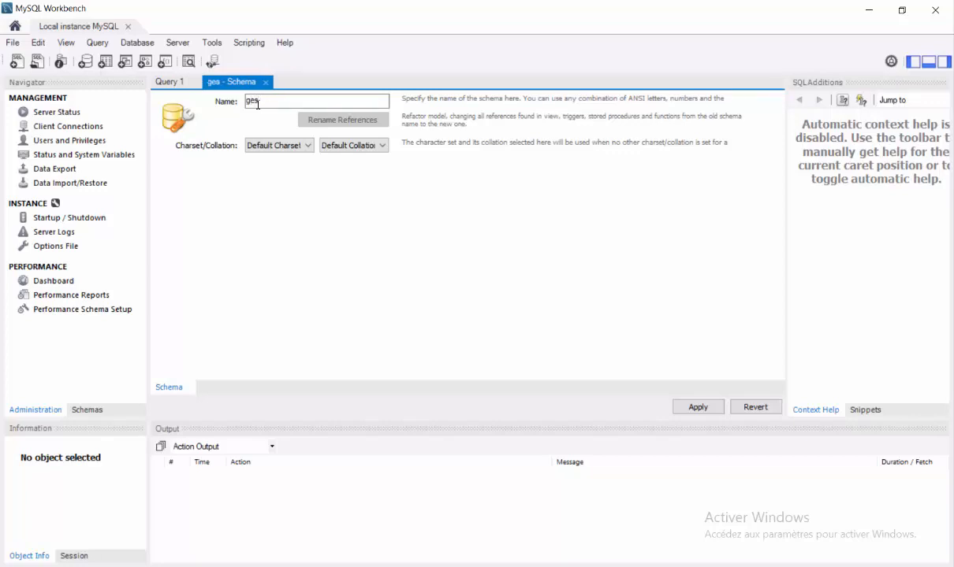
type("per")
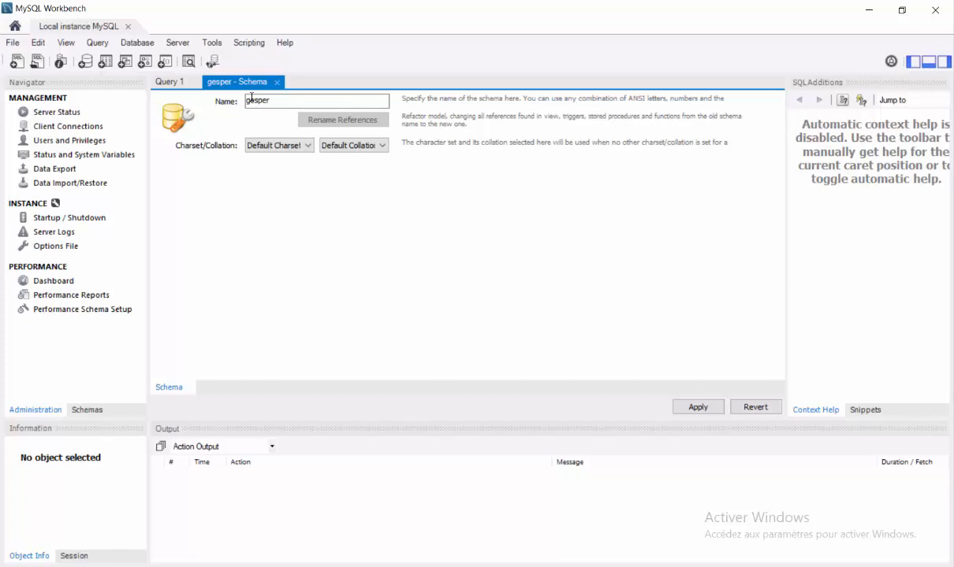
left_click(698, 407)
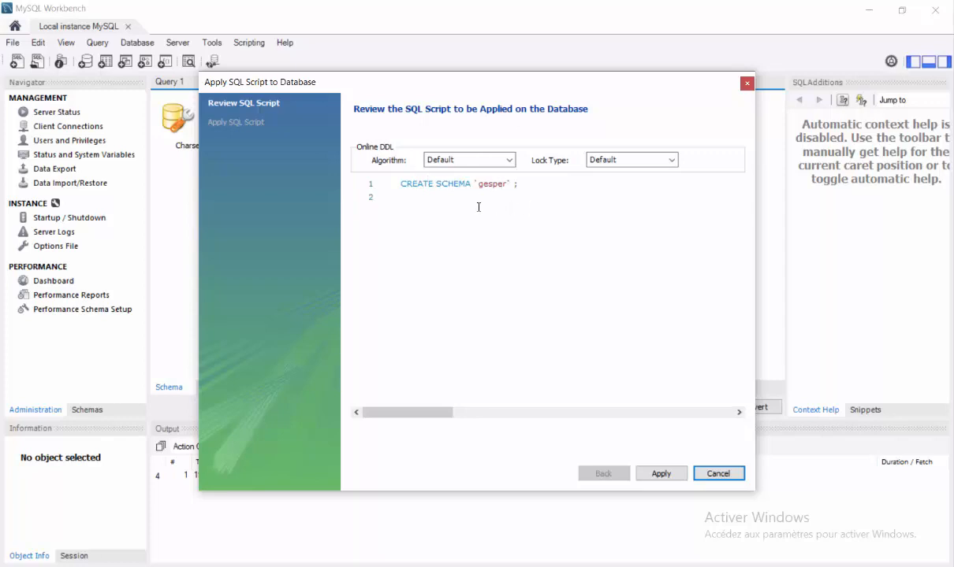
Apply the CREATE SCHEMA `gesper` script and finish the wizard
left_click(660, 474)
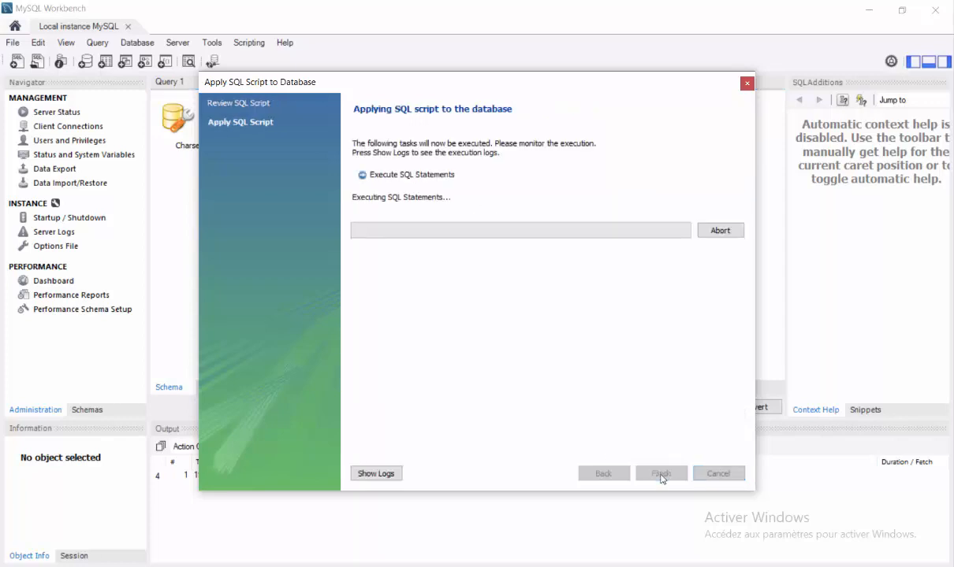
left_click(660, 474)
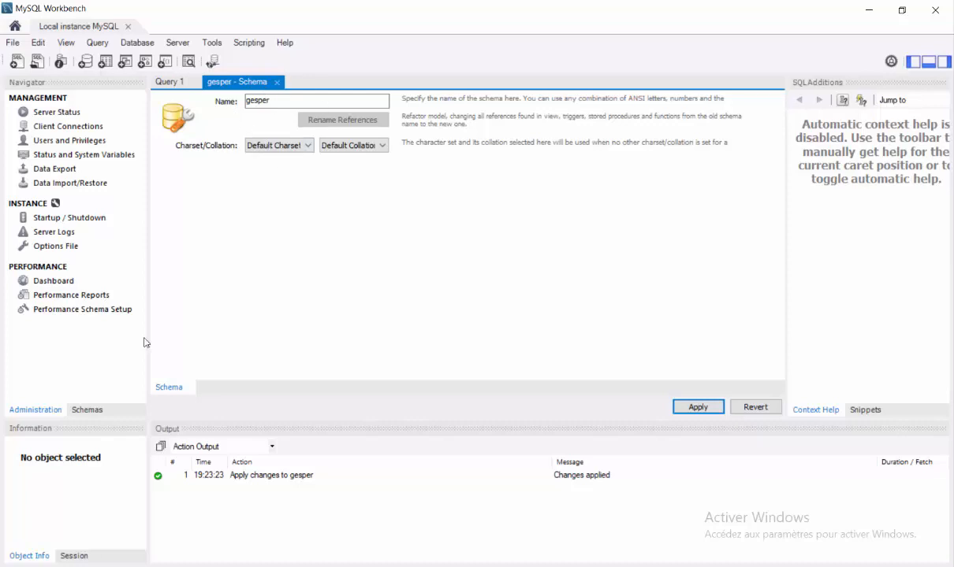
Set gesper as the default schema in the Schemas list
left_click(102, 409)
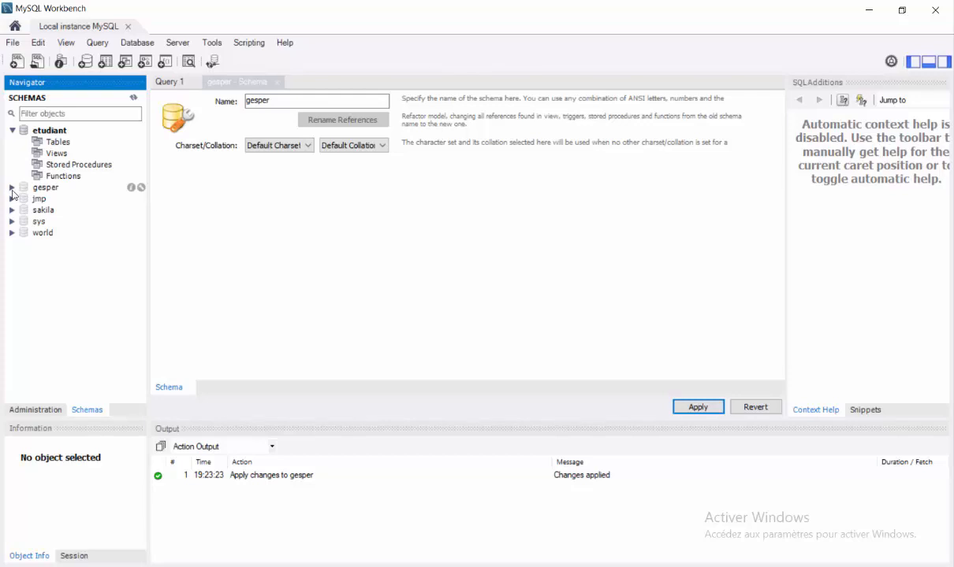
right_click(13, 193)
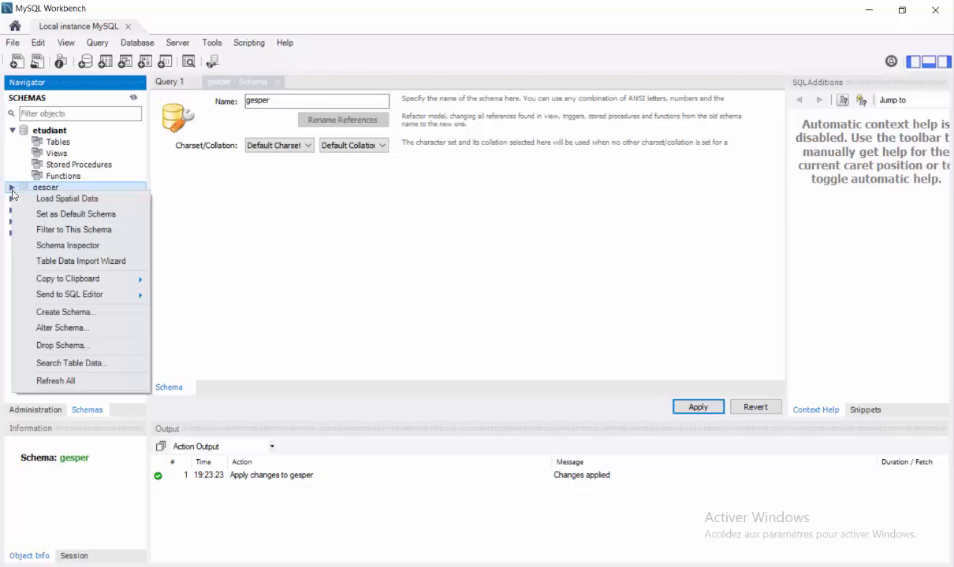
left_click(68, 214)
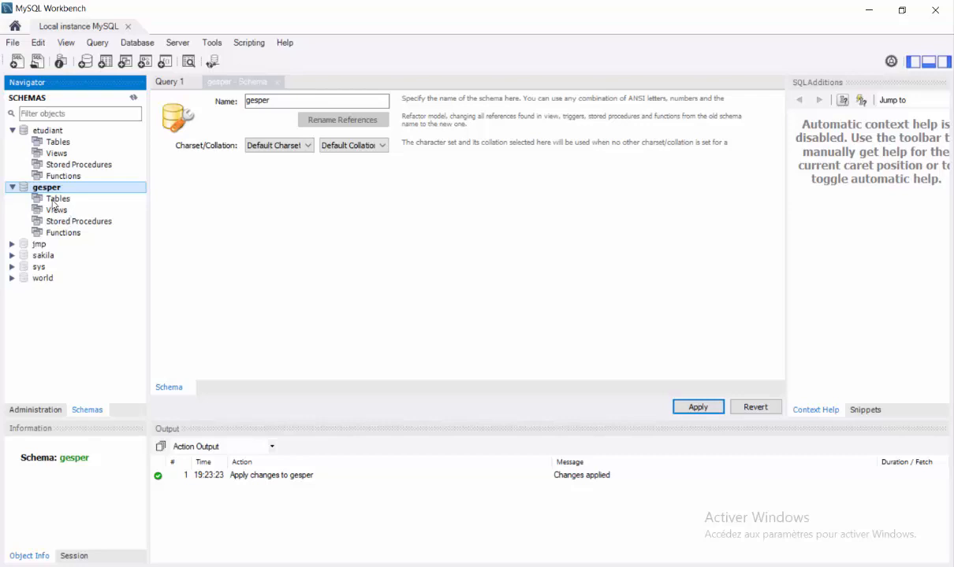
Start a new table from gesper's Tables group with Create Table
left_click(55, 202)
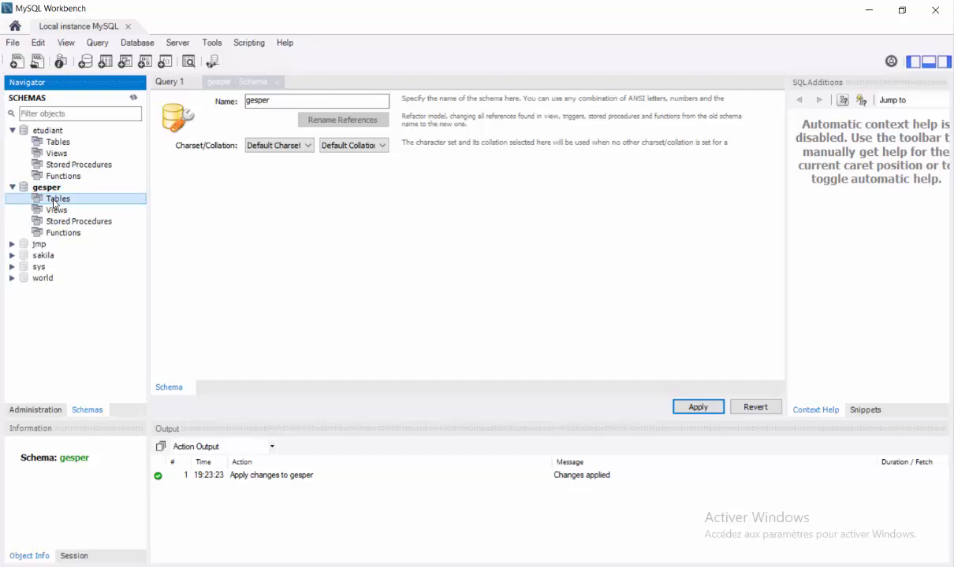
right_click(54, 204)
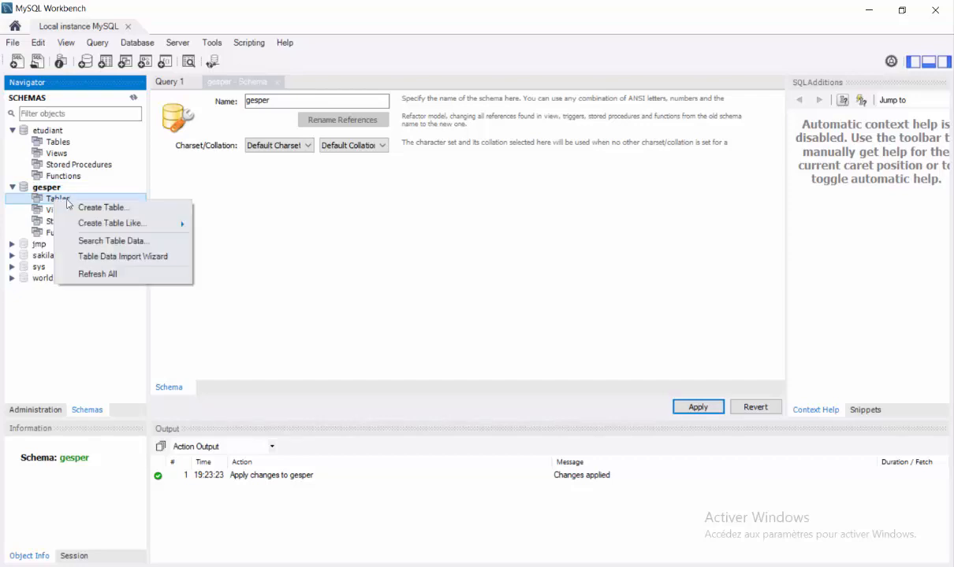
left_click(84, 209)
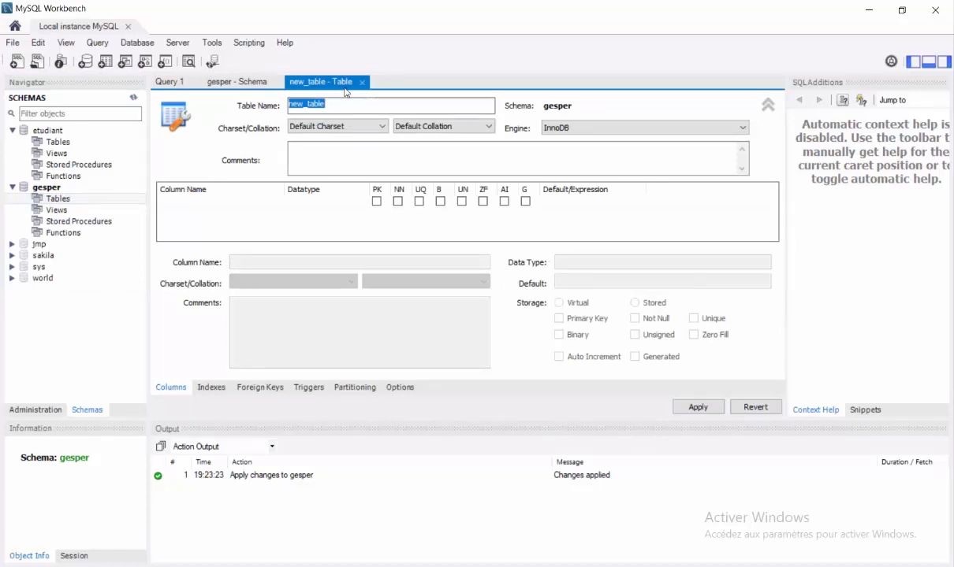
Name the table 'agent' and add idagent INT as its primary key
type("agent")
left_click(196, 207)
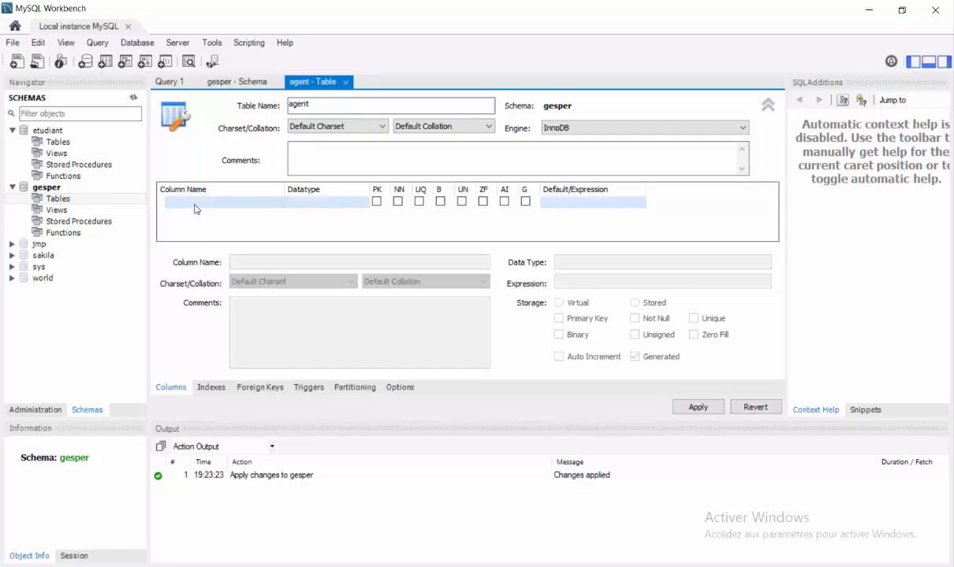
double_click(203, 209)
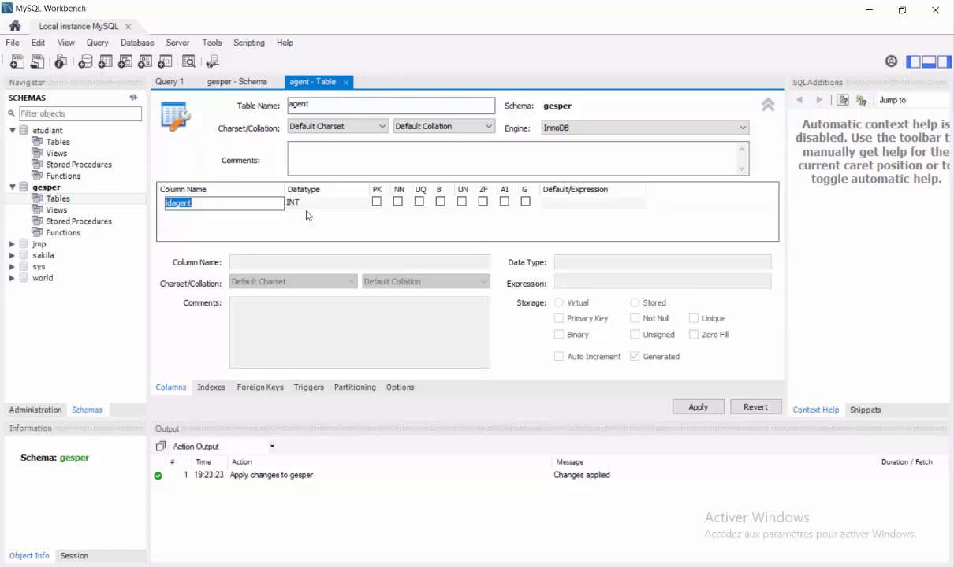
left_click(377, 203)
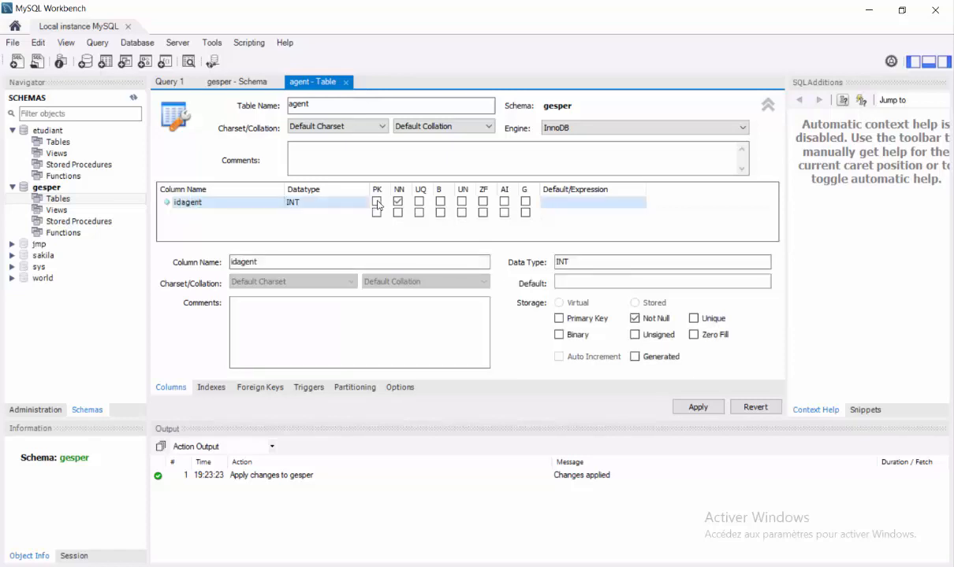
left_click(377, 203)
Add a second column and rename it Nom
left_click(194, 216)
left_click(202, 219)
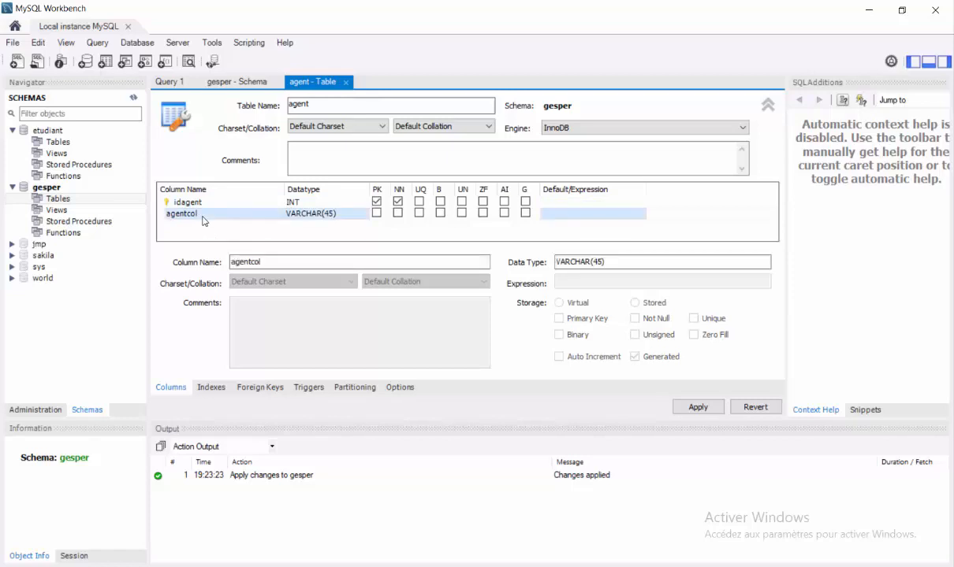
left_click(203, 215)
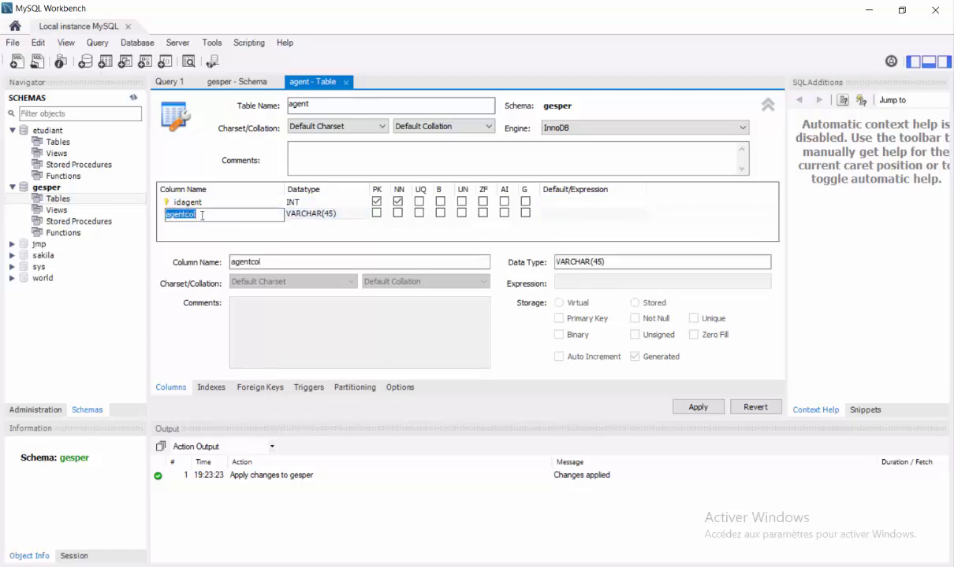
type("Nom")
Change the Nom column's data type to VARCHAR(25)
left_click(323, 216)
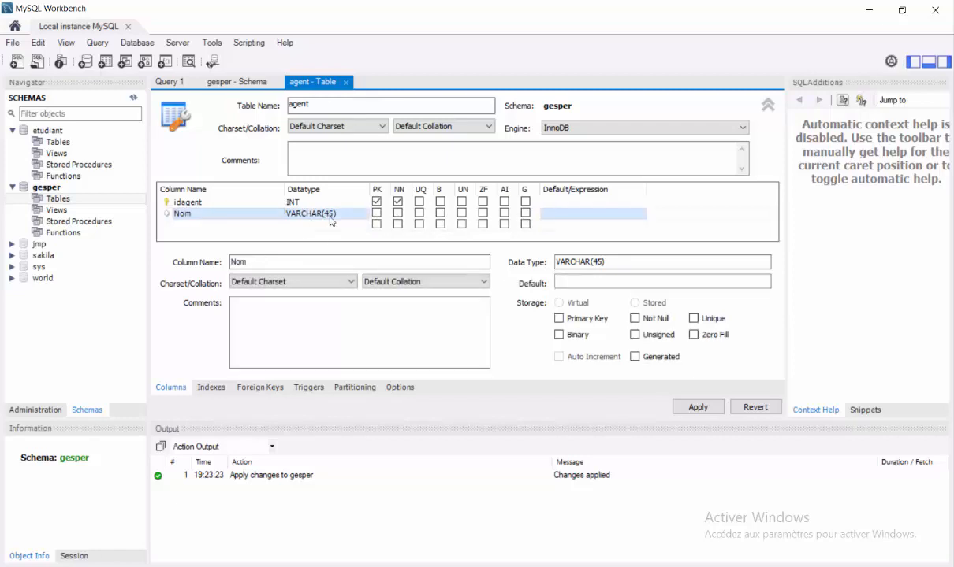
left_click(331, 215)
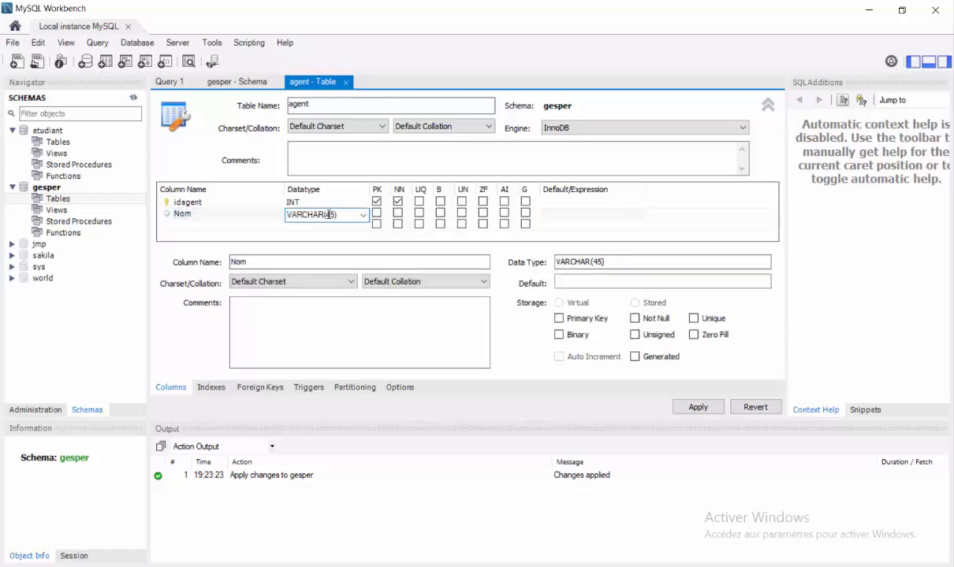
key("BackSpace")
type("é")
key("BackSpace")
type("2")
left_click(196, 225)
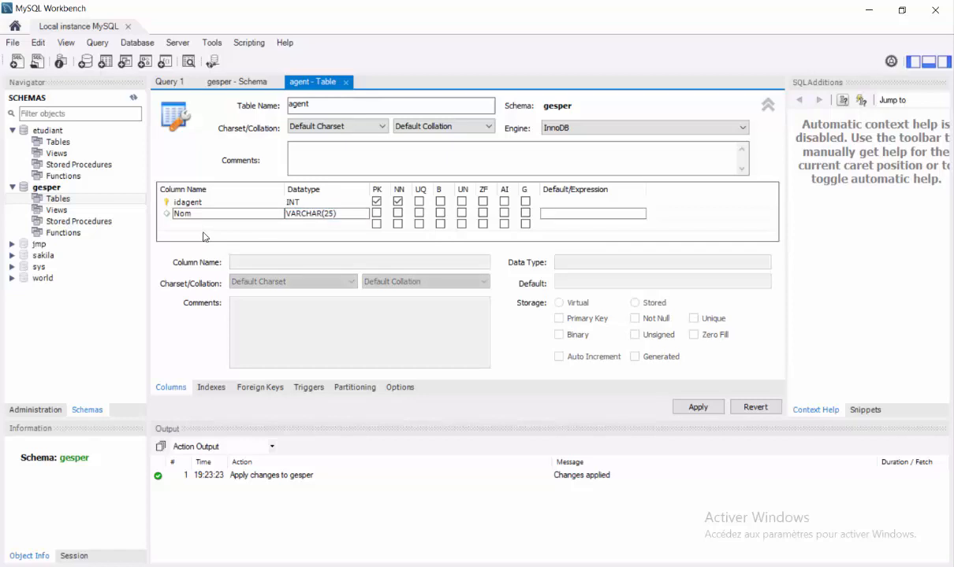
Add a third column named Prenom with data type VARCHAR(25)
left_click(183, 226)
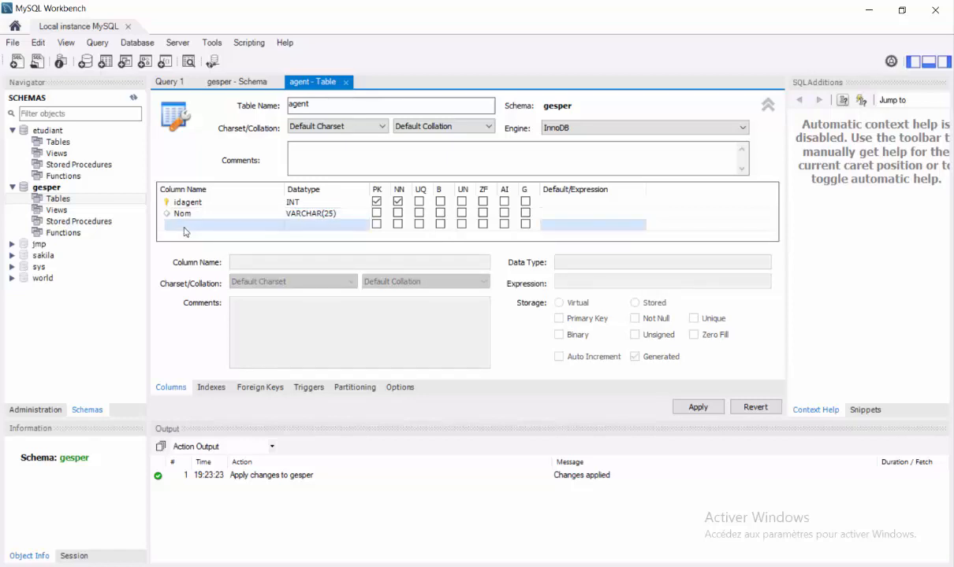
left_click(183, 227)
type("pren")
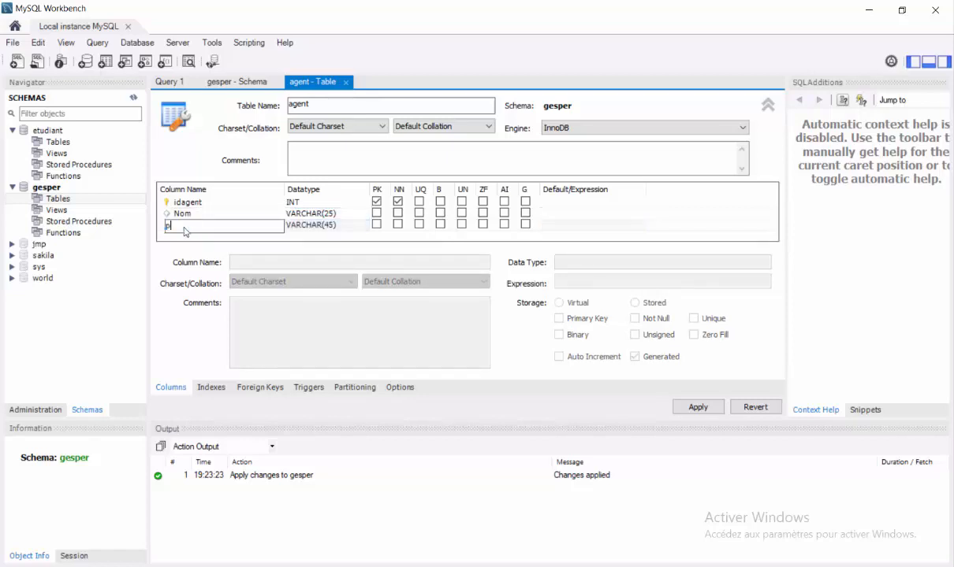
key("BackSpace")
key("BackSpace")
key("BackSpace")
key("BackSpace")
type("Prenom")
left_click(316, 225)
left_click(328, 226)
left_click(330, 227)
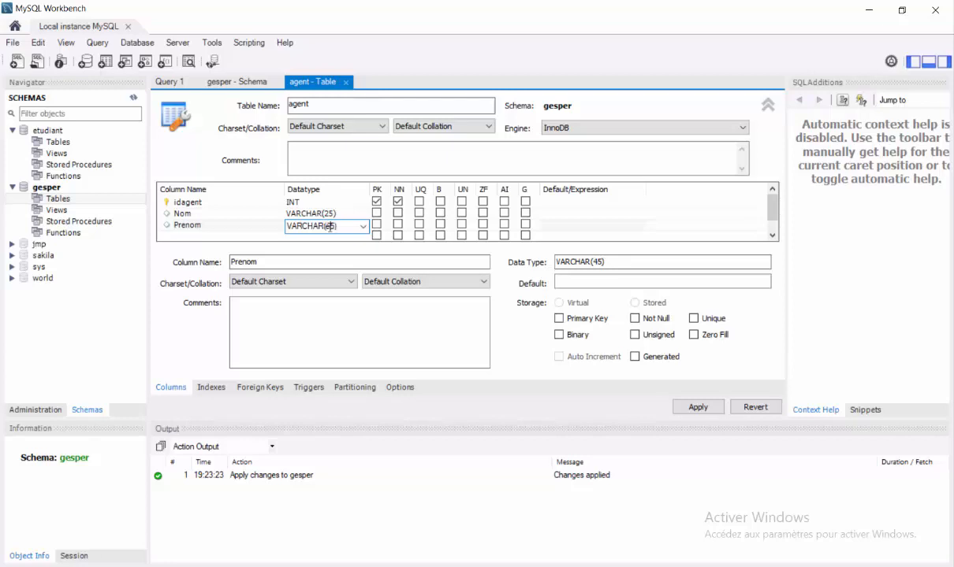
key("BackSpace")
type("2")
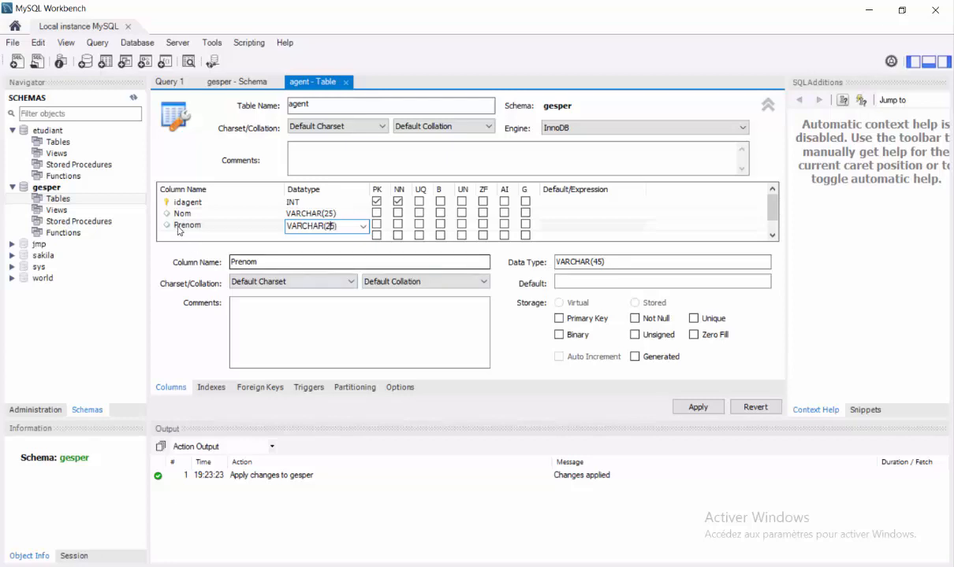
Mark Nom and Prenom as NOT NULL and review the agent table's SQL
left_click(398, 213)
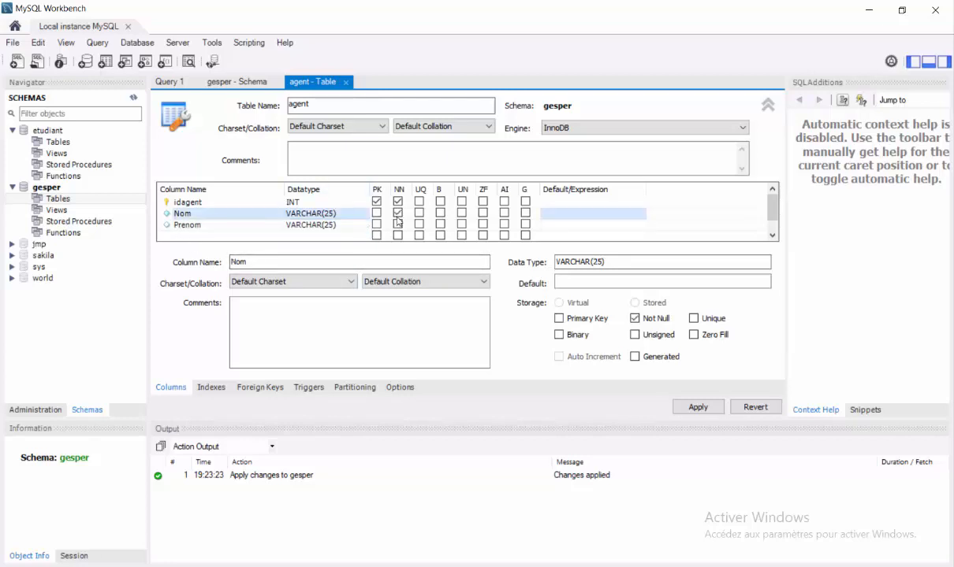
left_click(398, 224)
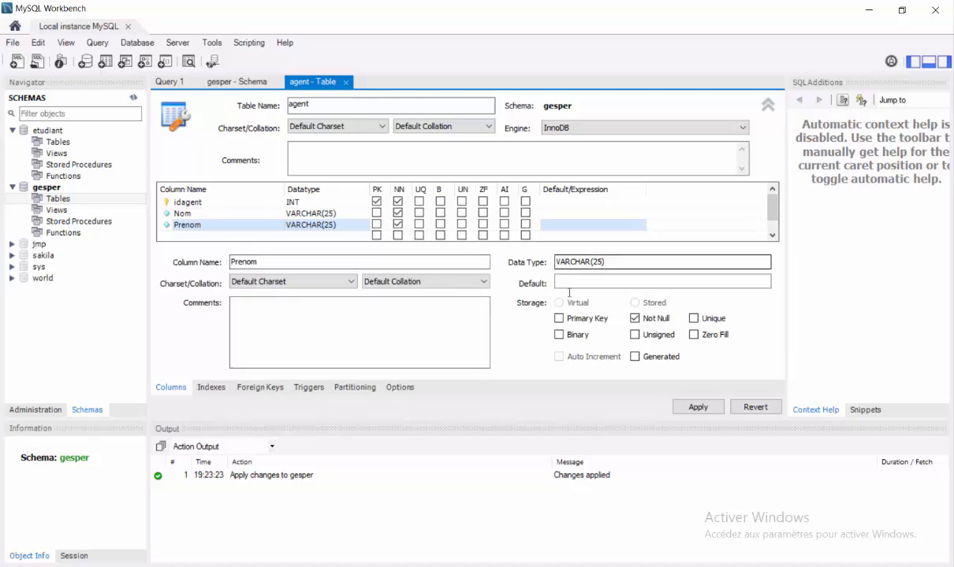
left_click(696, 408)
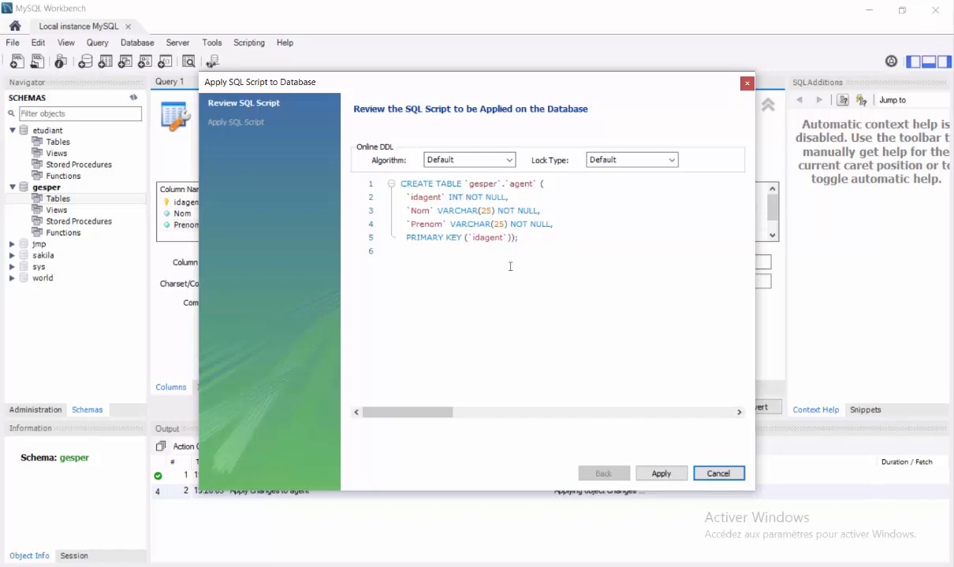
Apply the agent CREATE TABLE script, expand gesper's Tables, and close the agent editor
left_click(661, 474)
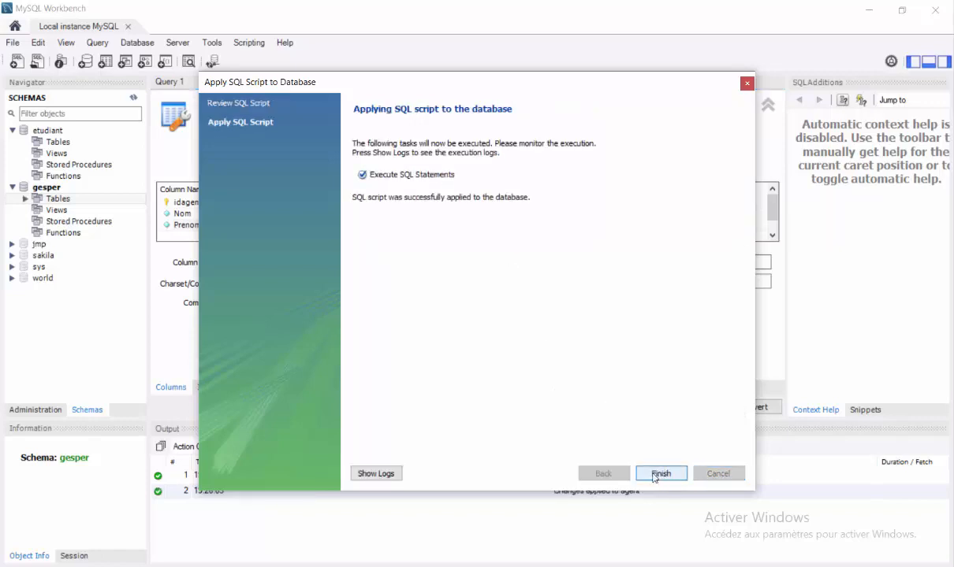
left_click(660, 474)
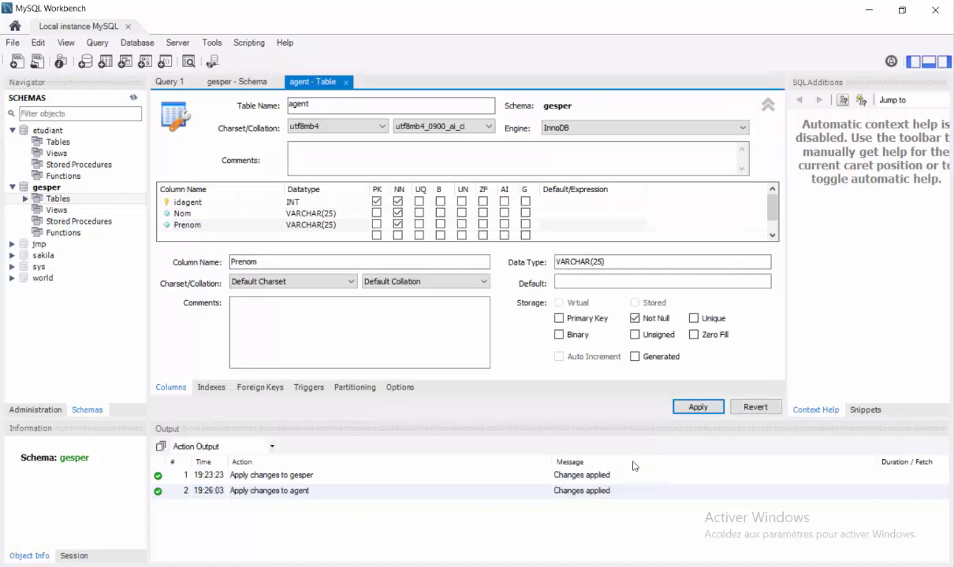
left_click(25, 200)
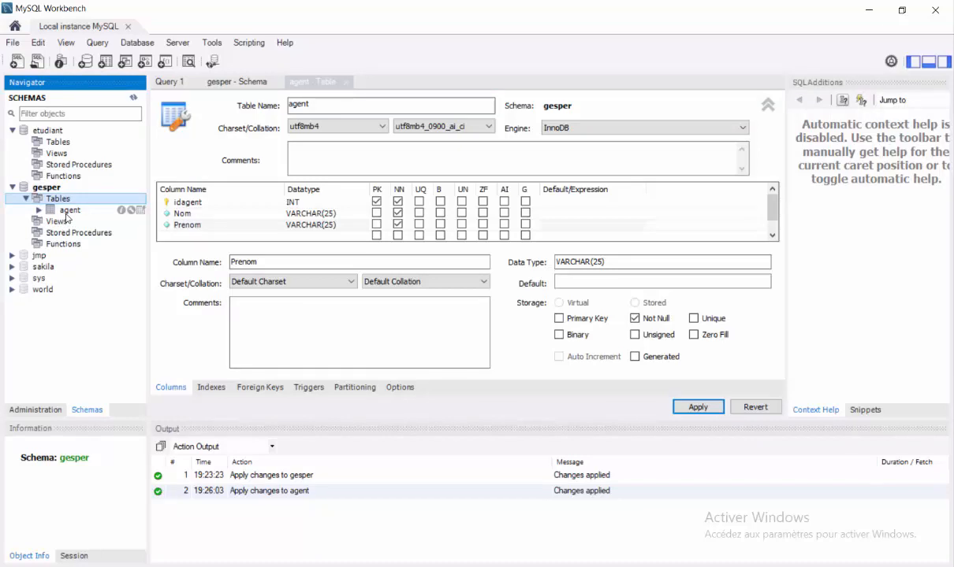
left_click(345, 82)
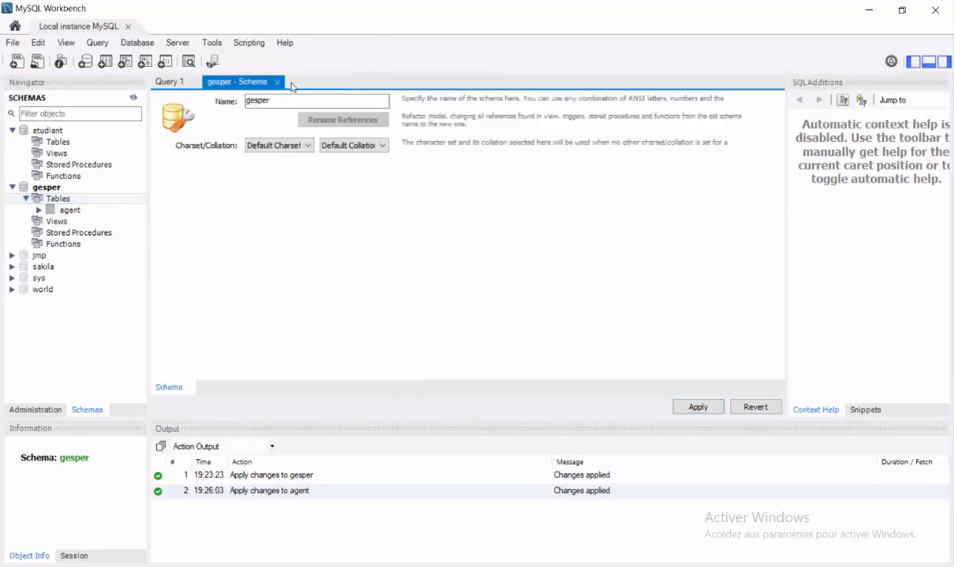
Close the open tabs and start a new gesper table named 'fonction'
left_click(276, 83)
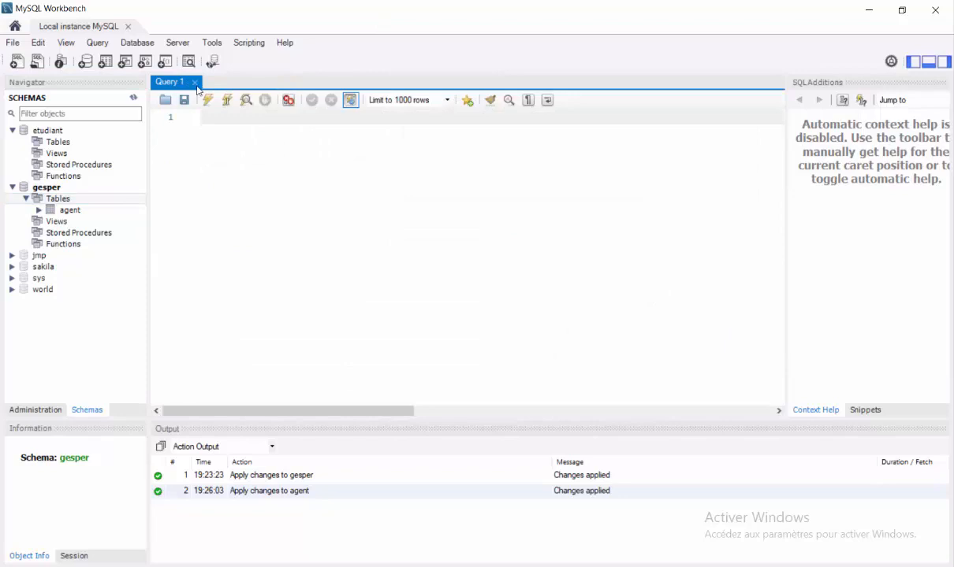
left_click(195, 82)
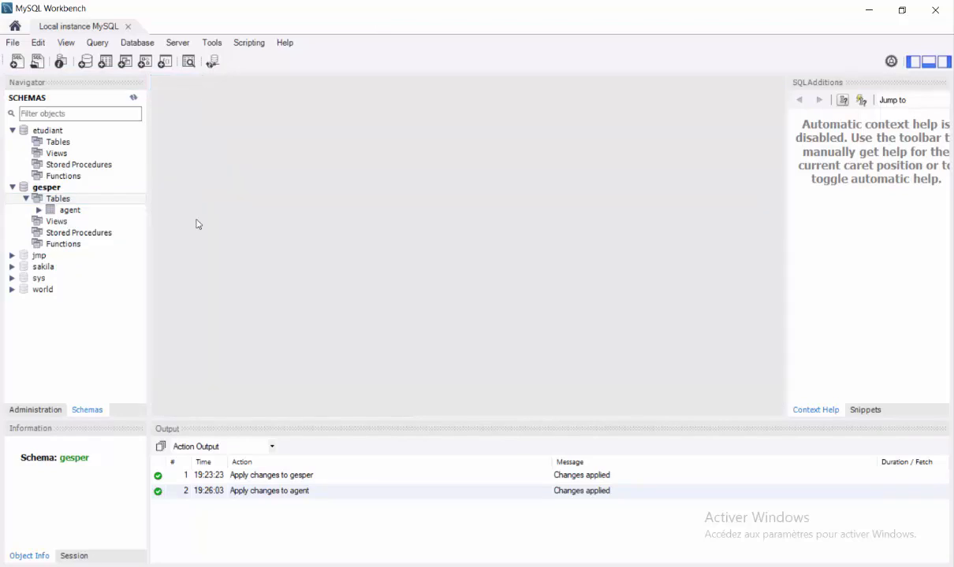
right_click(40, 204)
left_click(78, 206)
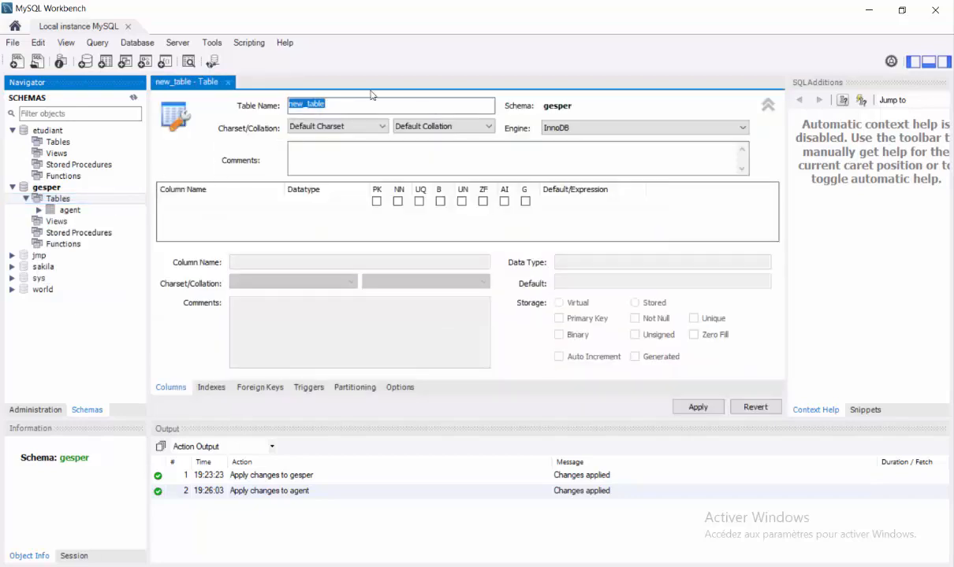
type("FONC")
key("BackSpace")
key("BackSpace")
key("BackSpace")
key("BackSpace")
type("fonction")
left_click(202, 202)
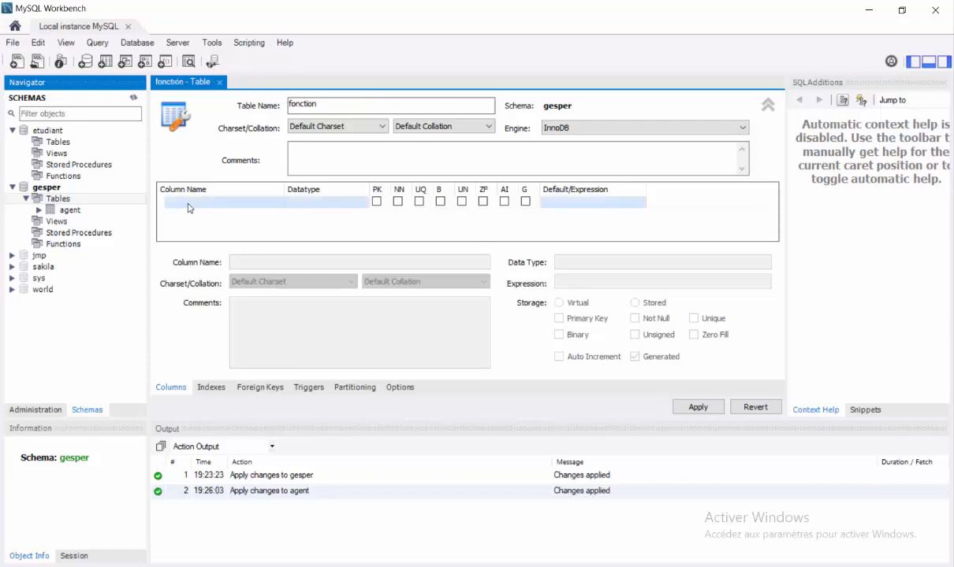
Add an auto-increment idfonction primary key and a libelle VARCHAR(45) column
left_click(189, 205)
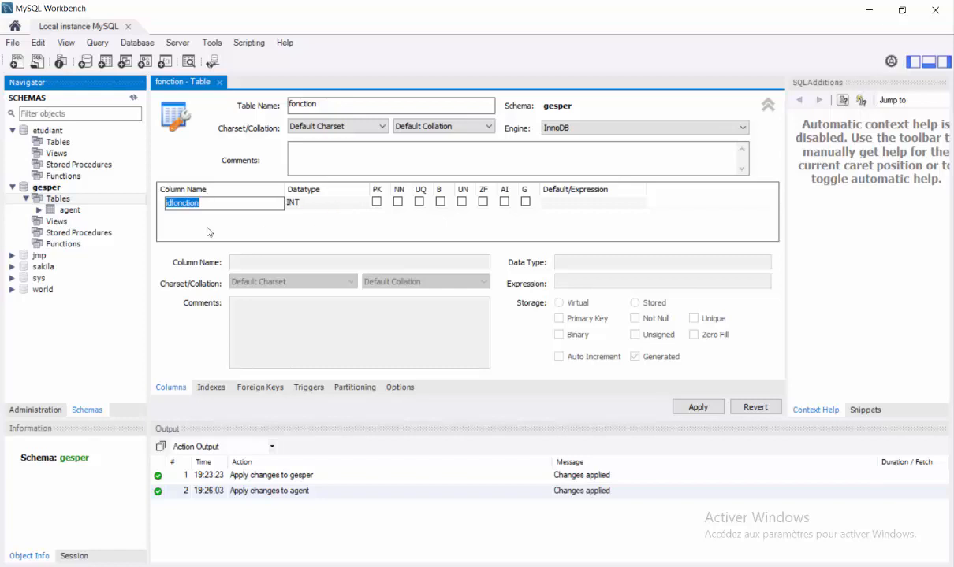
left_click(186, 213)
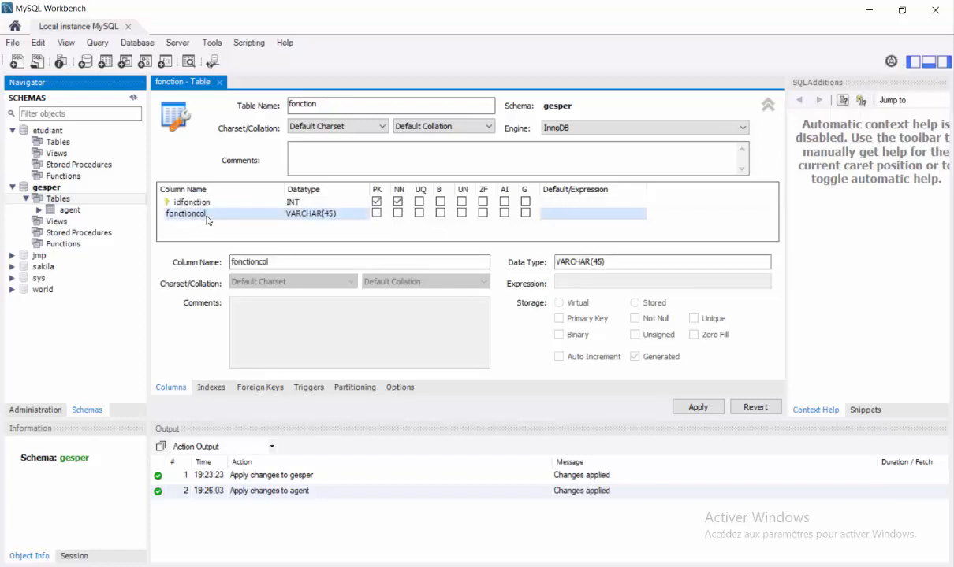
left_click(206, 219)
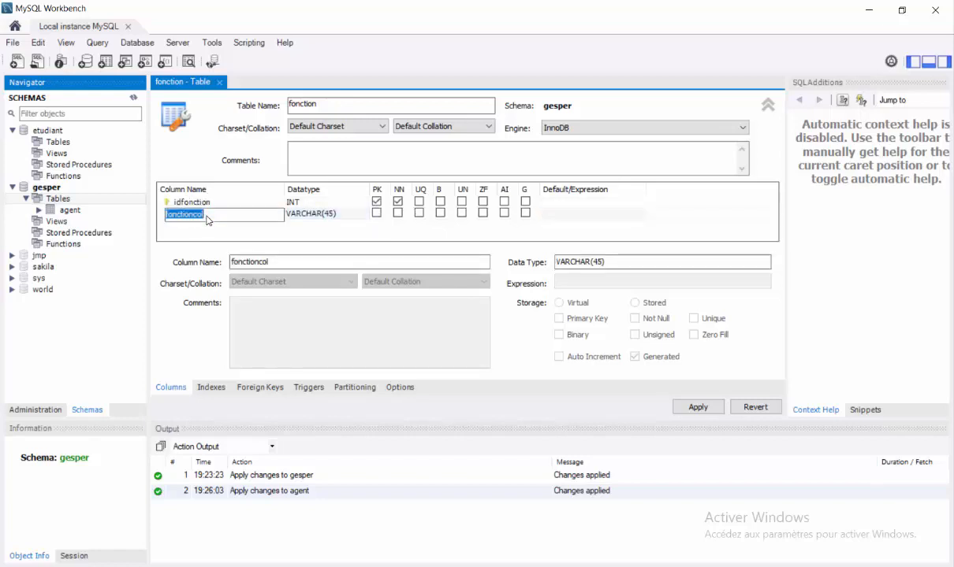
type("libelle")
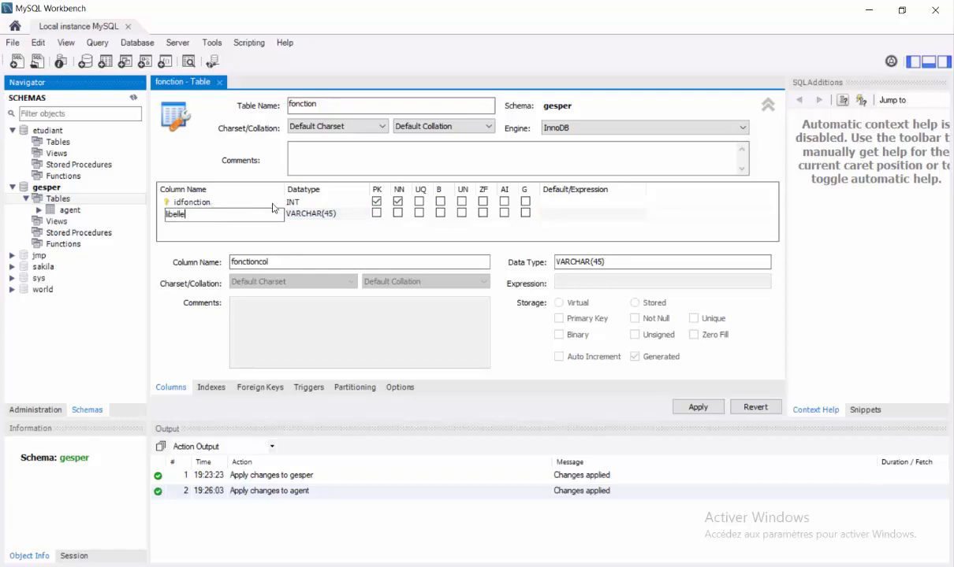
left_click(273, 205)
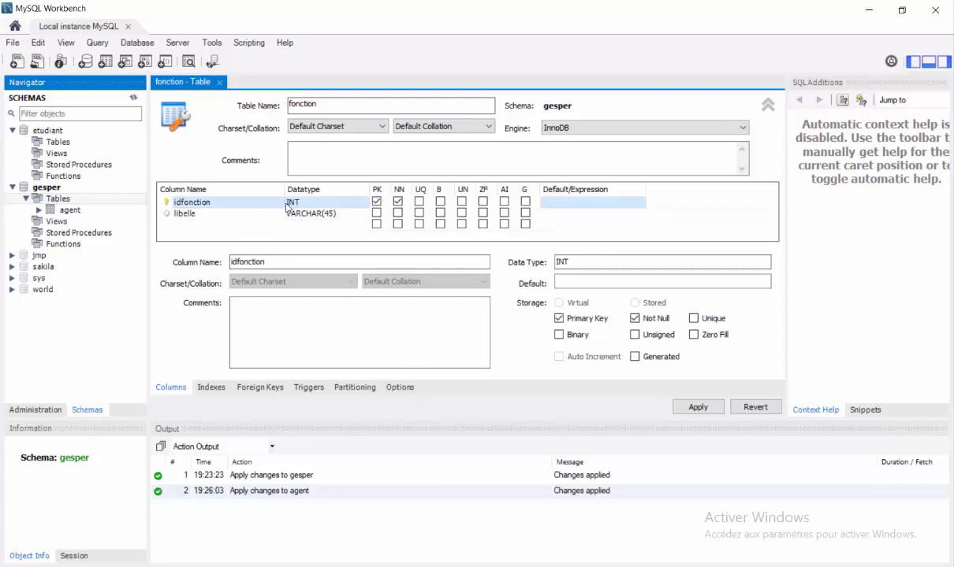
left_click(504, 201)
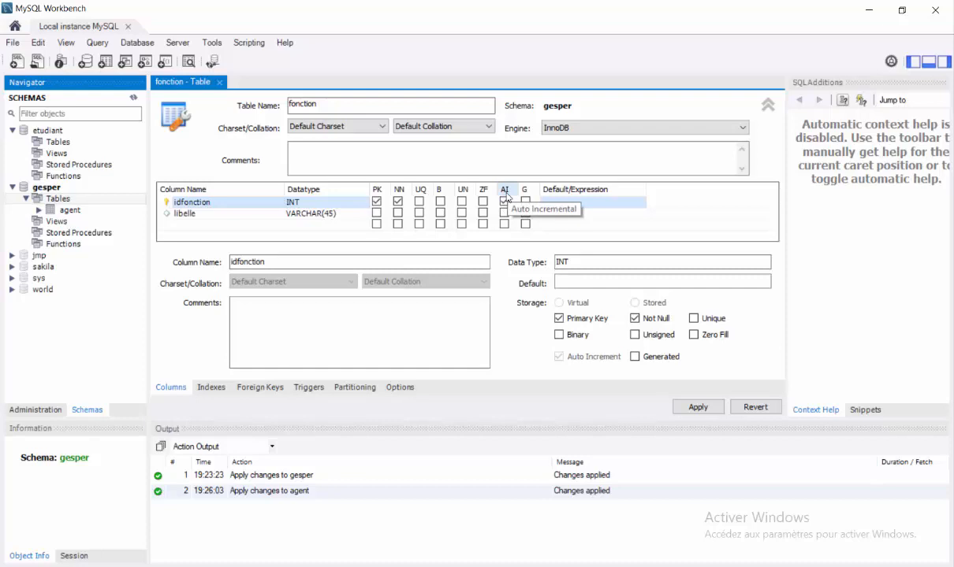
Apply the fonction CREATE TABLE script, finish, then select the agent table in the Navigator
left_click(698, 408)
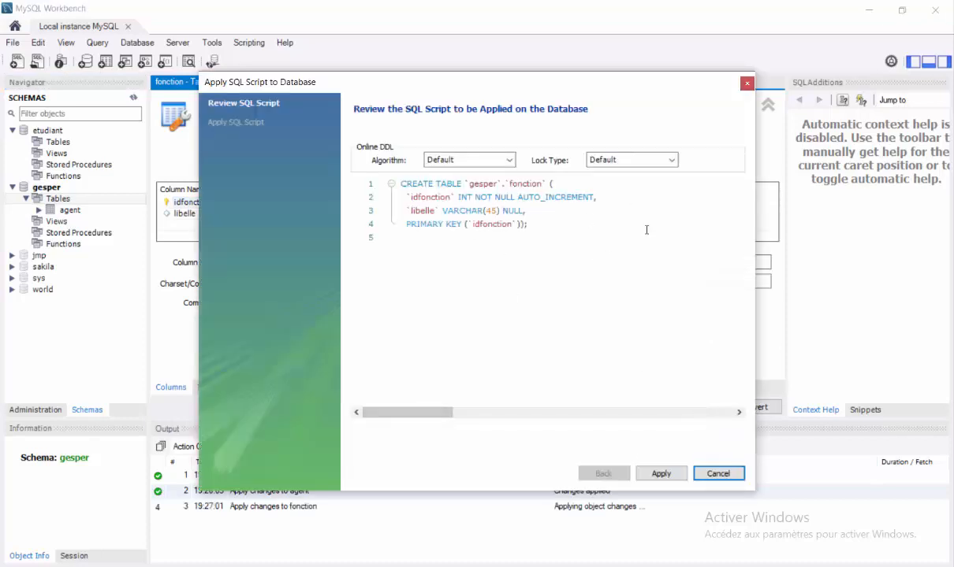
left_click(658, 475)
left_click(659, 474)
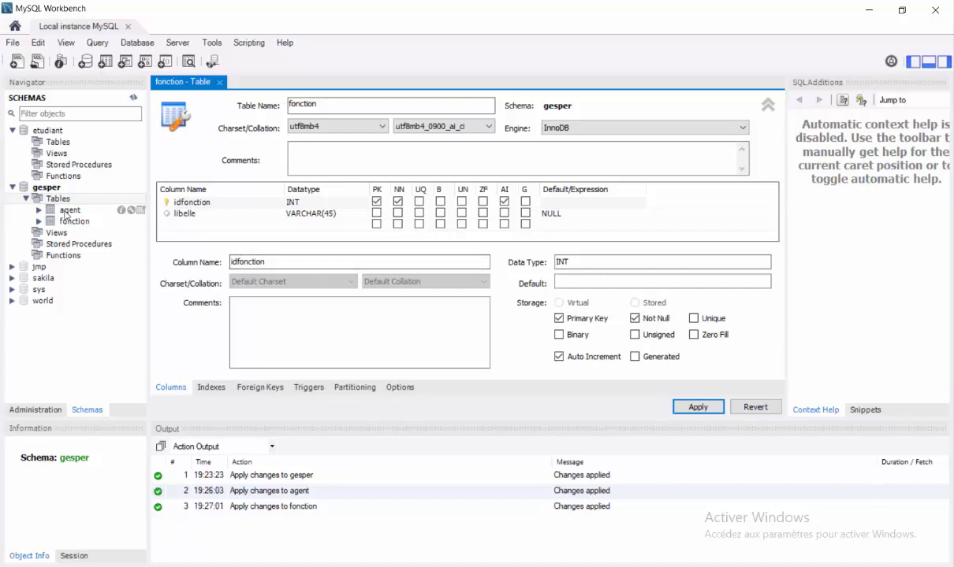
left_click(70, 211)
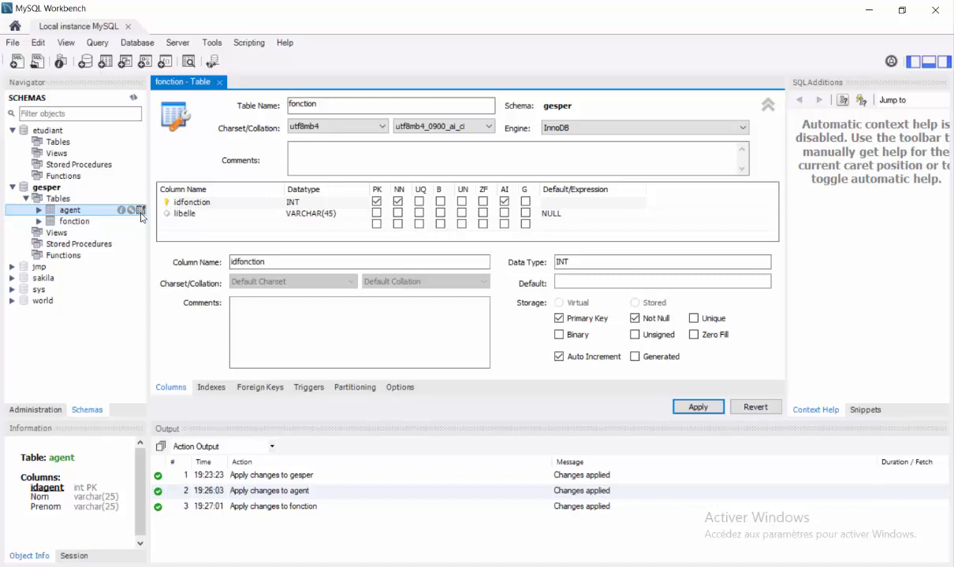
left_click(141, 211)
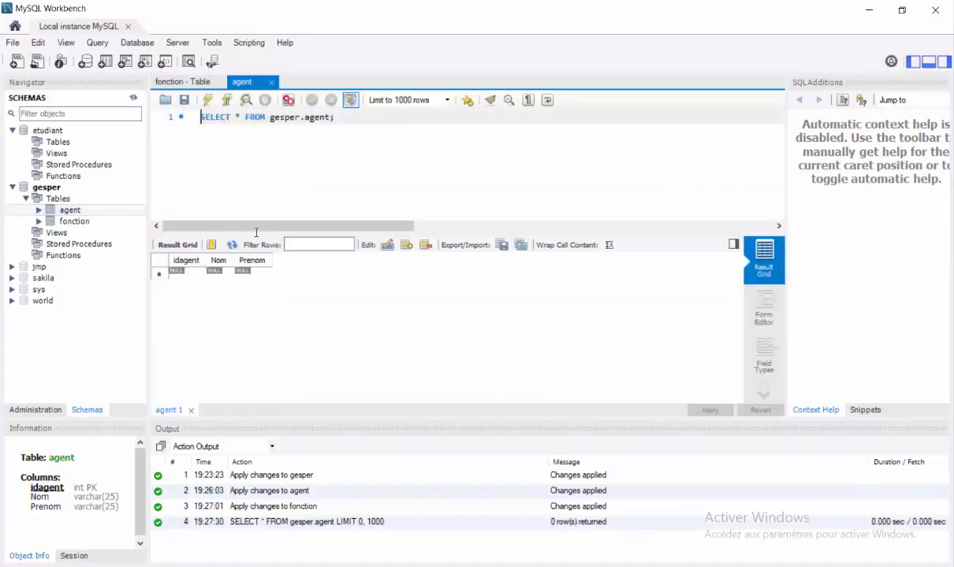
left_click(189, 275)
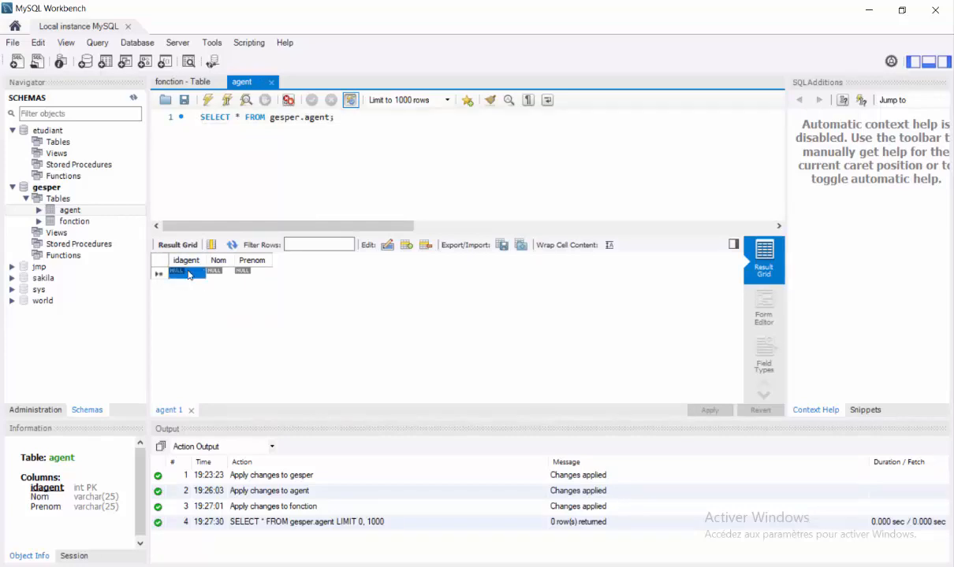
type("1")
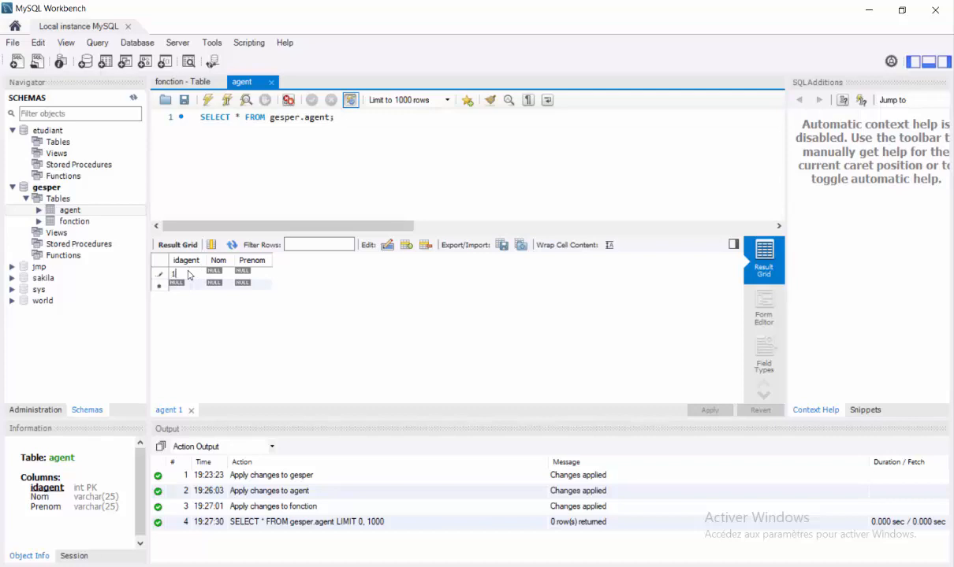
key("Tab")
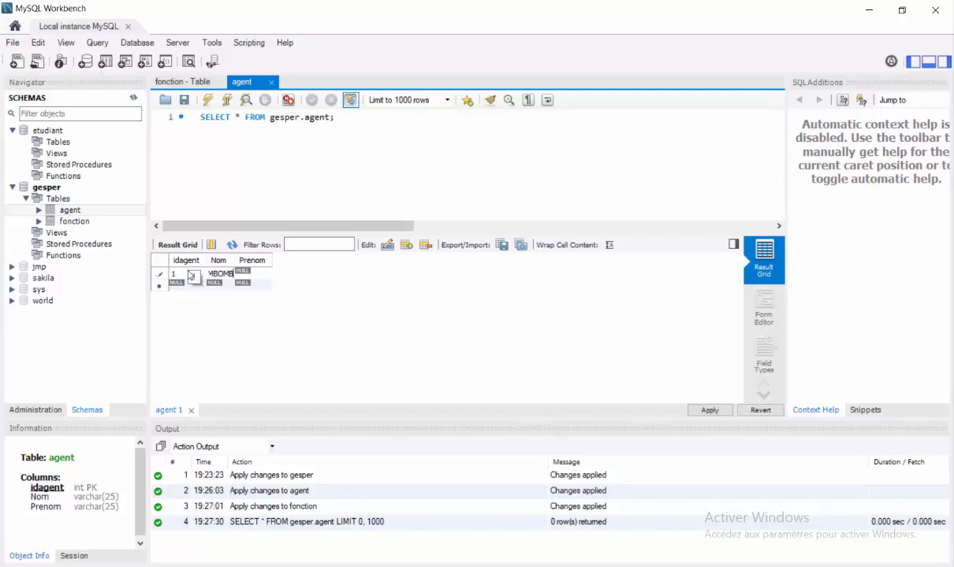
key("Tab")
key("Return")
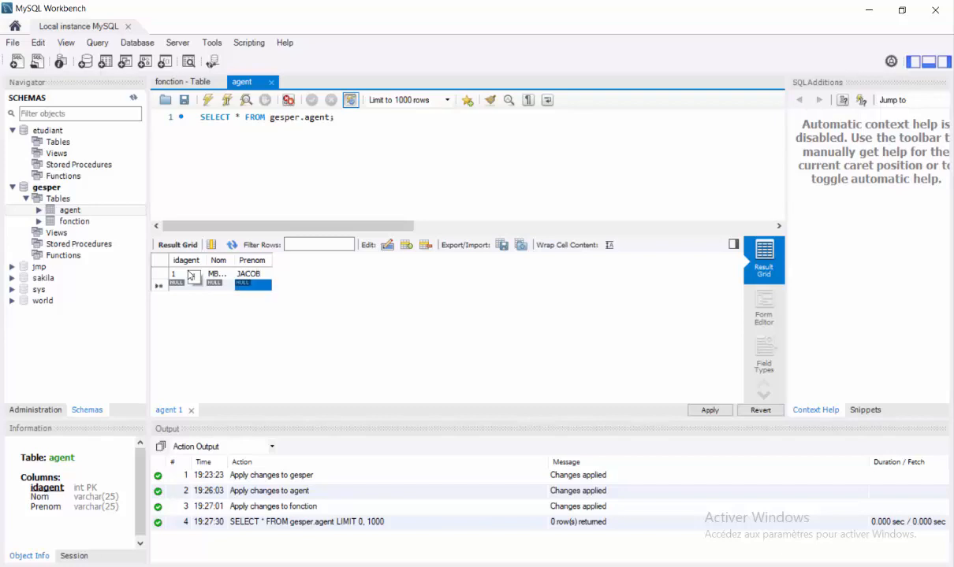
double_click(176, 284)
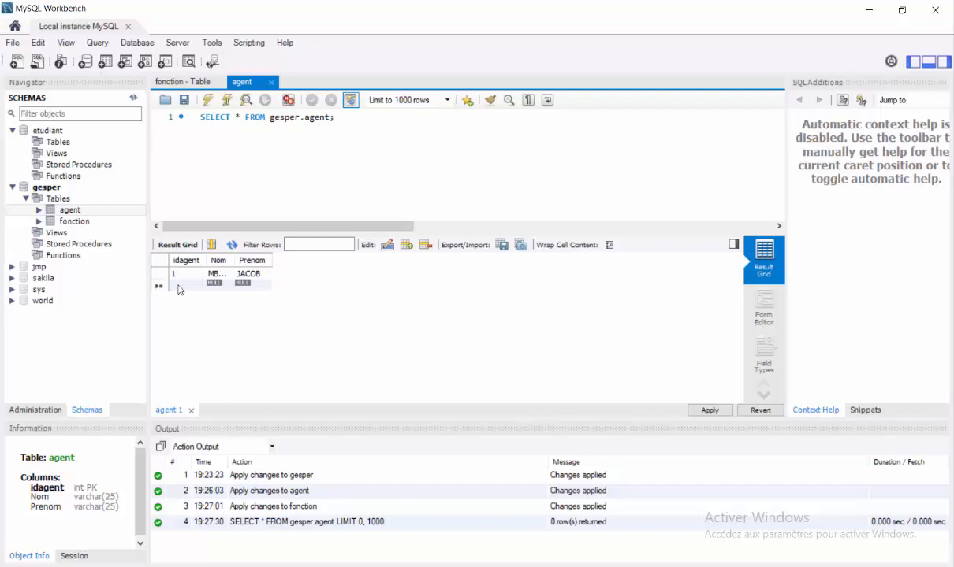
type("2")
key("Tab")
key("Tab")
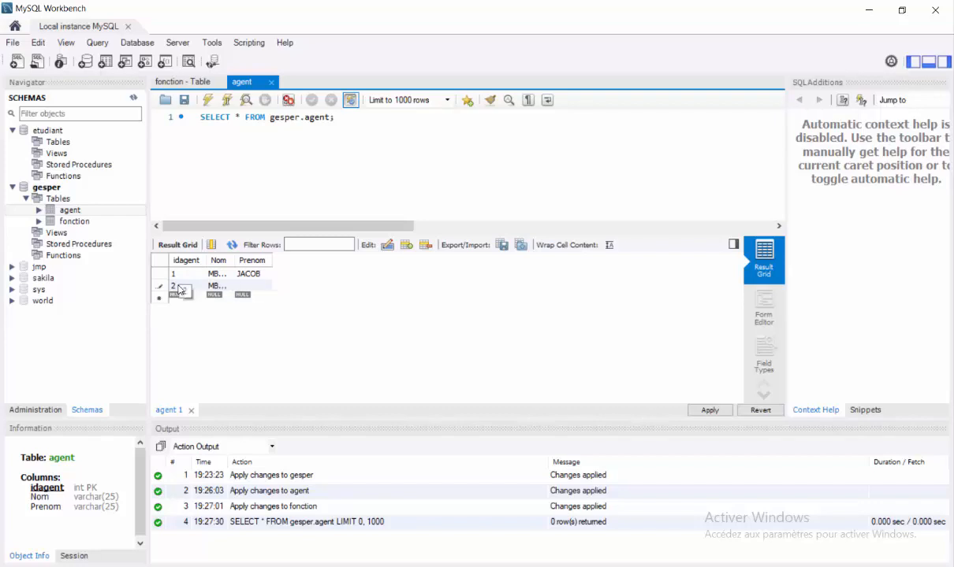
left_click(180, 298)
type("3")
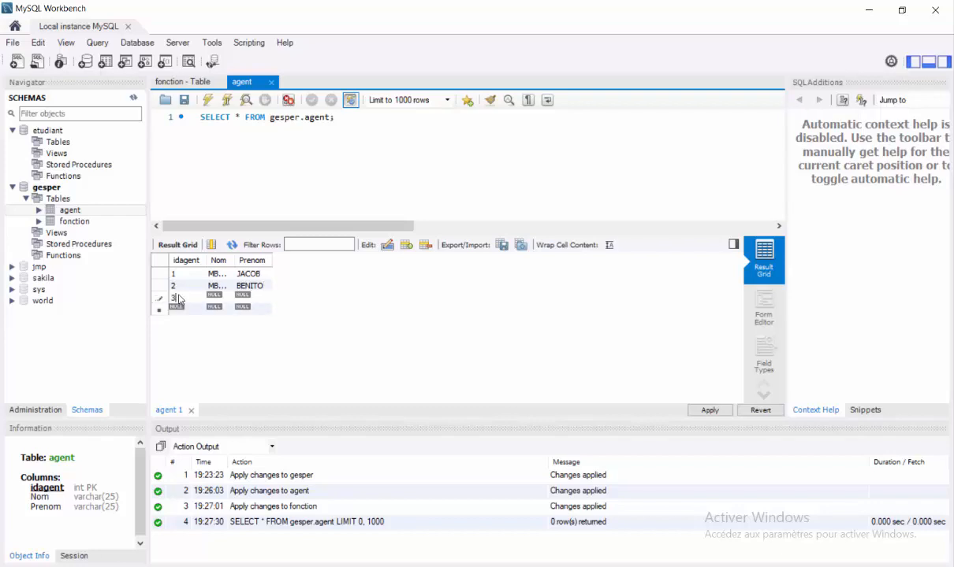
key("Tab")
left_click(244, 299)
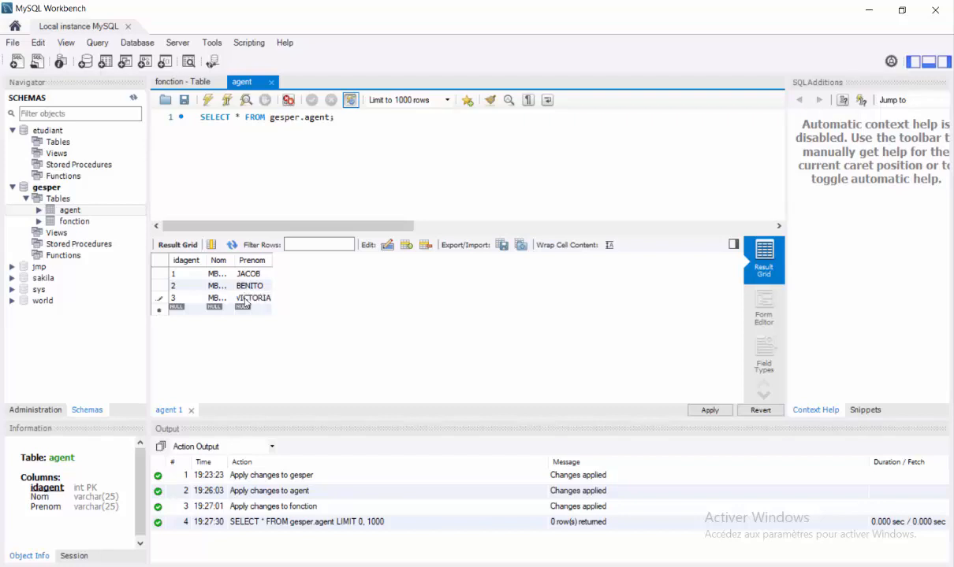
Apply the three agent INSERT statements to the database and finish
left_click(710, 410)
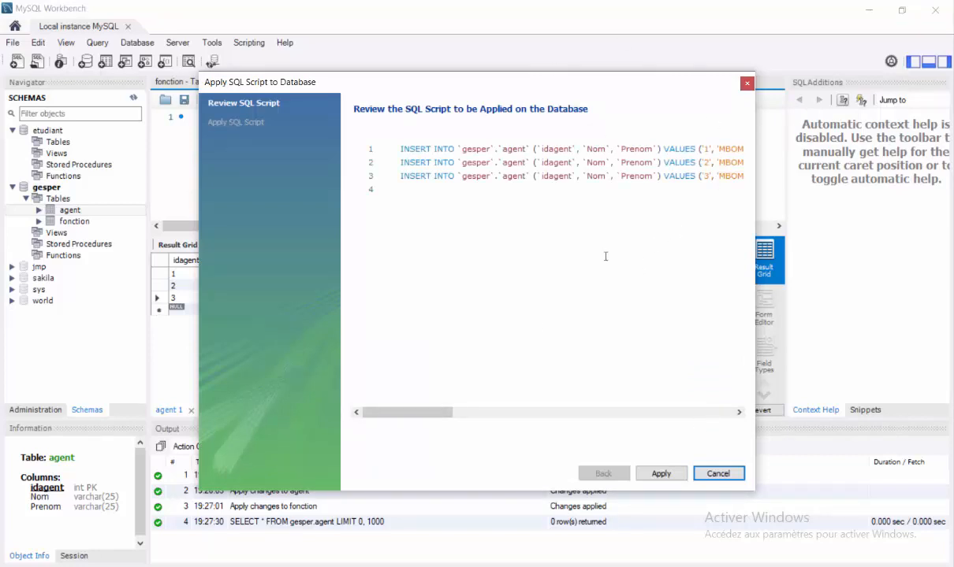
left_click(669, 478)
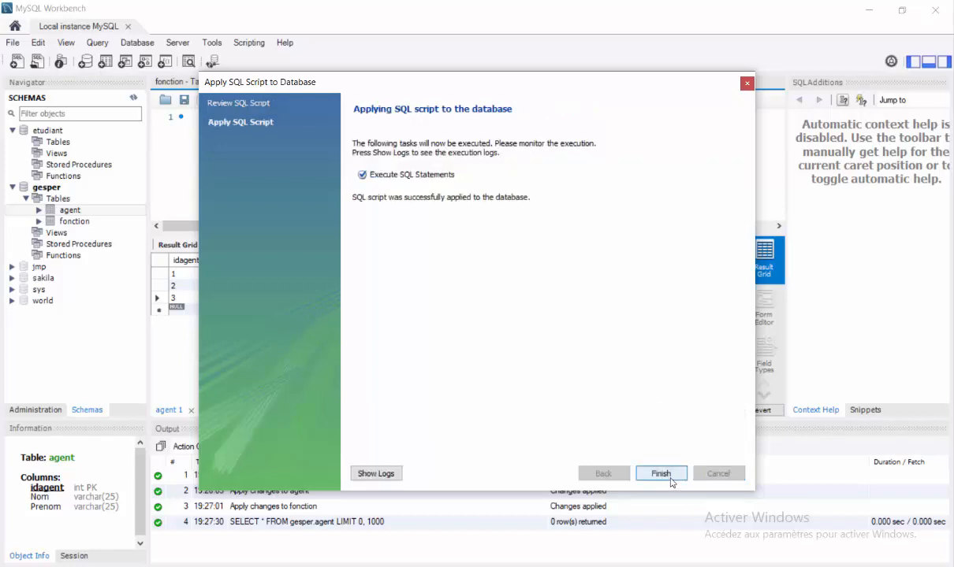
left_click(664, 478)
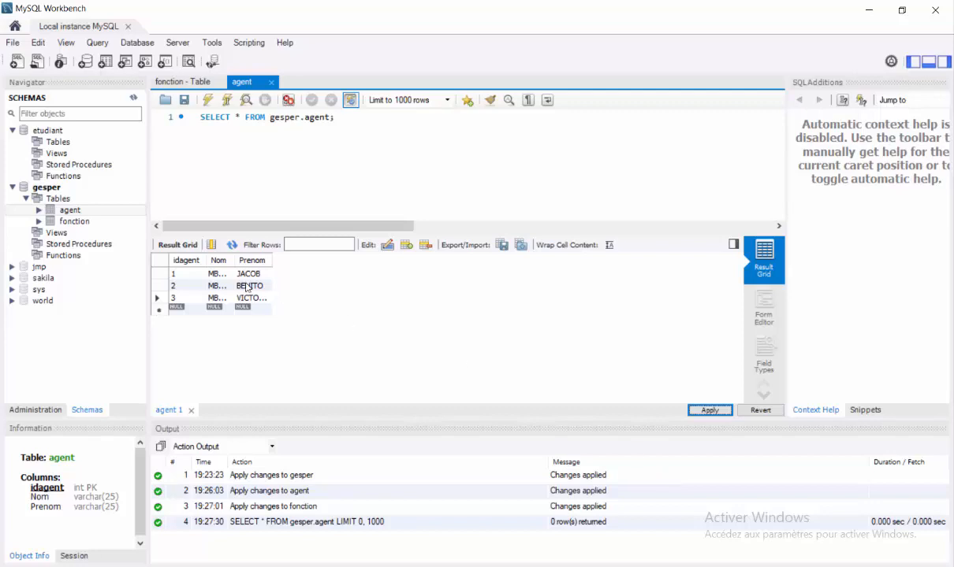
left_click(68, 224)
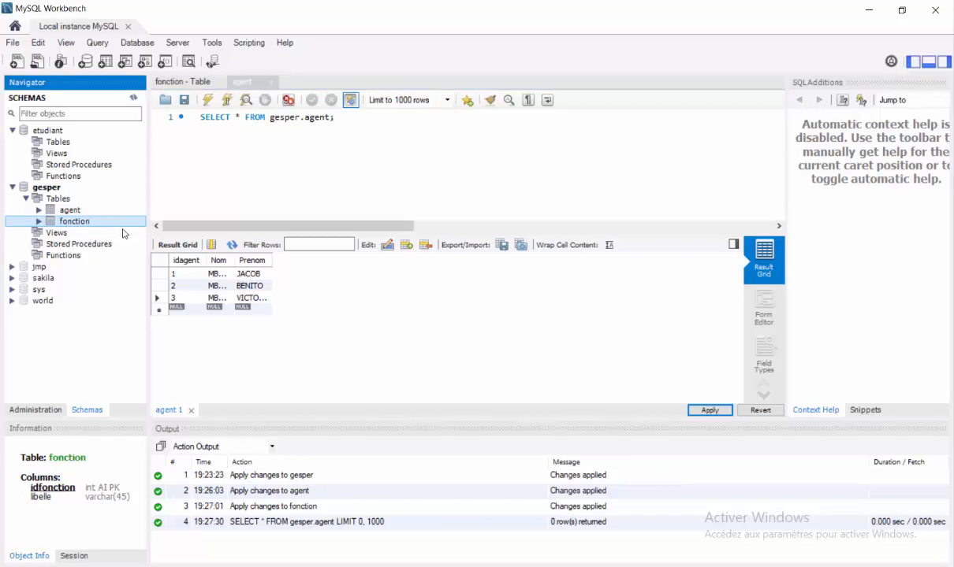
Open the fonction table rows and enter libelle values DIRECTEUR, SECRETAIRE and HUISSIER
left_click(141, 222)
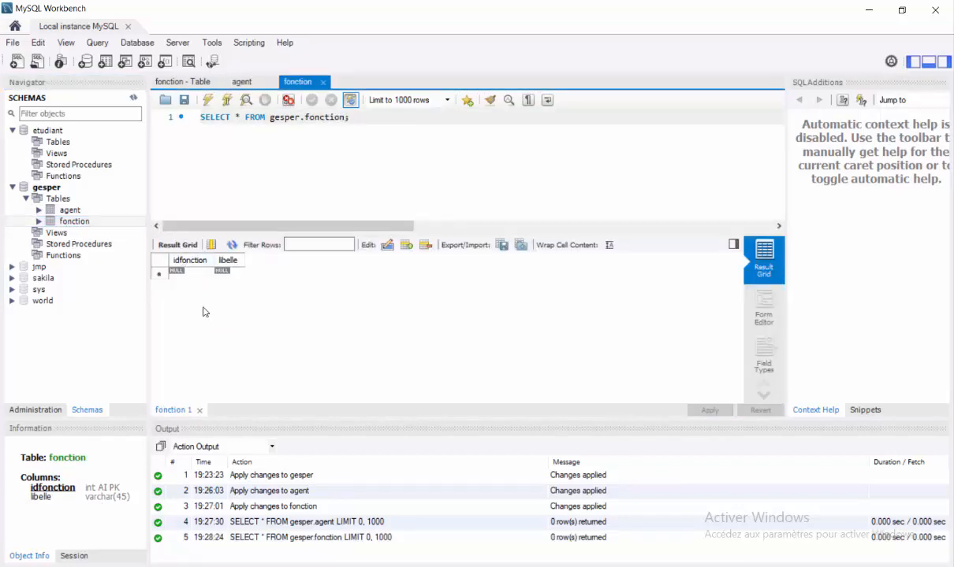
left_click(235, 275)
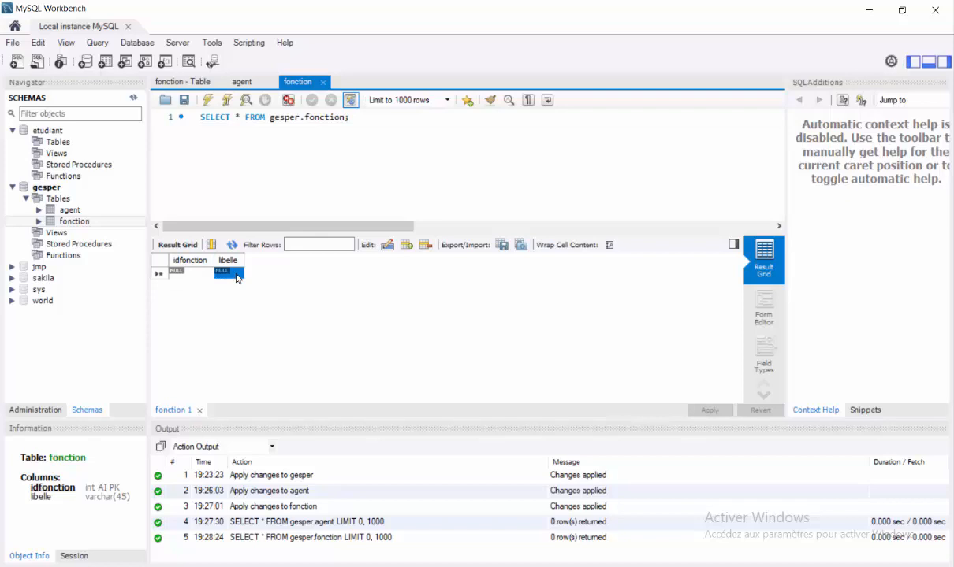
type("DIRECTEUR")
left_click(237, 286)
type("SEC")
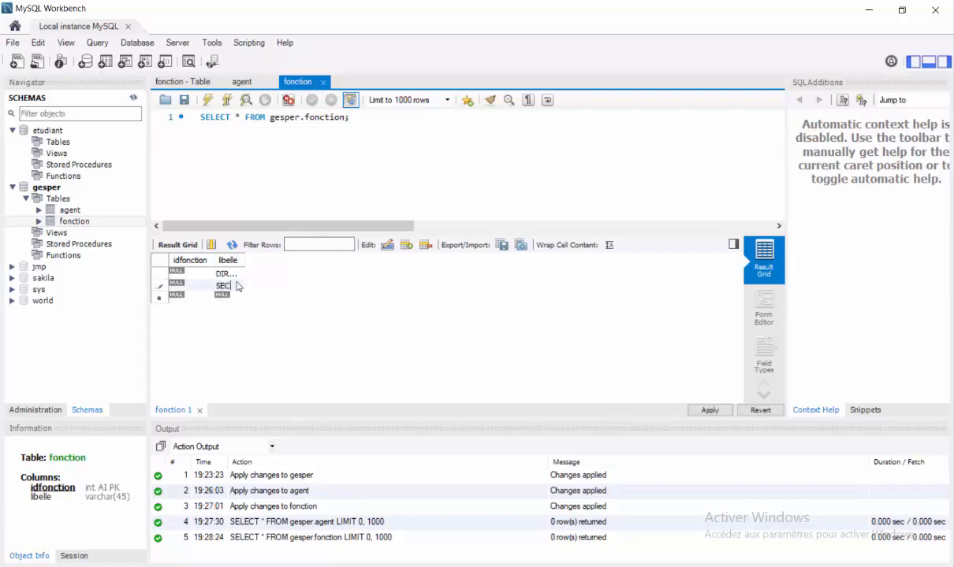
type("RETAIRE")
left_click(230, 297)
type("HUISSIER")
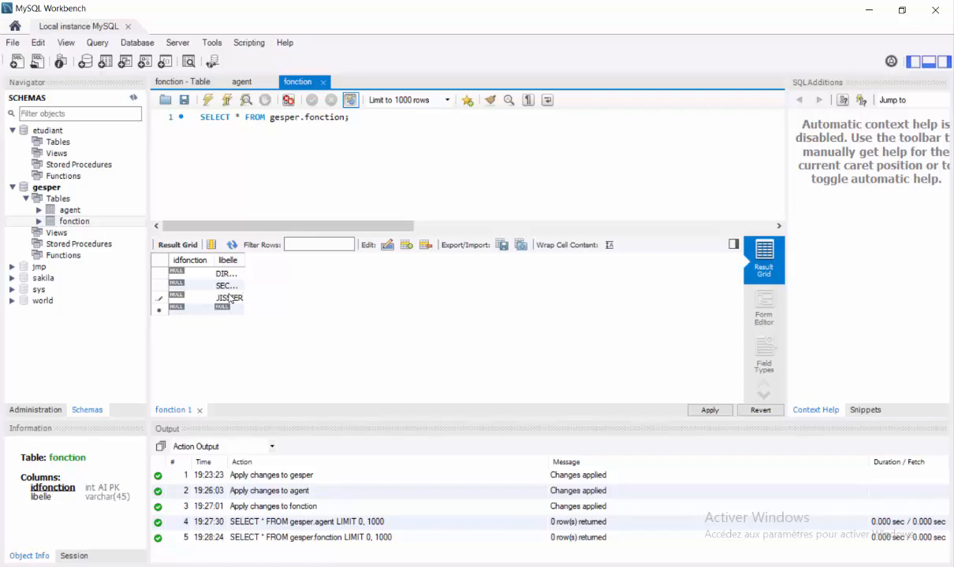
Apply the three fonction INSERT statements to the database and finish
left_click(707, 411)
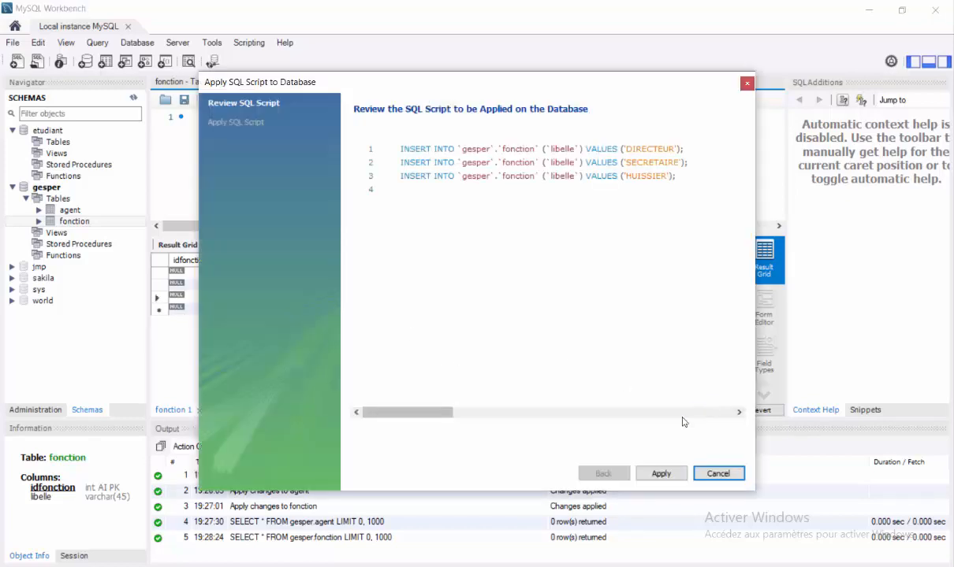
left_click(660, 474)
left_click(661, 474)
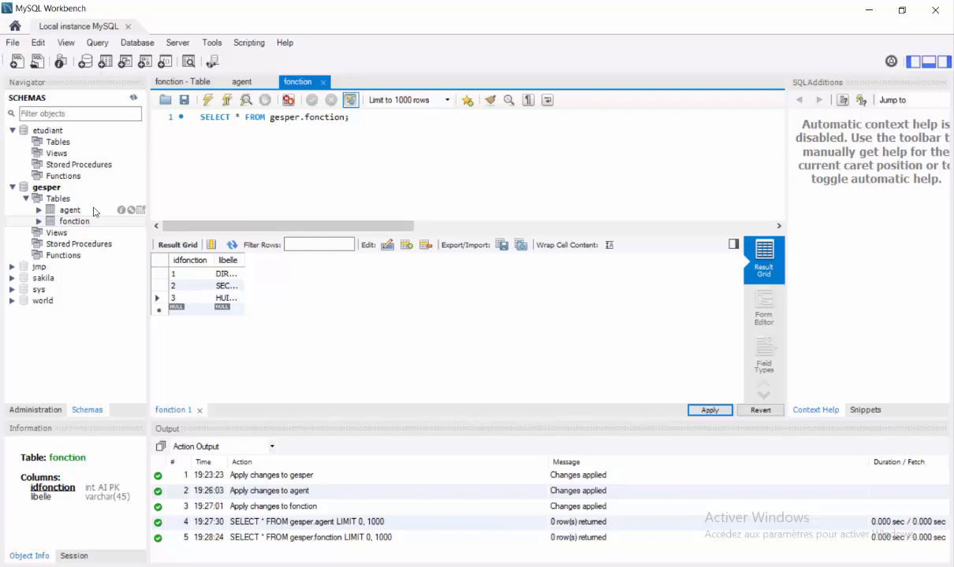
left_click(67, 213)
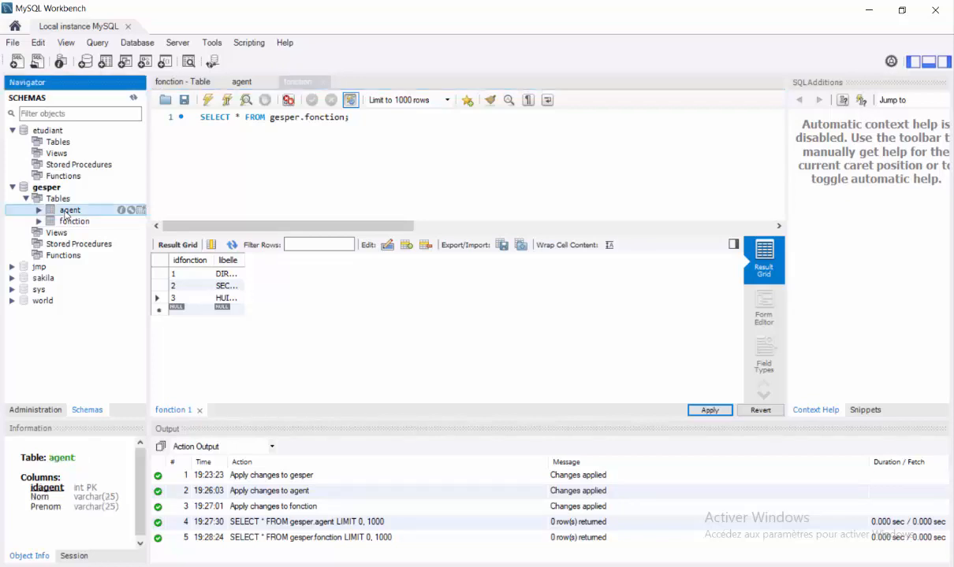
Alter the agent table and add a new column named idfonction
right_click(66, 214)
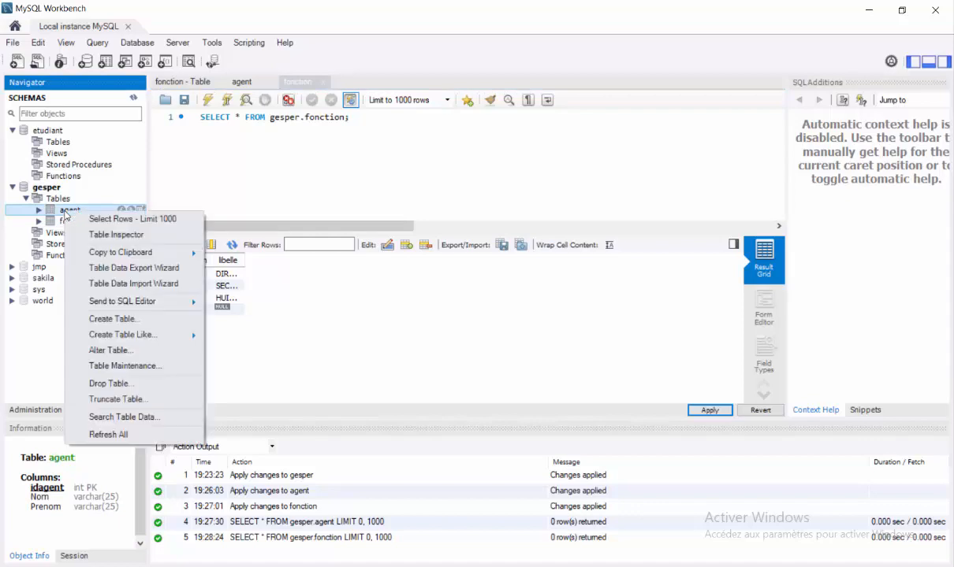
left_click(115, 354)
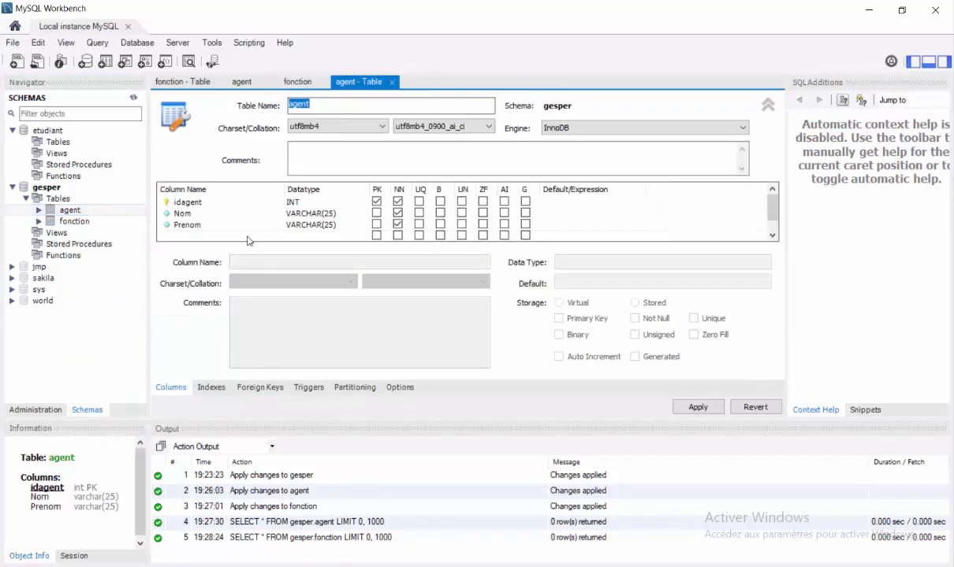
left_click(773, 235)
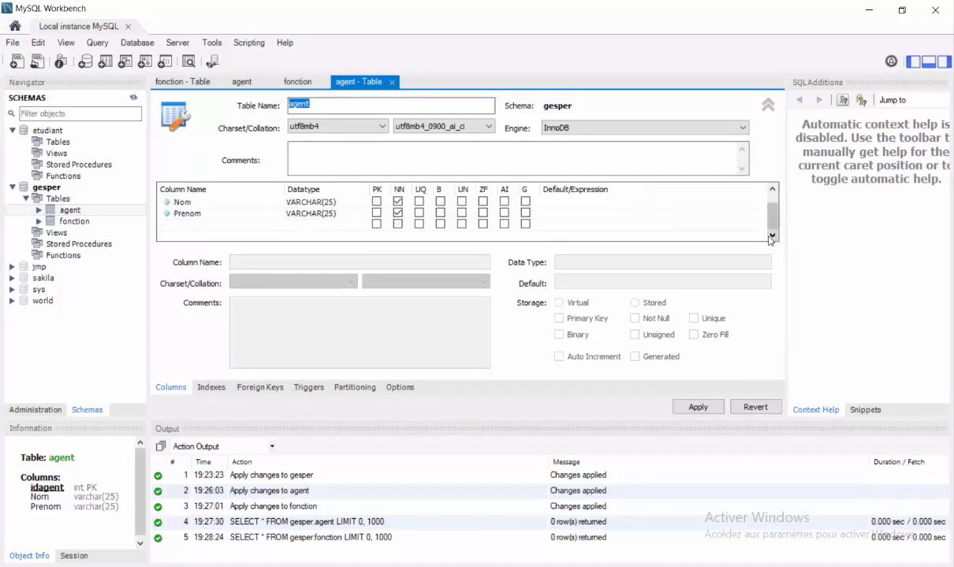
left_click(188, 226)
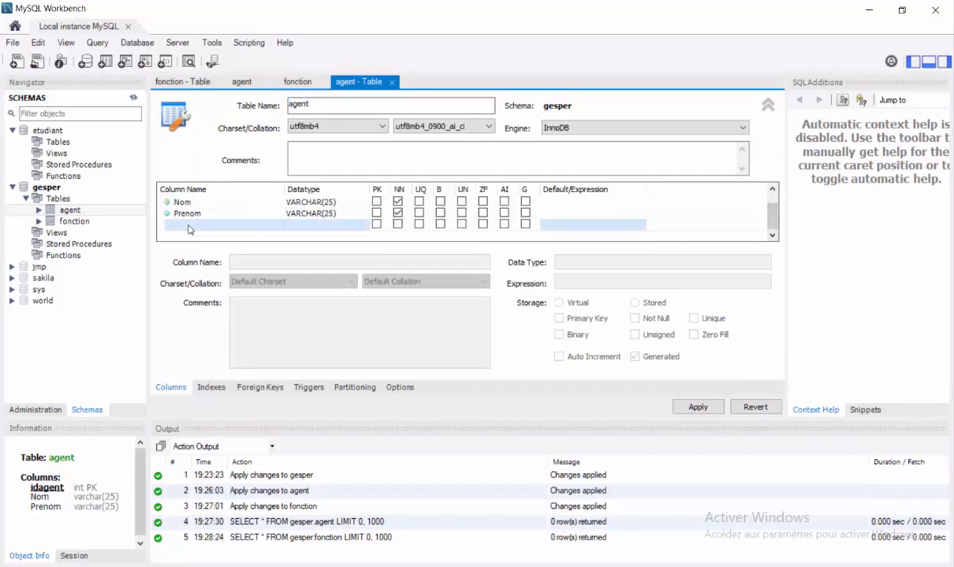
left_click(189, 227)
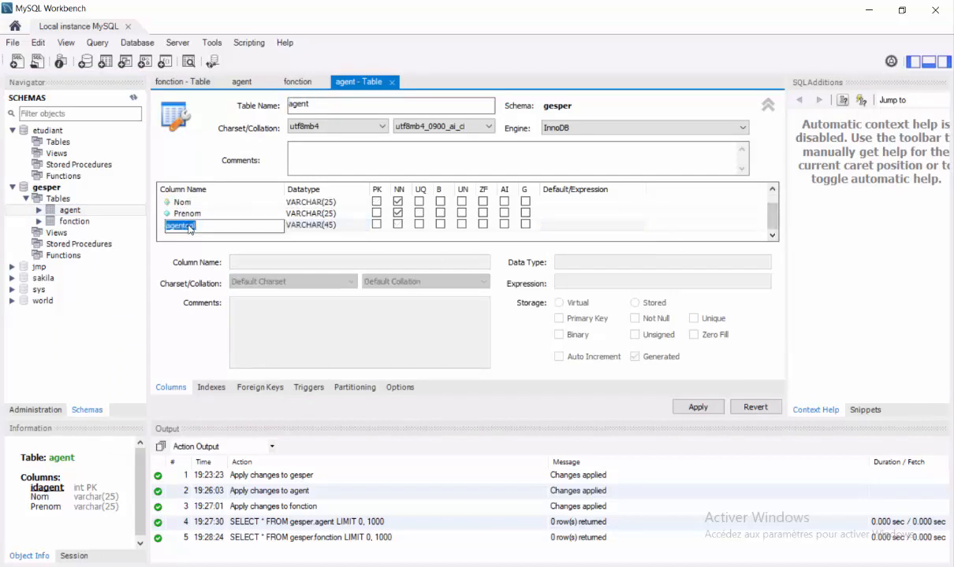
type("idfonction")
Open the fonction table design, then set agent's idfonction datatype to INT
right_click(71, 221)
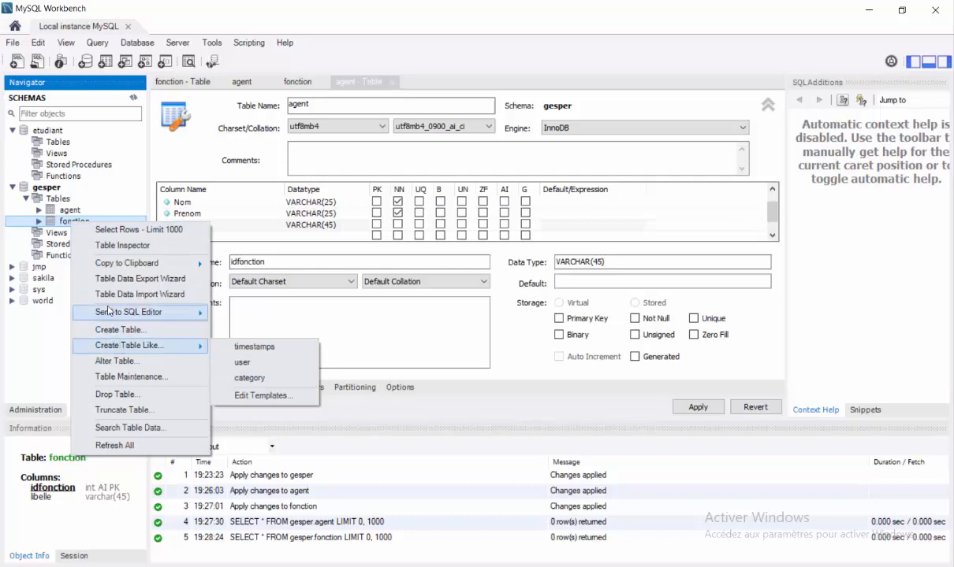
left_click(113, 362)
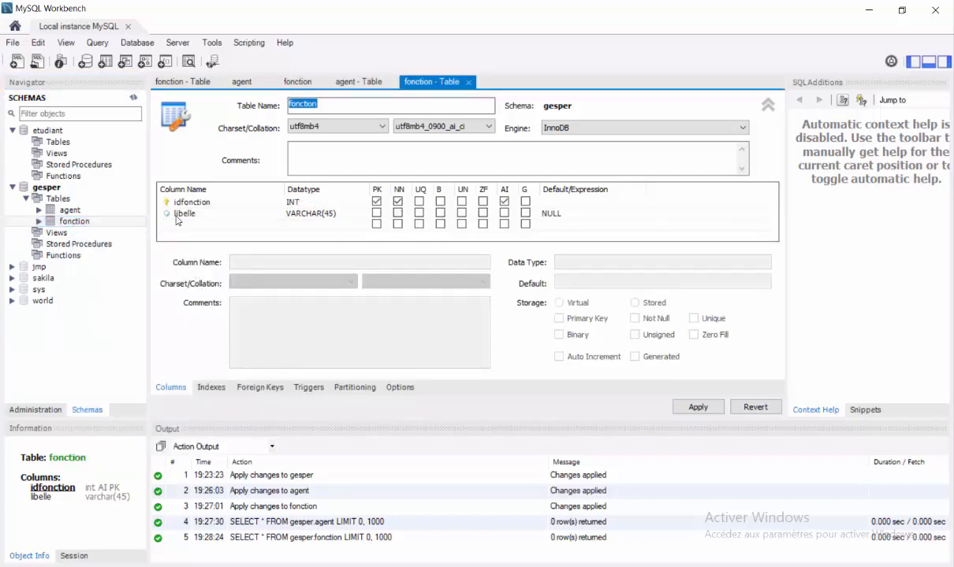
left_click(75, 211)
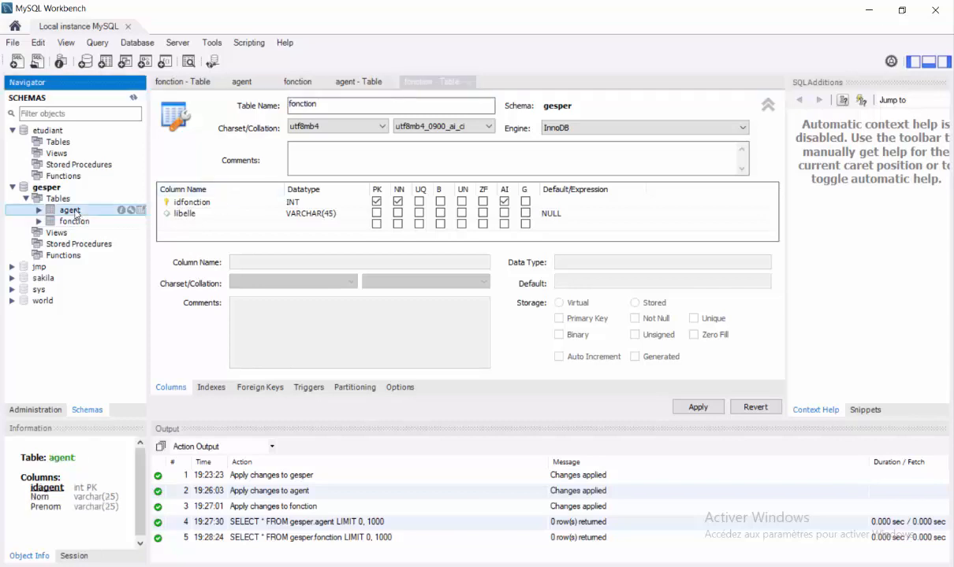
left_click(353, 82)
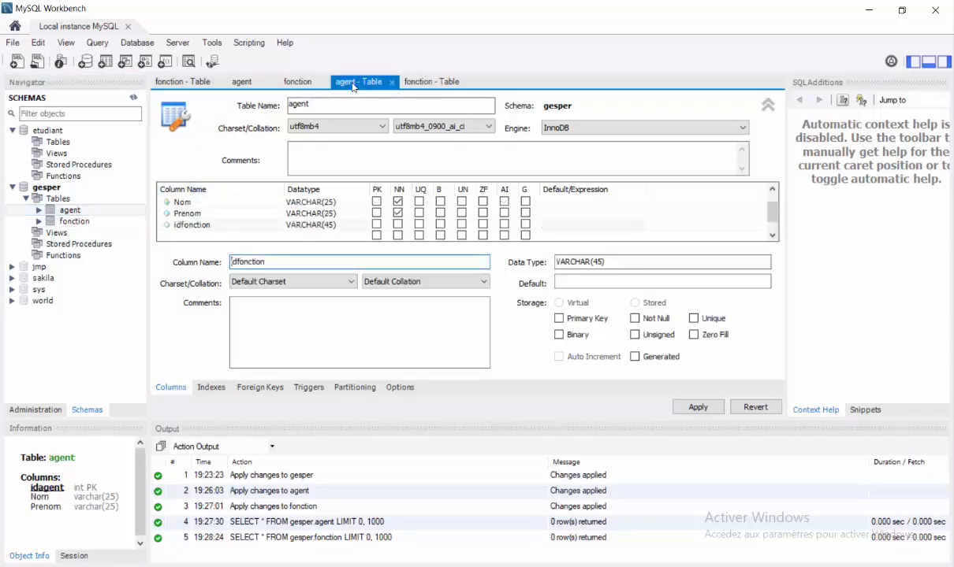
left_click(331, 225)
left_click(345, 225)
left_click(363, 227)
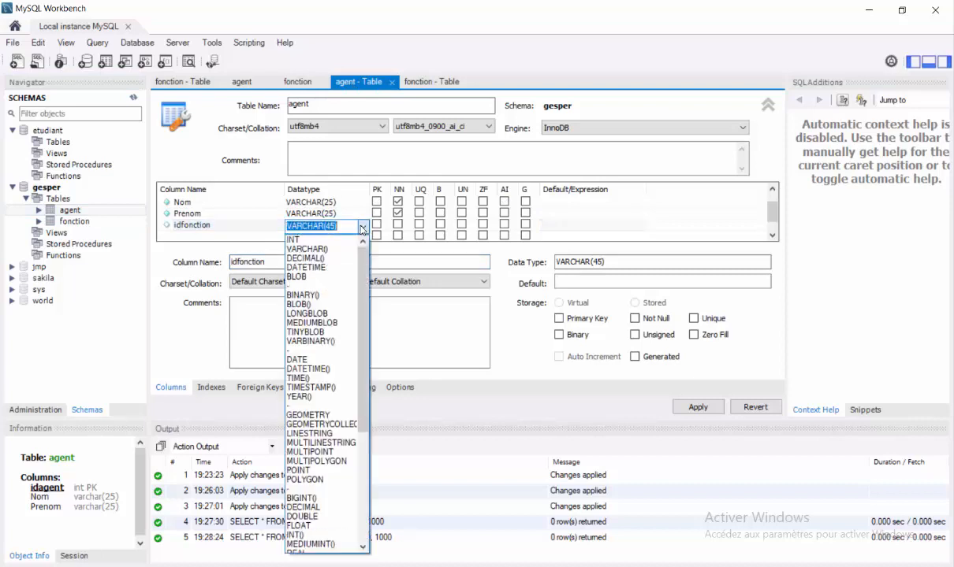
left_click(331, 239)
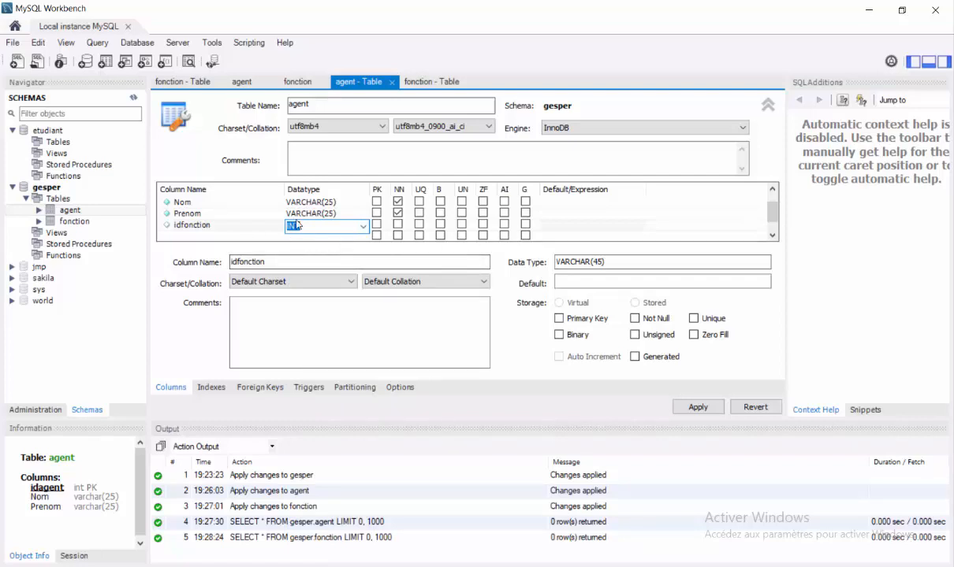
Add foreign key idfonction referencing `gesper`.`agent`, mapping column idfonction to idfonction
left_click(259, 387)
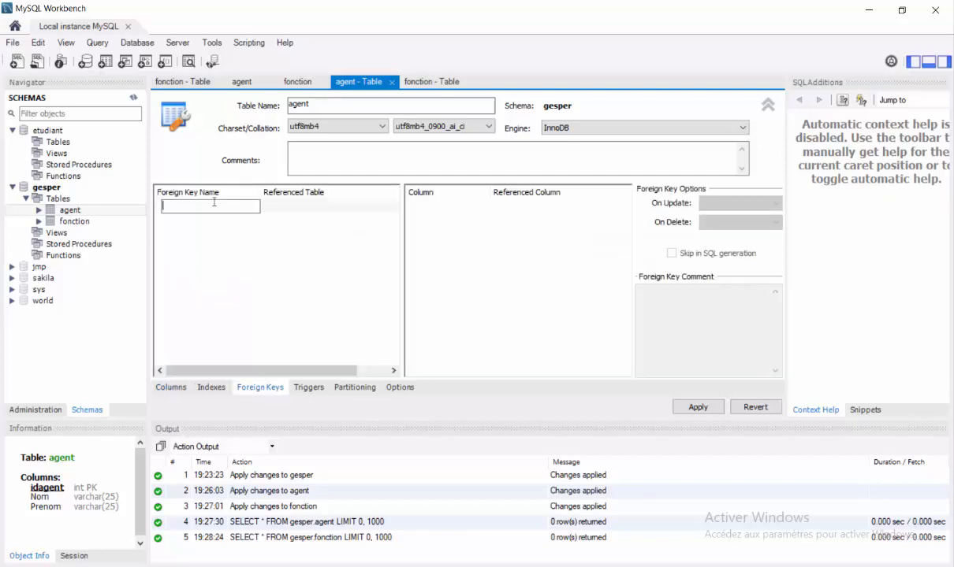
type("idfonction")
left_click(344, 196)
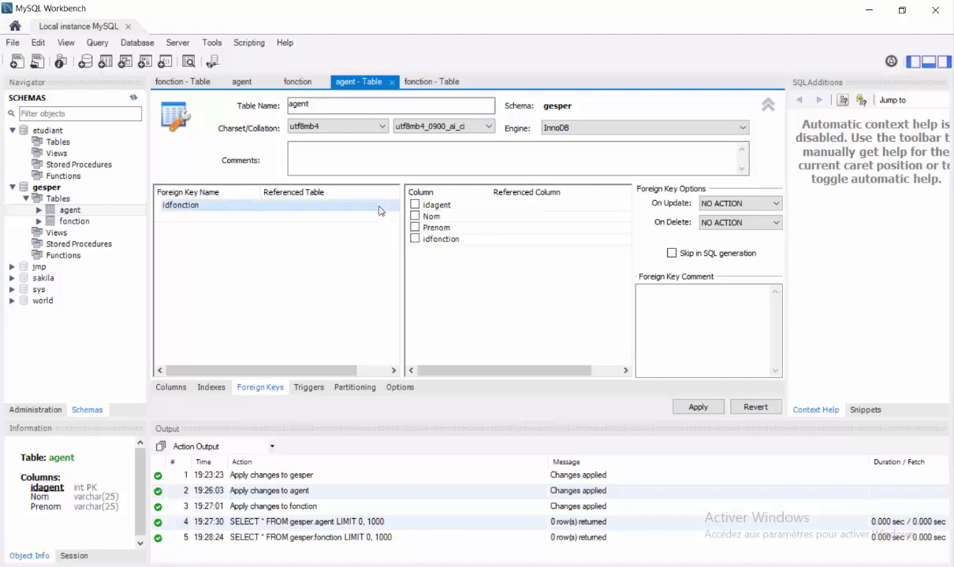
left_click(379, 206)
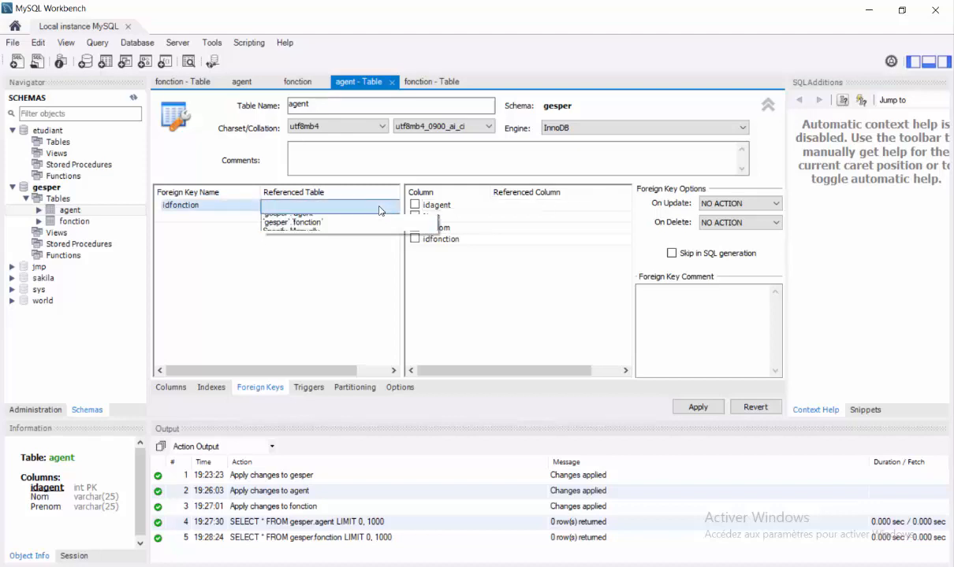
left_click(328, 218)
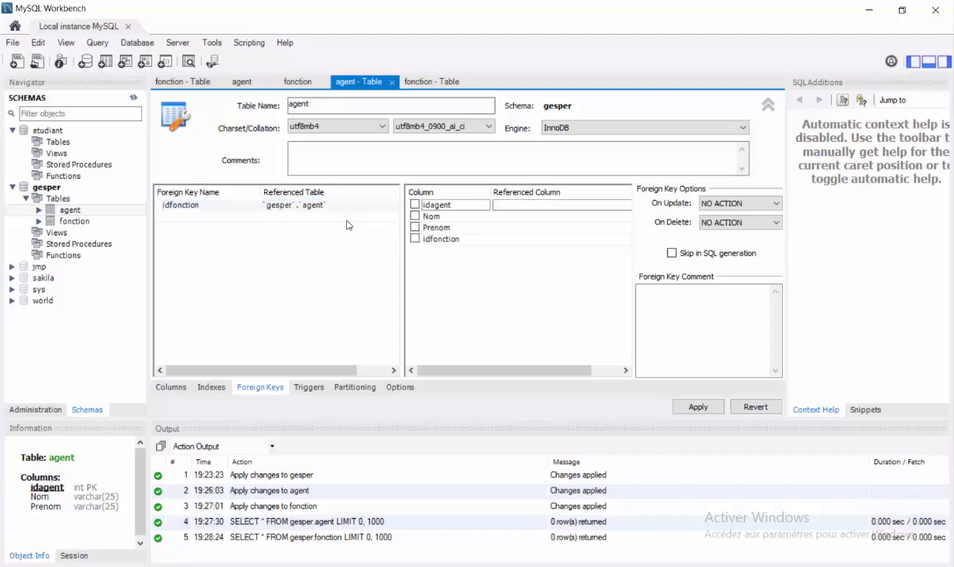
left_click(538, 239)
left_click(591, 216)
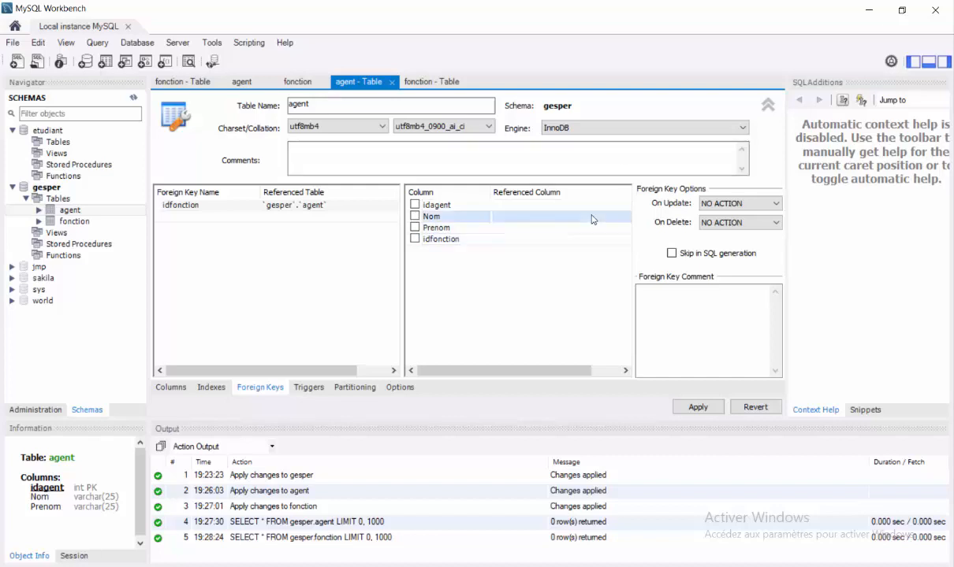
left_click(549, 240)
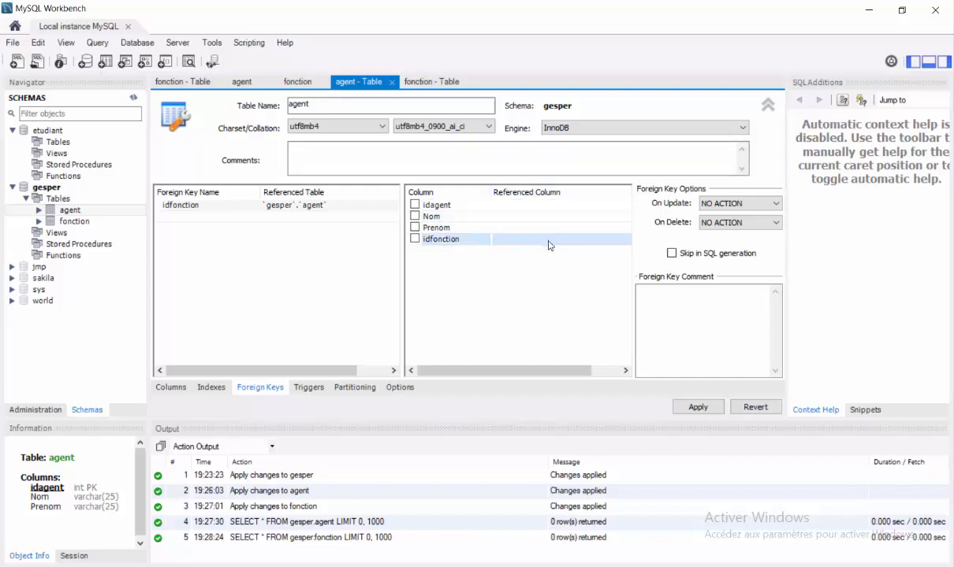
left_click(549, 242)
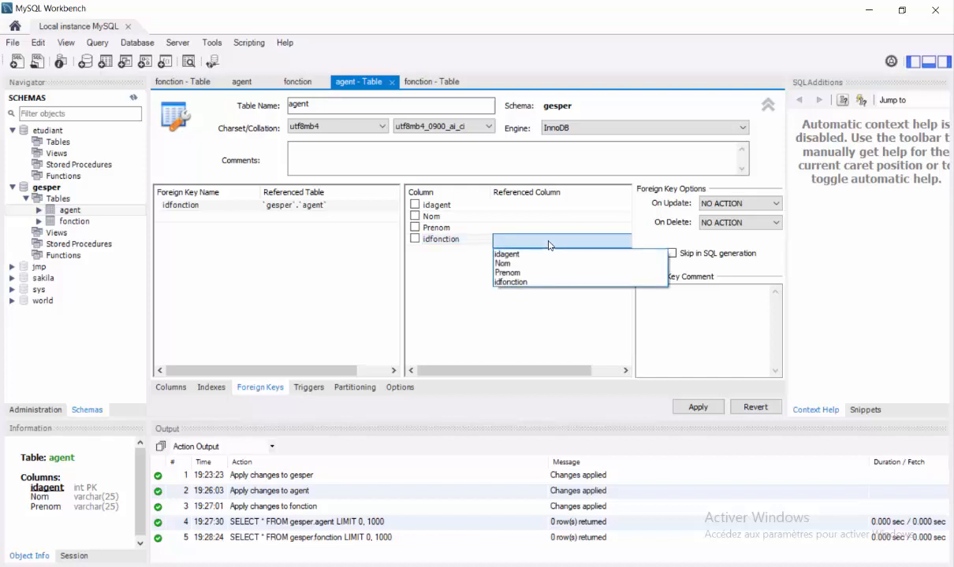
left_click(562, 283)
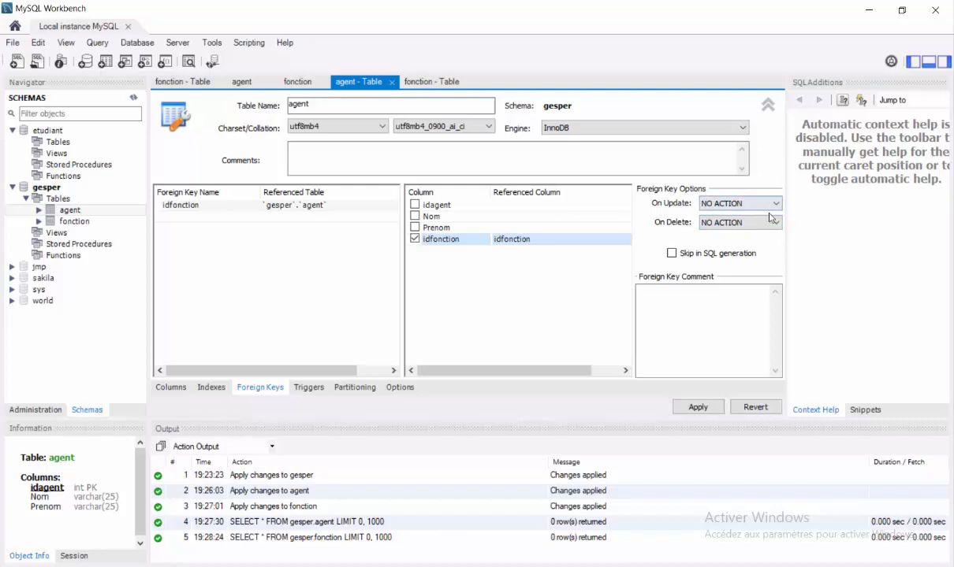
Set the foreign key's On Update and On Delete actions to SET NULL
left_click(733, 203)
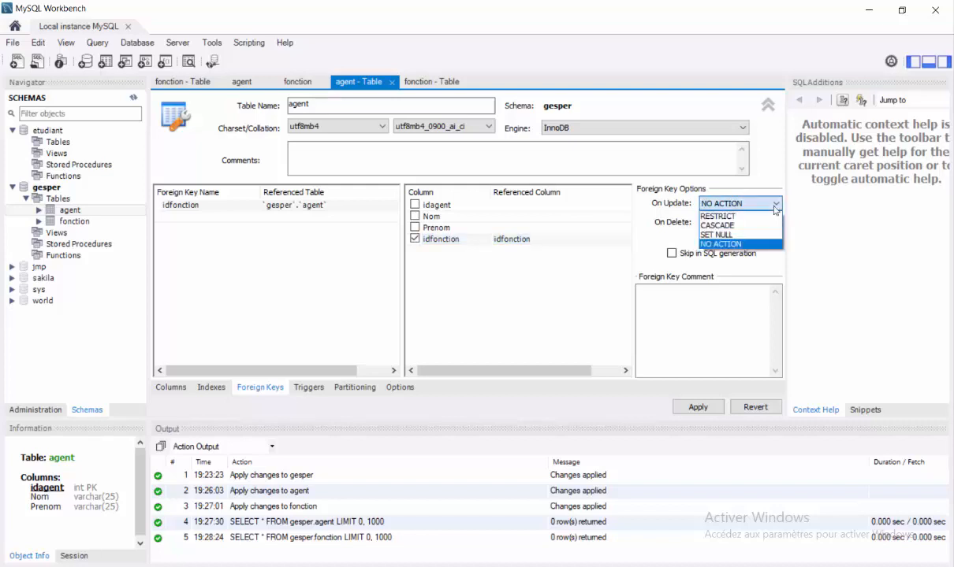
left_click(744, 236)
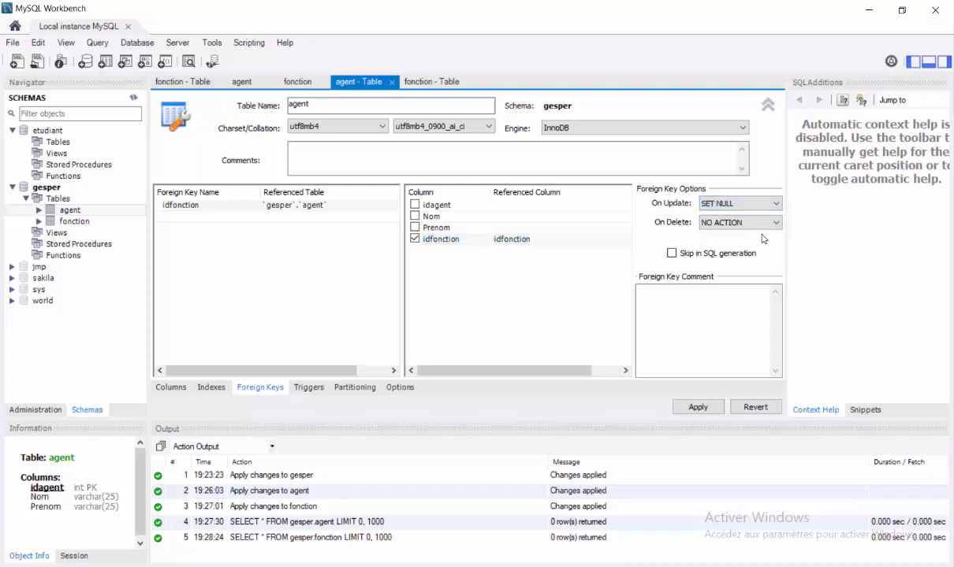
left_click(737, 224)
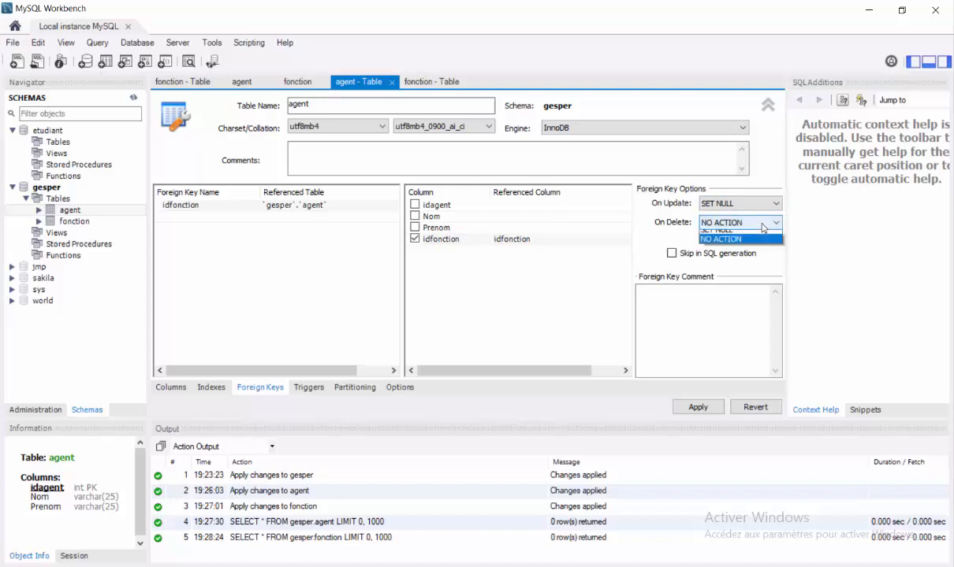
left_click(744, 254)
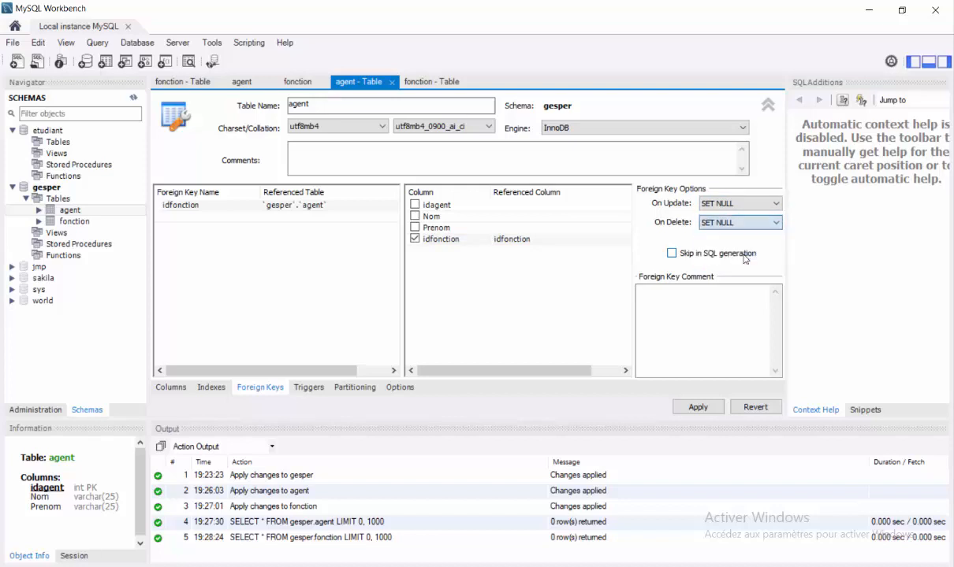
Apply the foreign key script, which fails with Error 1822, and close the dialog
left_click(690, 408)
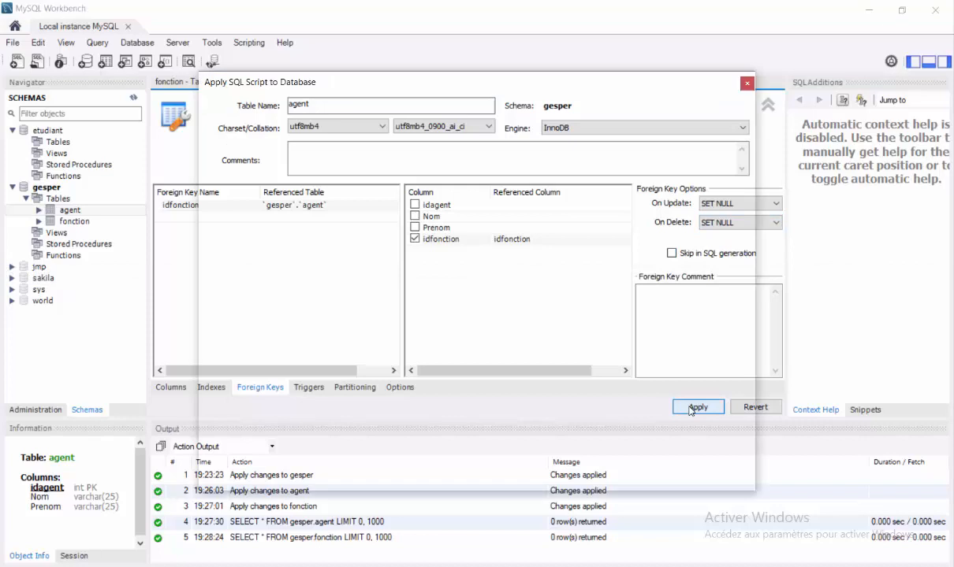
left_click(661, 474)
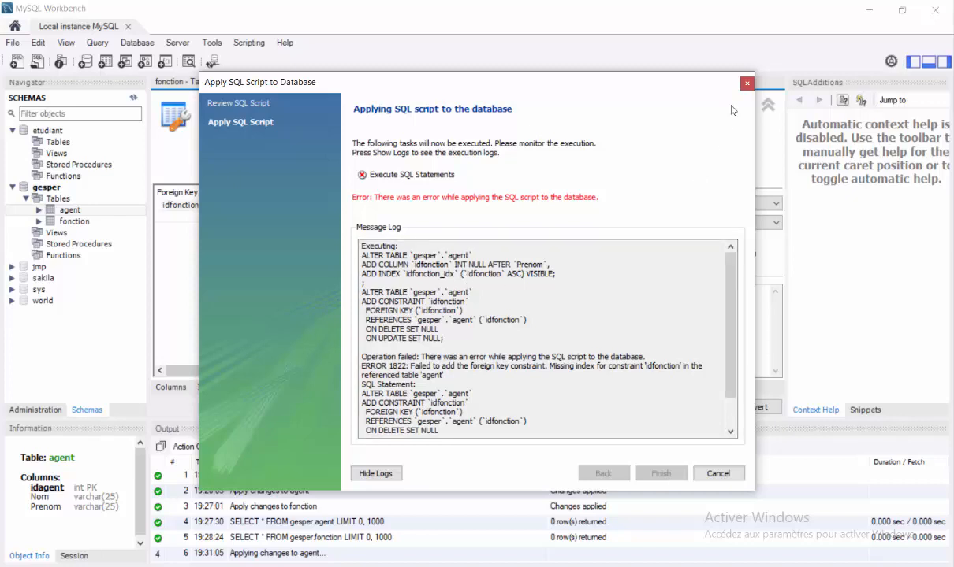
left_click(747, 83)
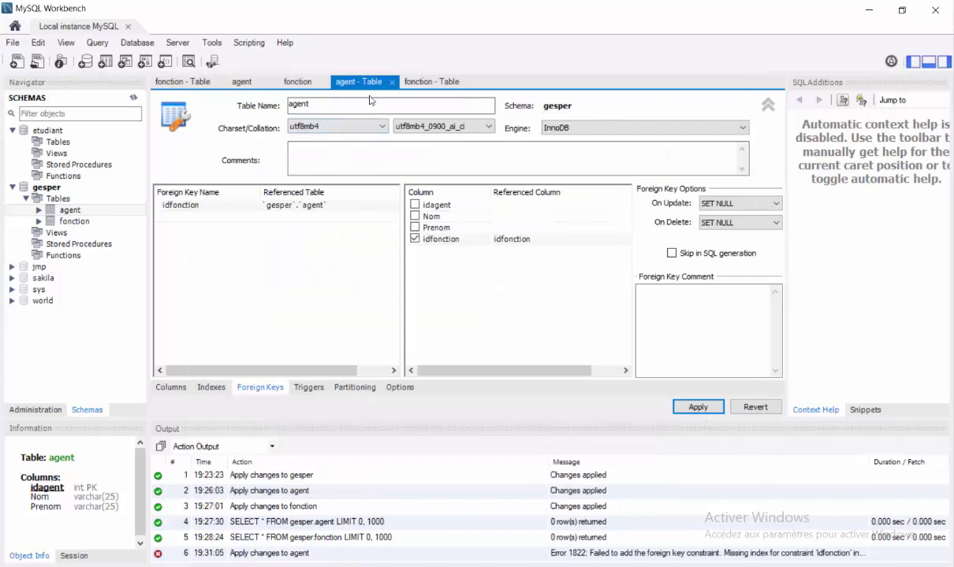
Close the duplicate fonction table editor and the agent query tab
left_click(310, 83)
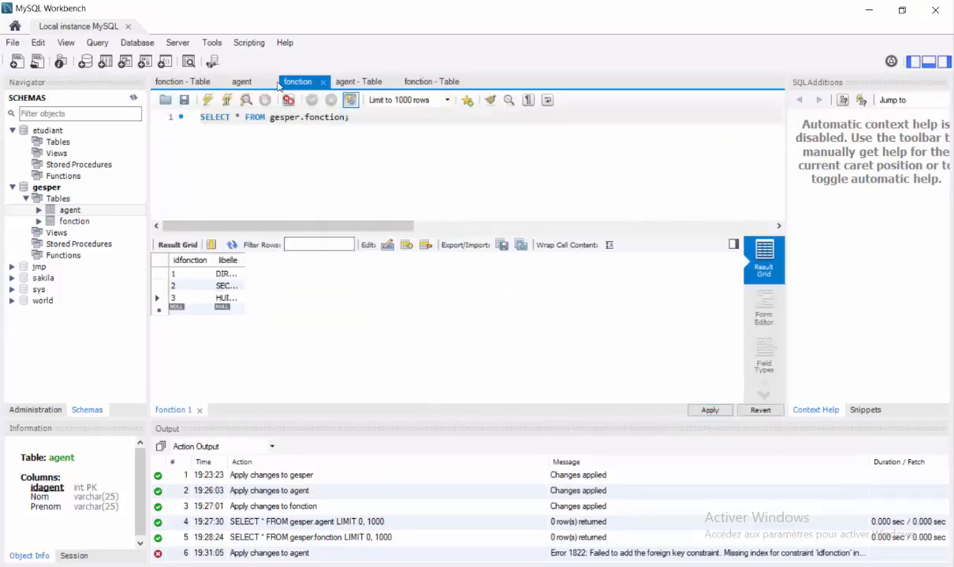
left_click(247, 83)
left_click(191, 83)
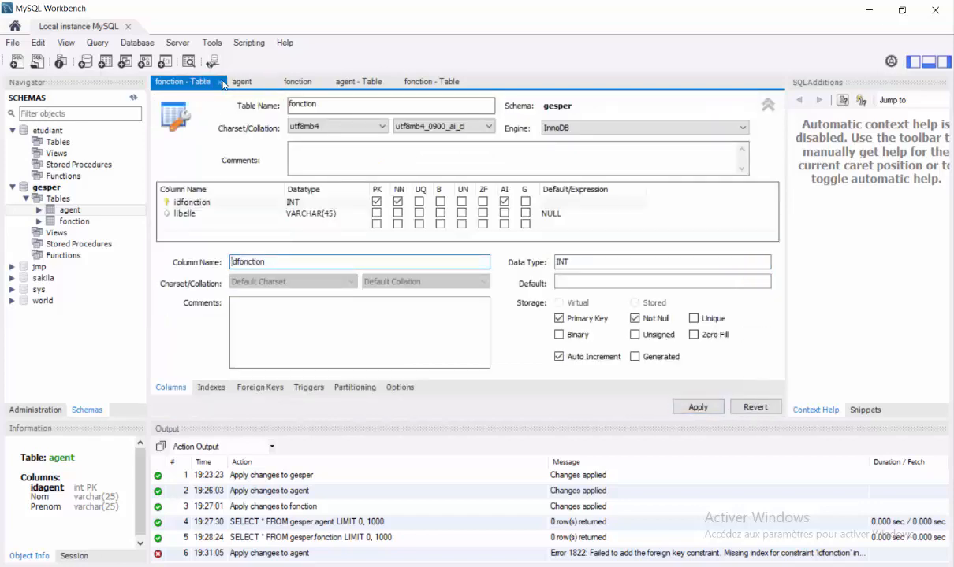
left_click(218, 82)
left_click(195, 83)
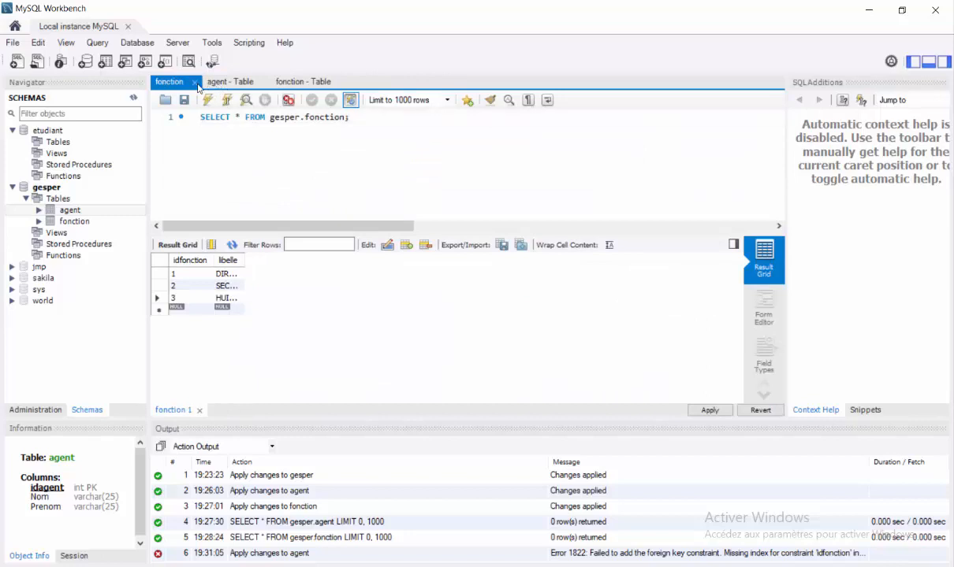
Close the fonction query, the agent editor without saving, and the fonction table editor
left_click(195, 82)
left_click(200, 82)
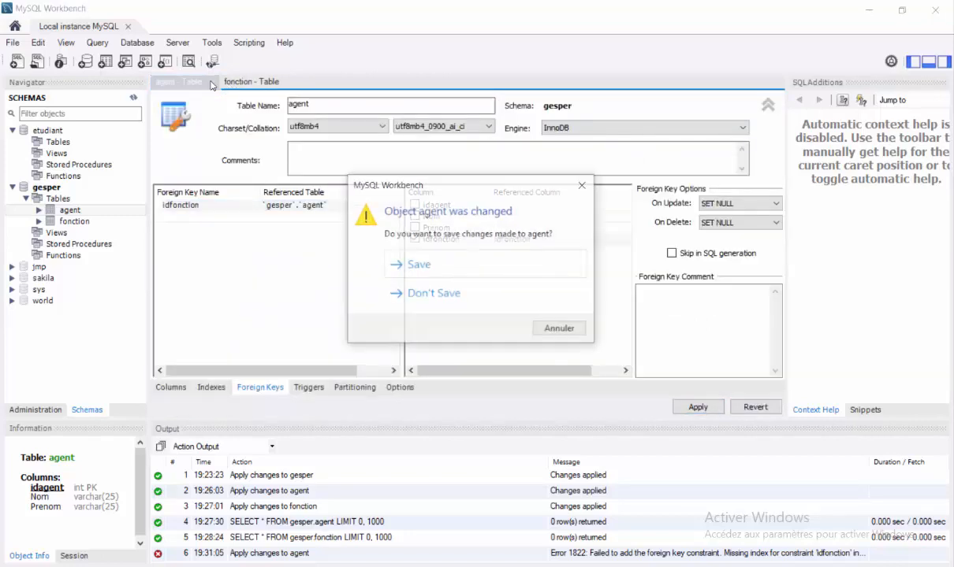
left_click(496, 295)
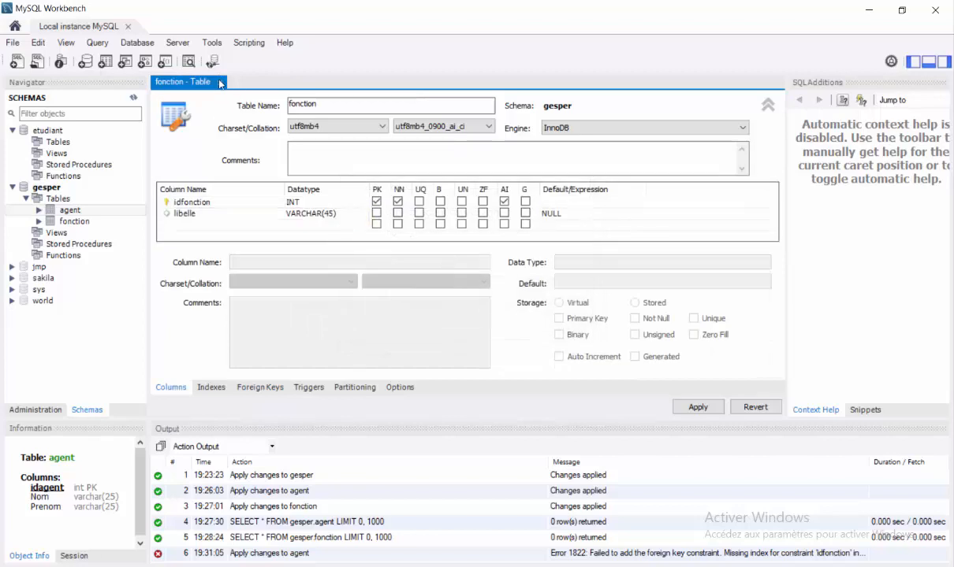
left_click(222, 83)
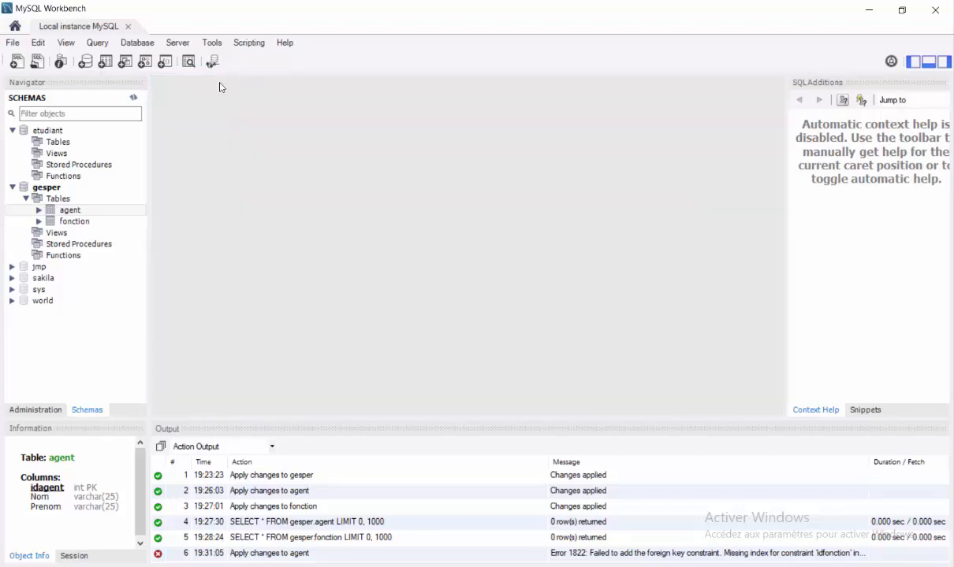
Open Alter Table editors for the agent table and then the fonction table
right_click(67, 212)
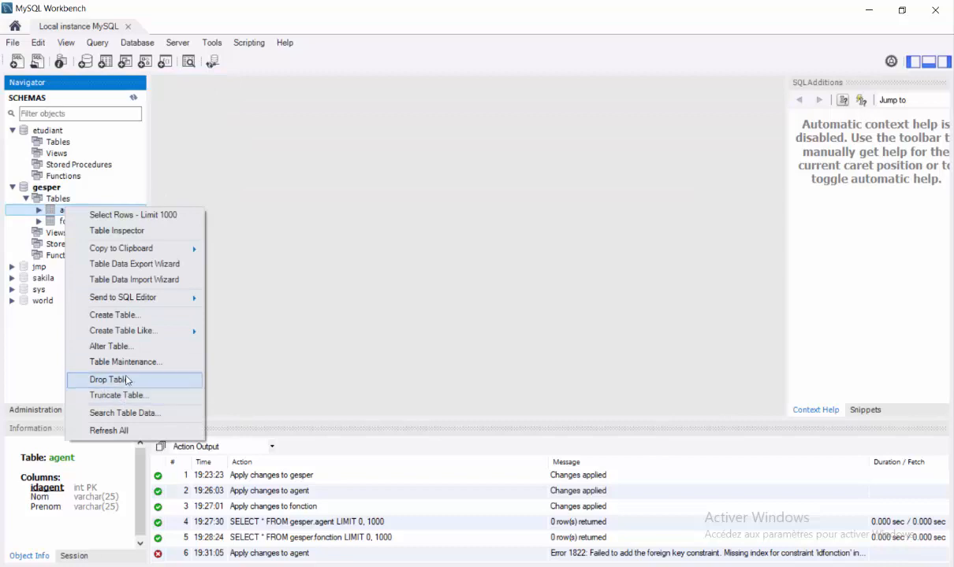
left_click(108, 348)
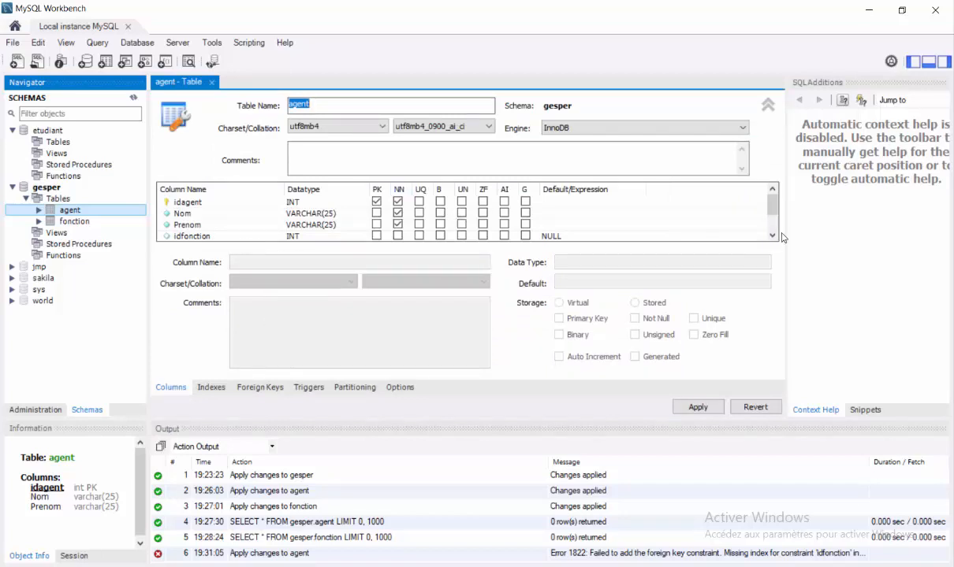
scroll(737, 225, "down", 1)
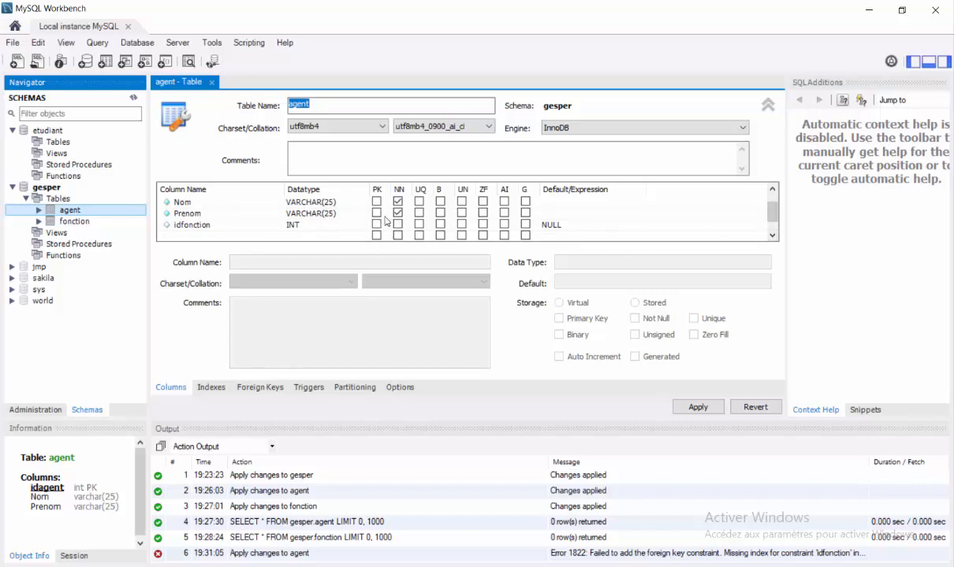
left_click(71, 223)
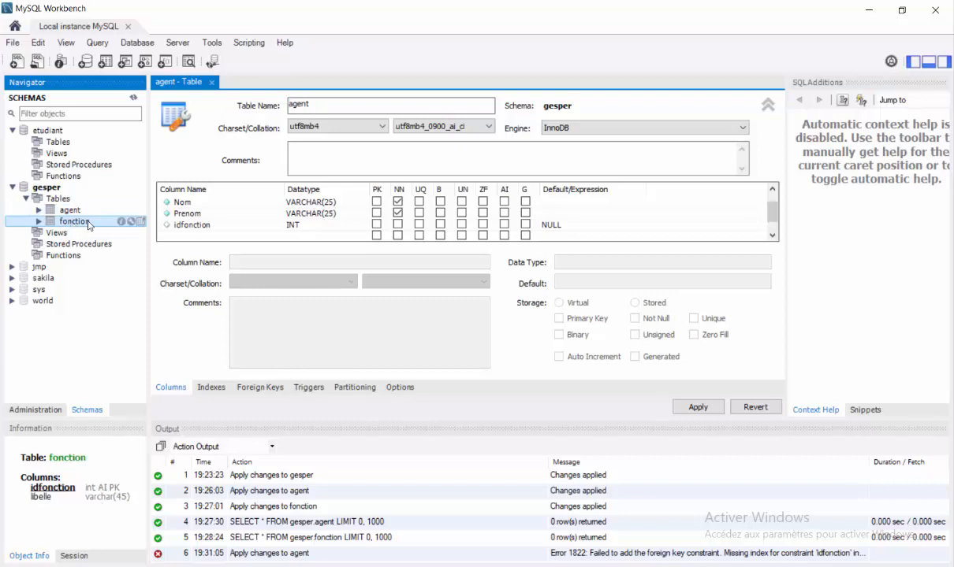
right_click(88, 227)
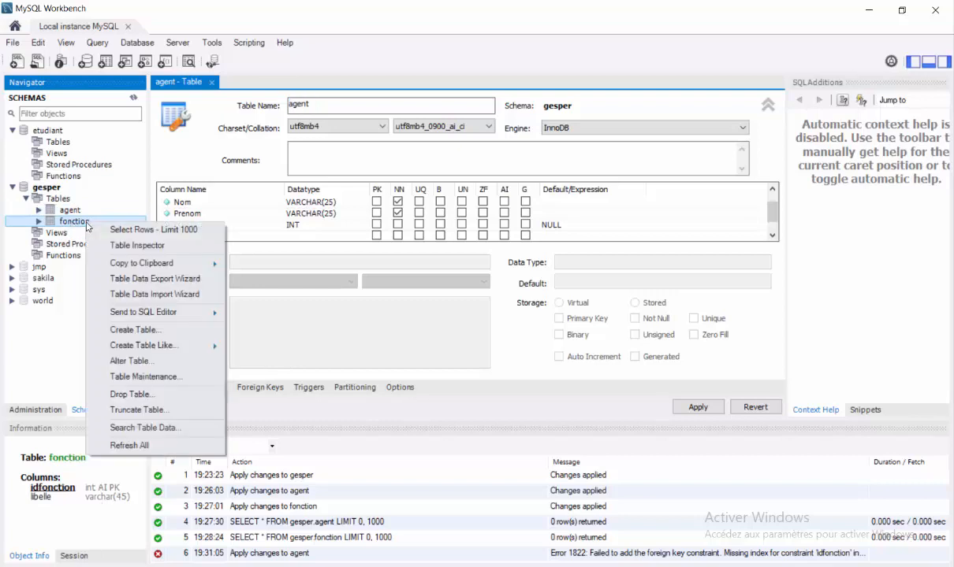
left_click(136, 365)
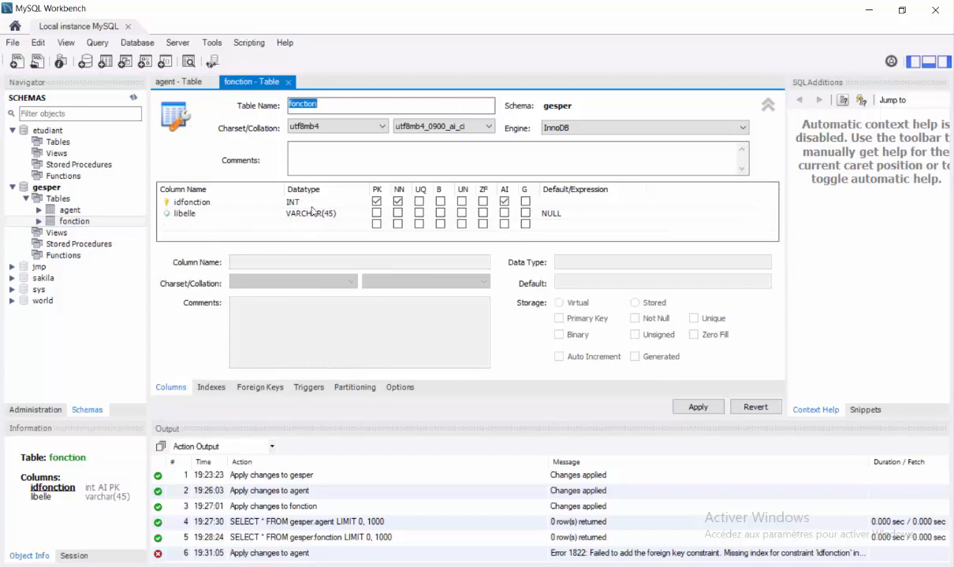
Reopen the agent table's Alter Table editor
left_click(79, 212)
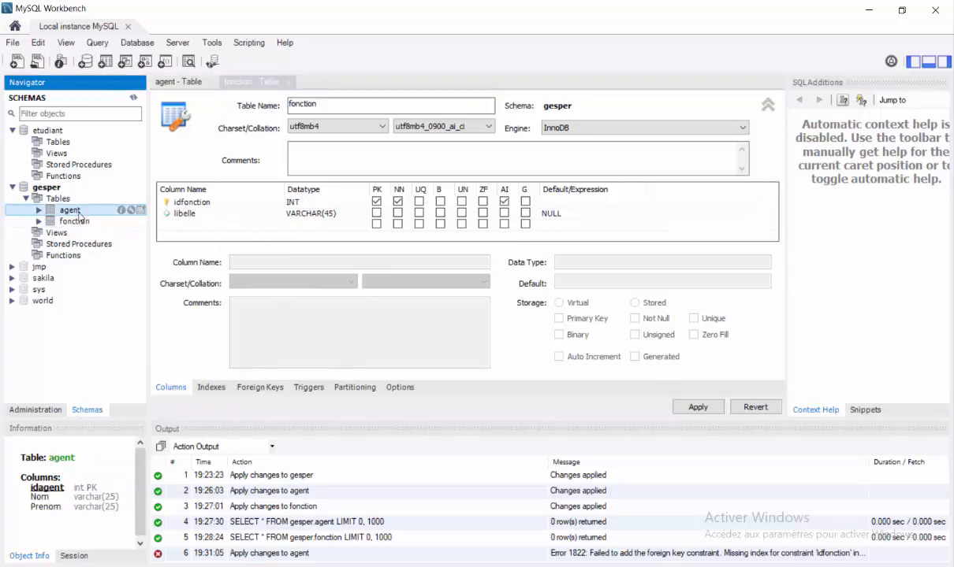
right_click(80, 217)
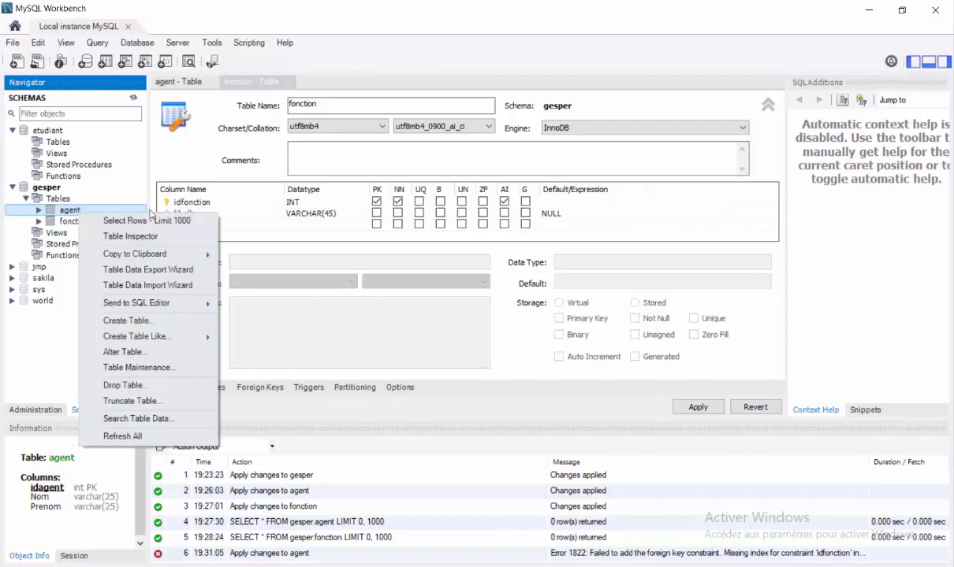
left_click(66, 215)
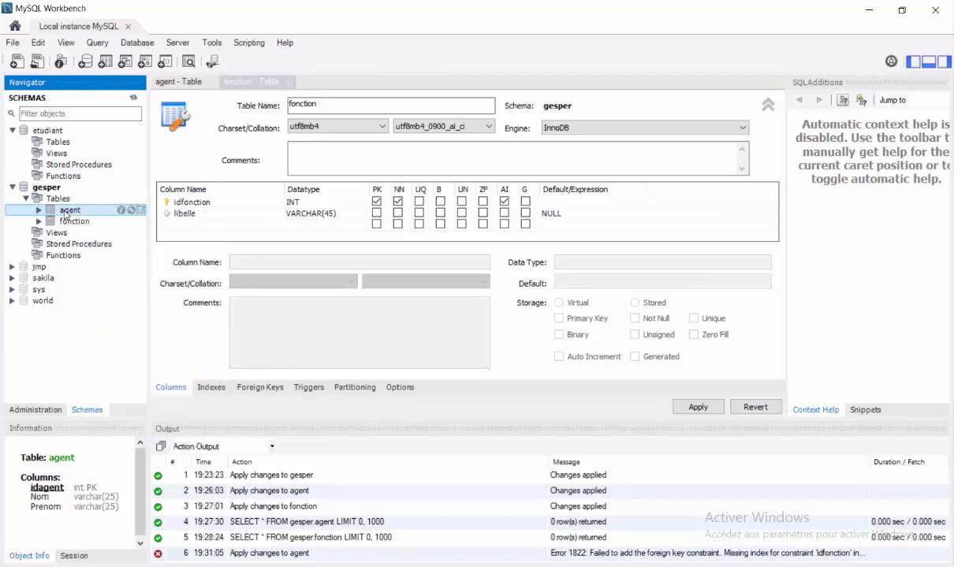
right_click(65, 214)
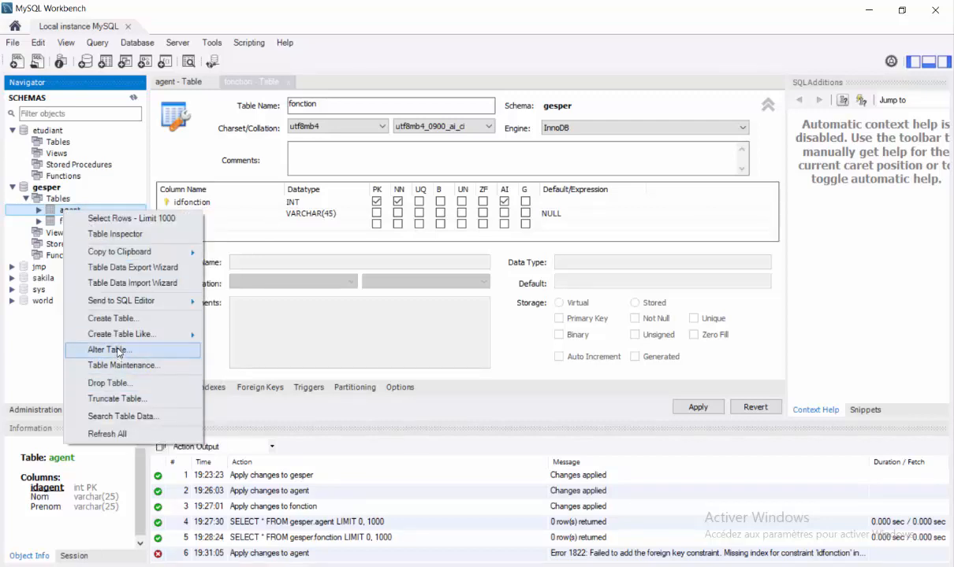
left_click(117, 349)
Create foreign key idfonction on agent referencing the fonction table
left_click(319, 236)
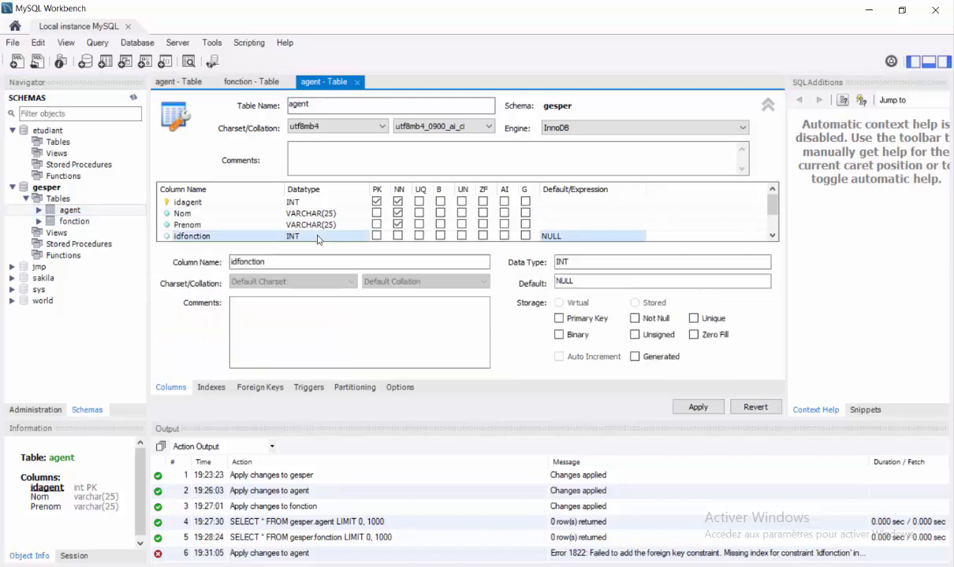
left_click(261, 388)
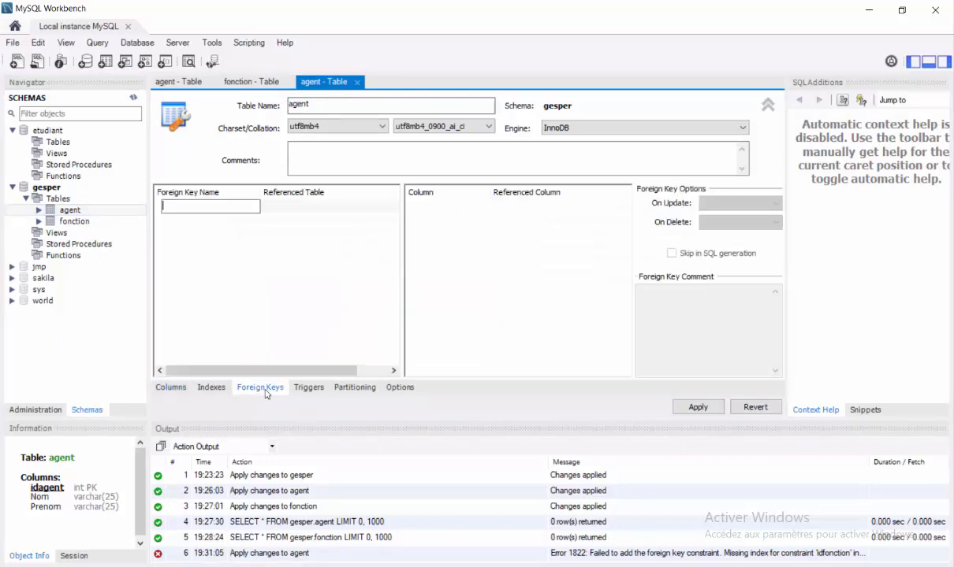
type("idfonction")
key("Return")
left_click(363, 209)
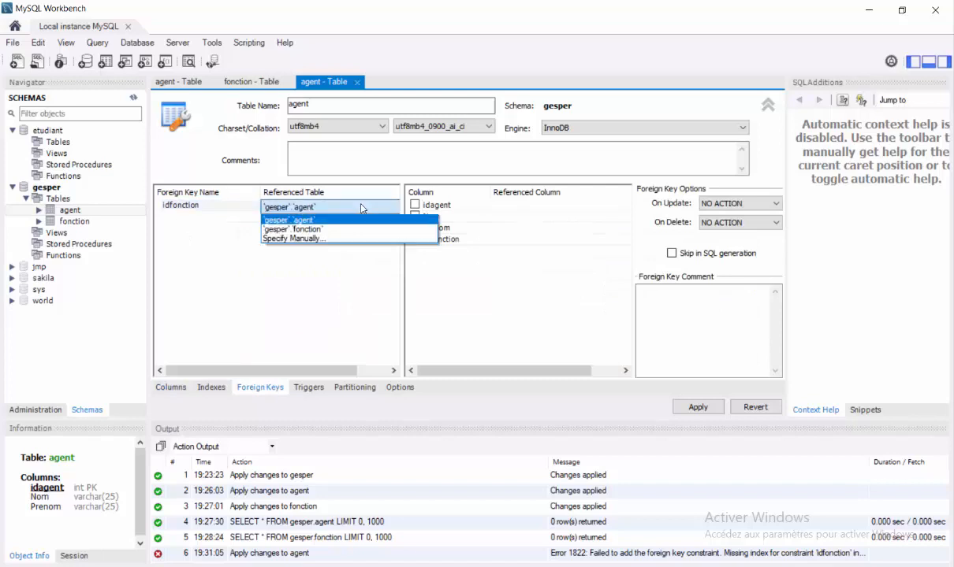
left_click(358, 228)
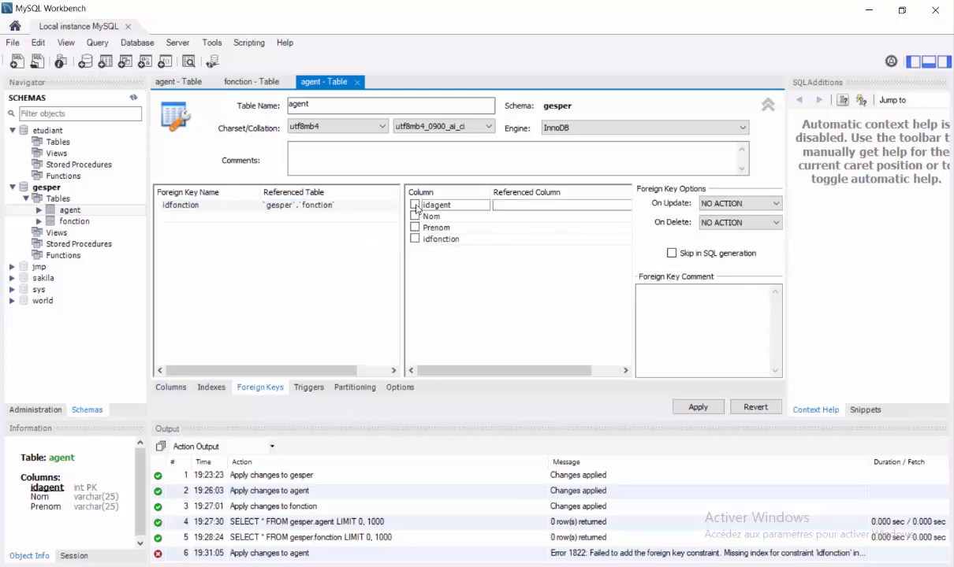
Map agent's idfonction column to fonction's idfonction and review the generated ALTER TABLE script
left_click(268, 217)
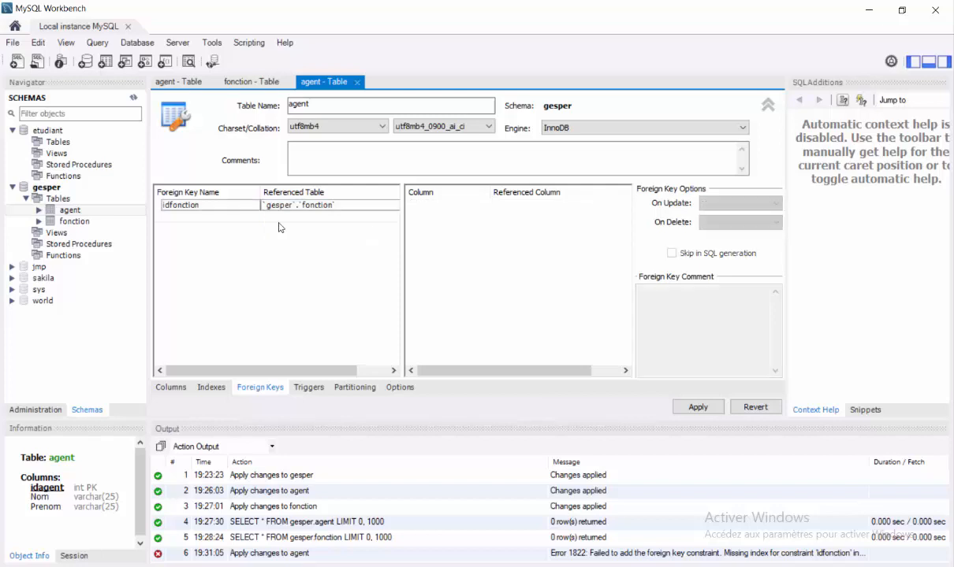
left_click(374, 208)
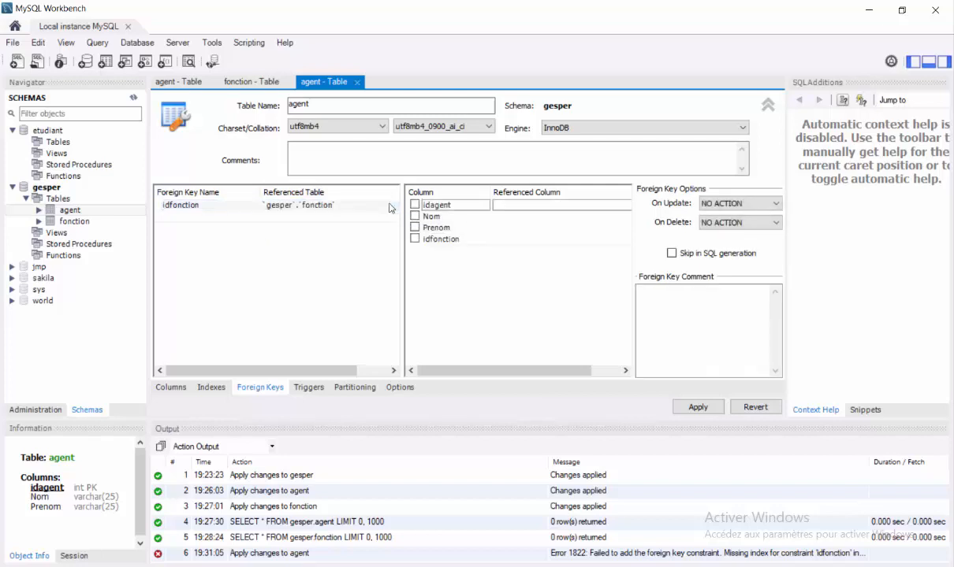
left_click(382, 207)
left_click(390, 207)
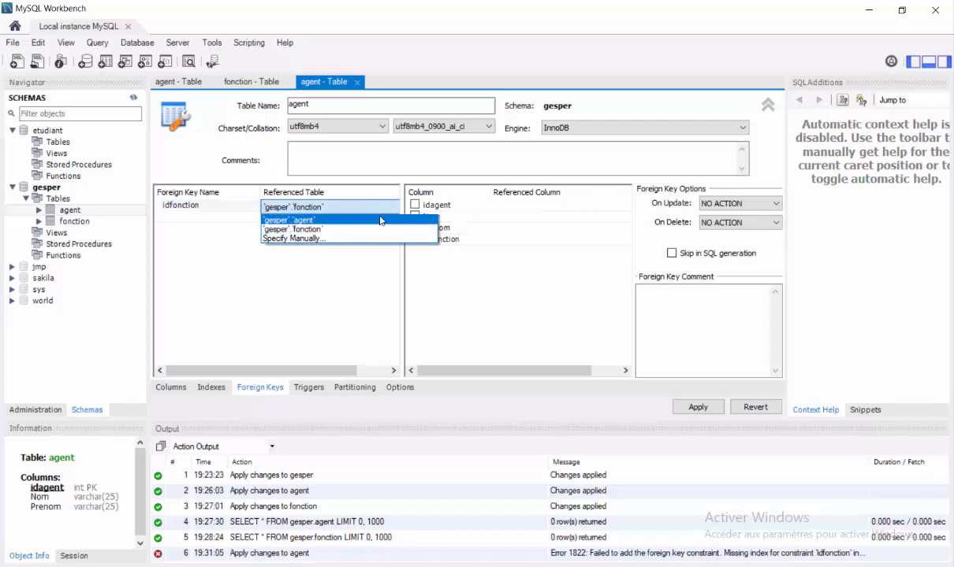
left_click(370, 230)
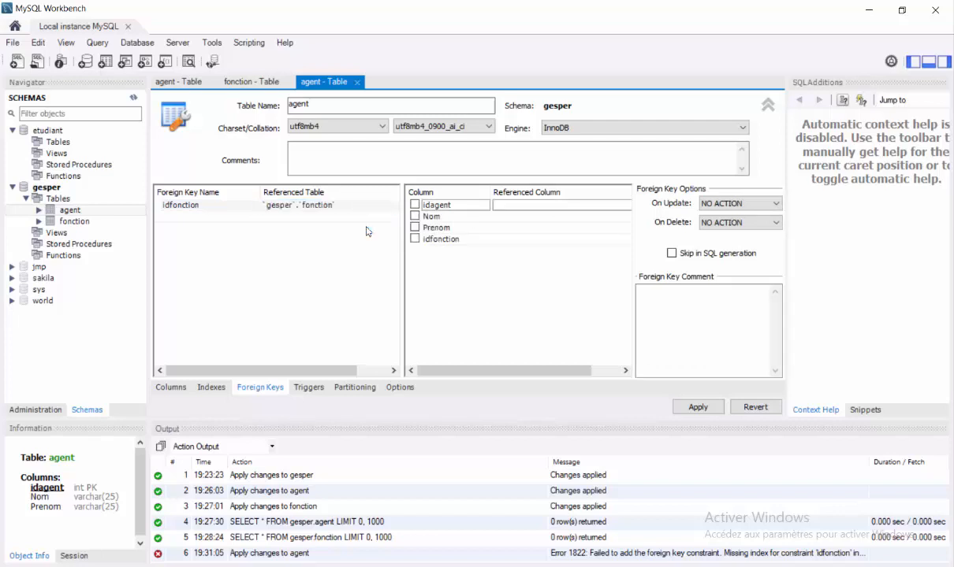
left_click(500, 240)
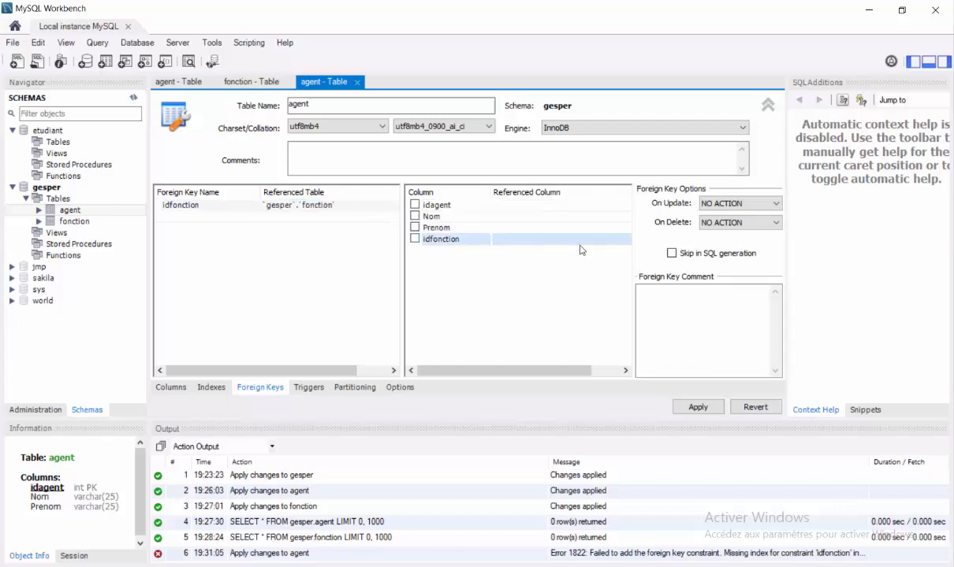
left_click(607, 241)
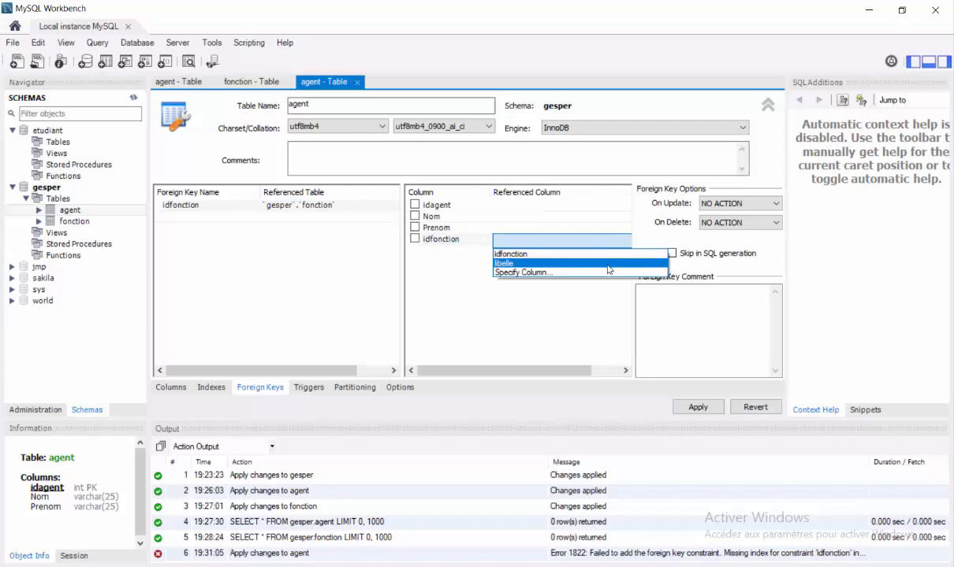
left_click(561, 253)
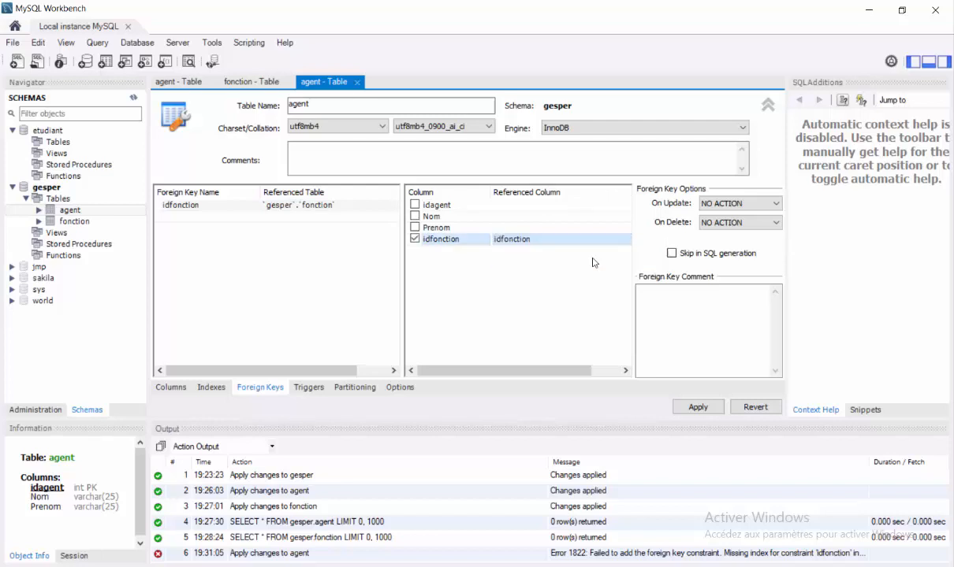
left_click(698, 408)
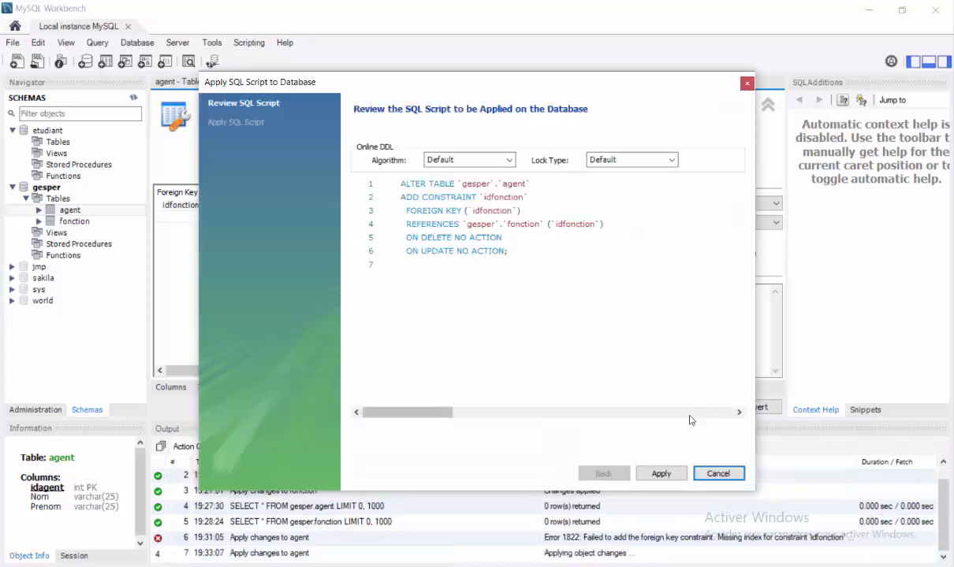
Execute the ALTER TABLE script so the log reports the foreign key changes applied
left_click(672, 474)
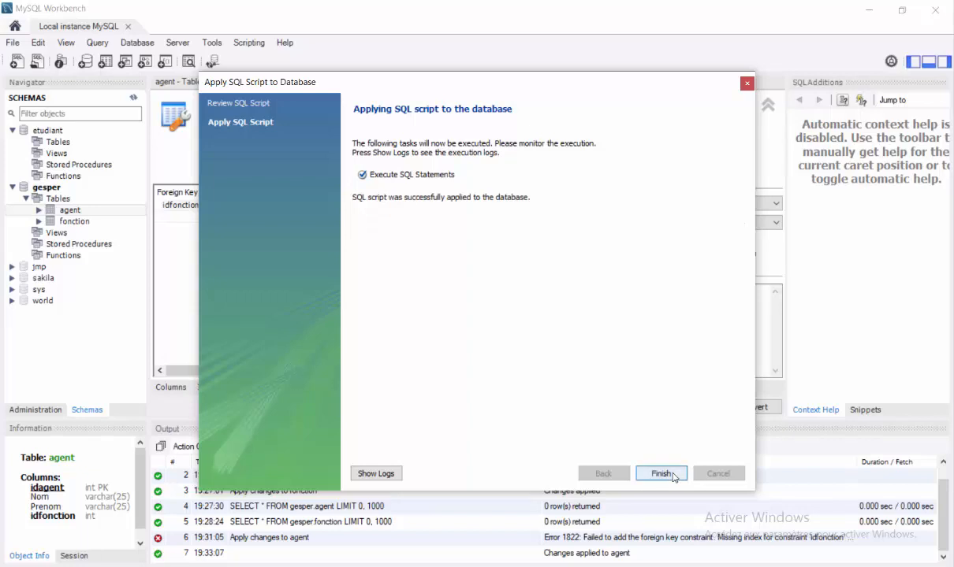
left_click(662, 474)
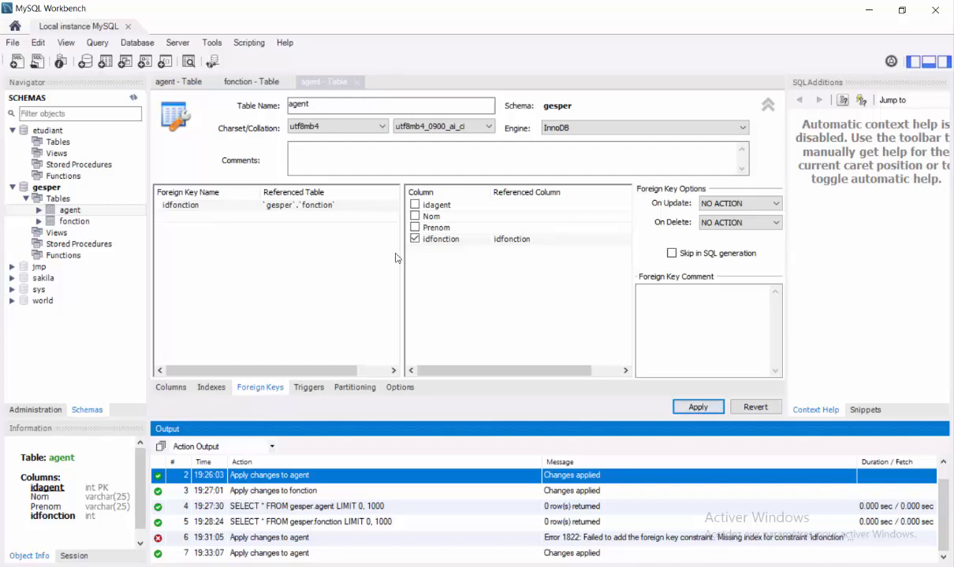
left_click(136, 44)
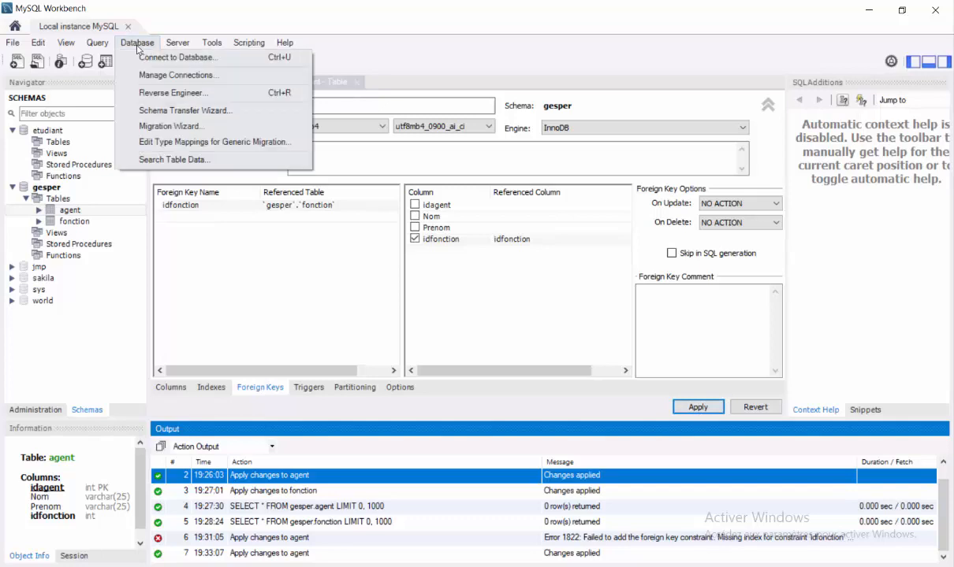
Start Reverse Engineer and connect to the local server with the root account password
left_click(162, 94)
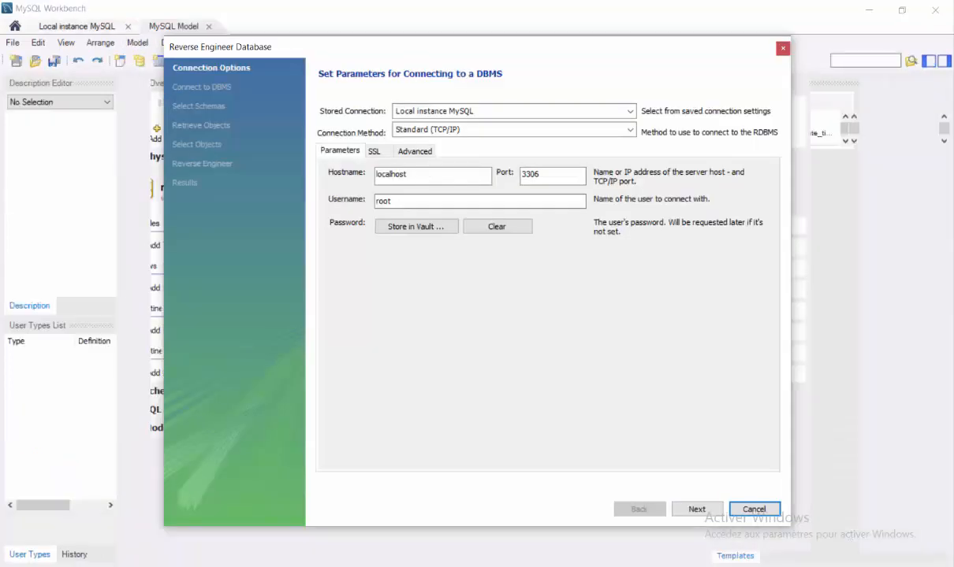
left_click(686, 508)
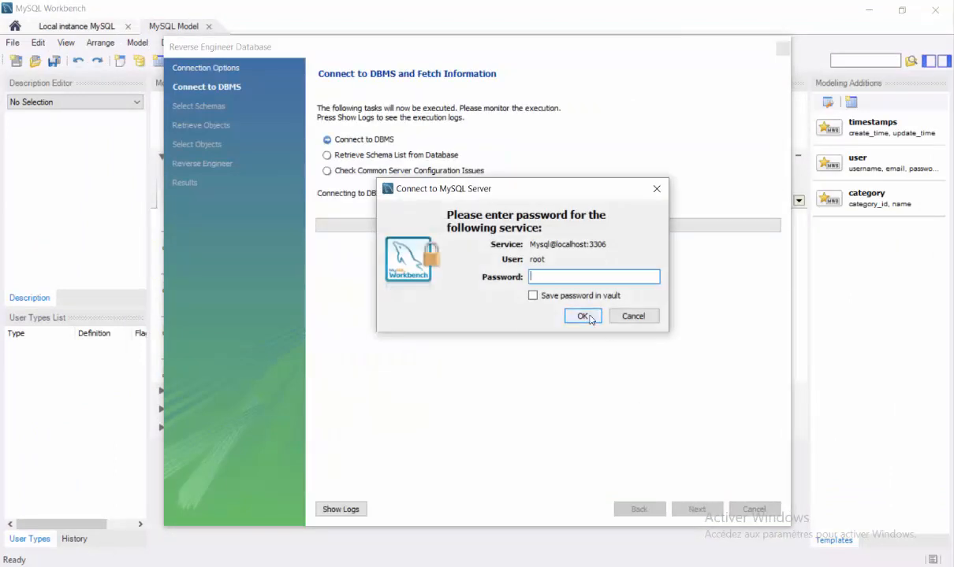
key("Caps_Lock")
type("****")
left_click(582, 316)
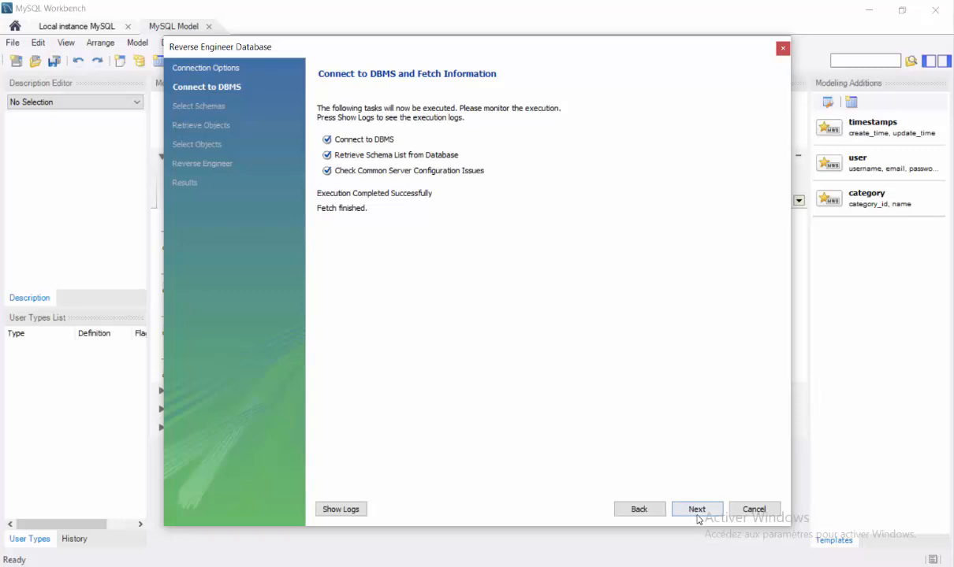
Select the gesper schema and import its two tables into a new EER diagram
left_click(697, 510)
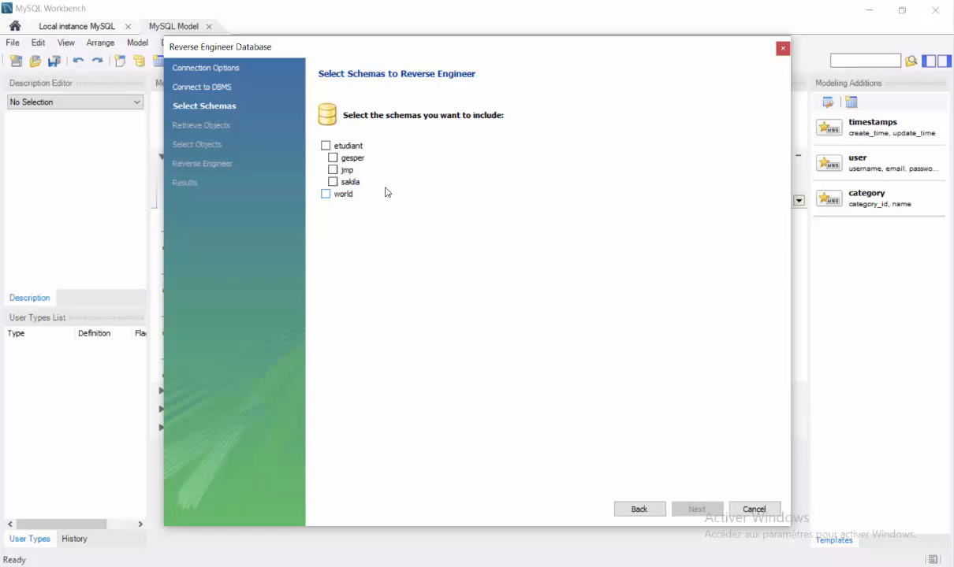
left_click(333, 157)
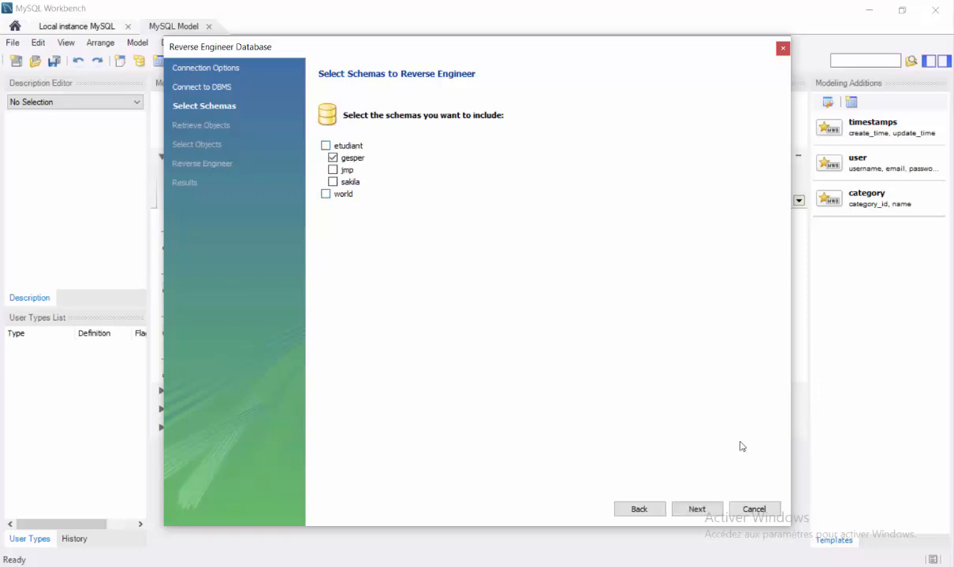
left_click(697, 511)
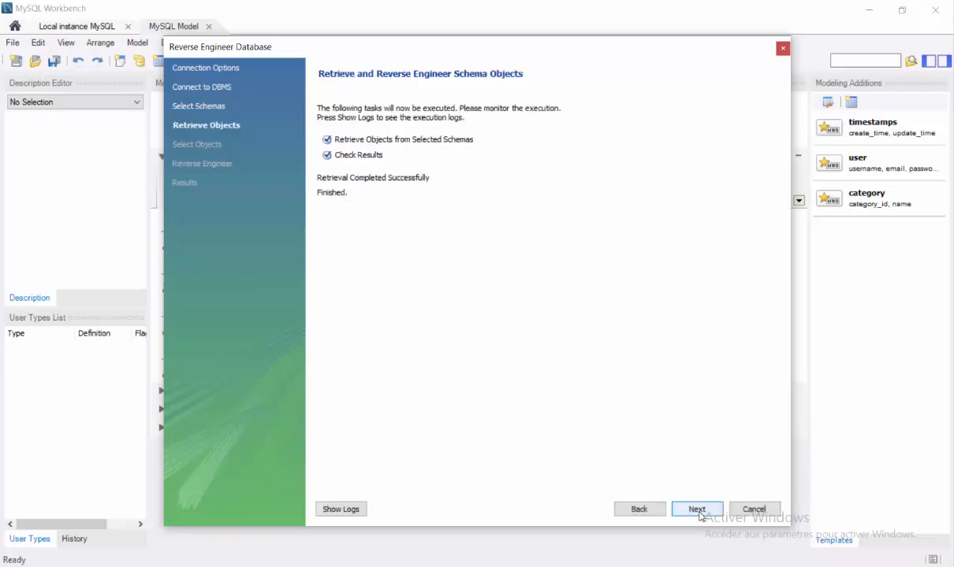
left_click(697, 511)
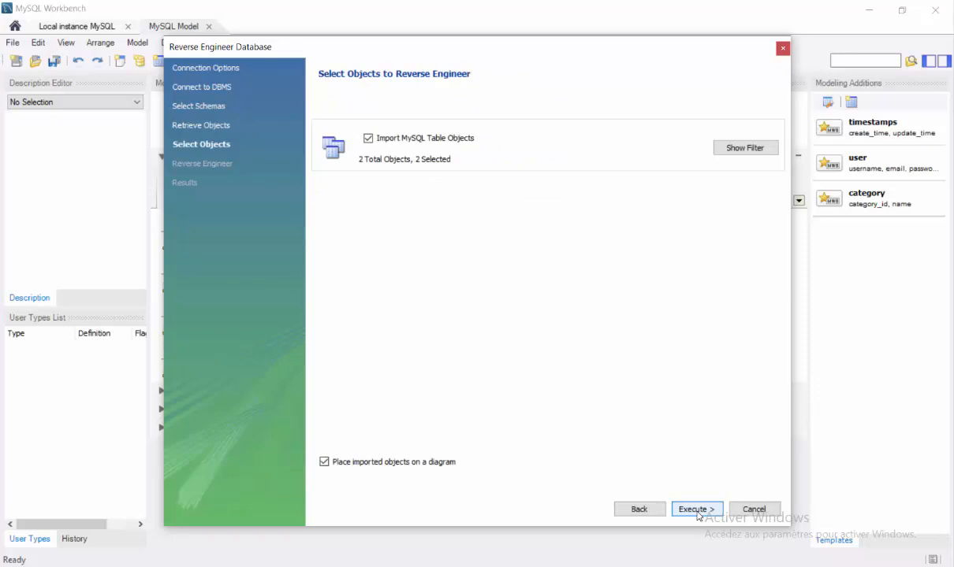
left_click(697, 510)
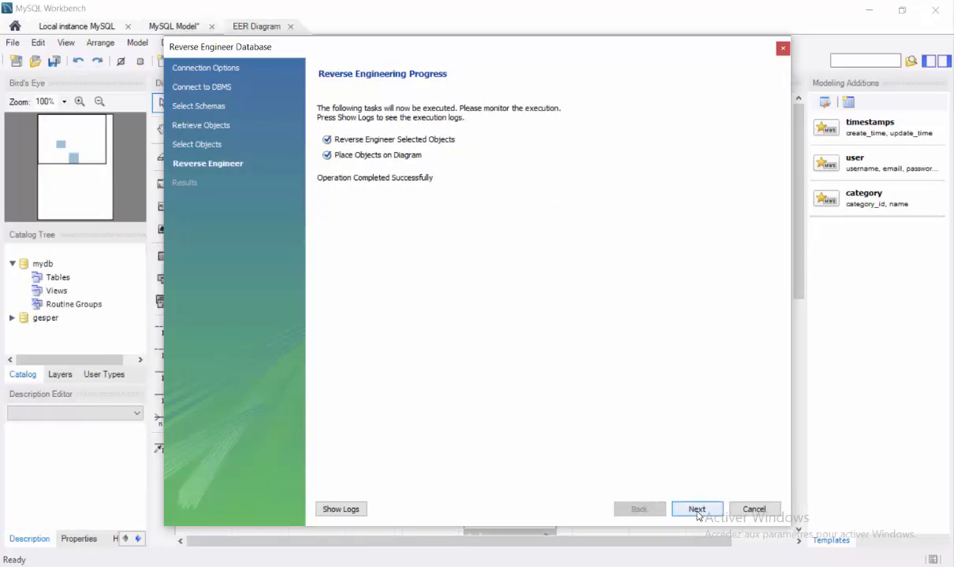
Finish the reverse-engineering wizard, then move the agent table to the right of fonction on the EER diagram
left_click(697, 511)
left_click(697, 510)
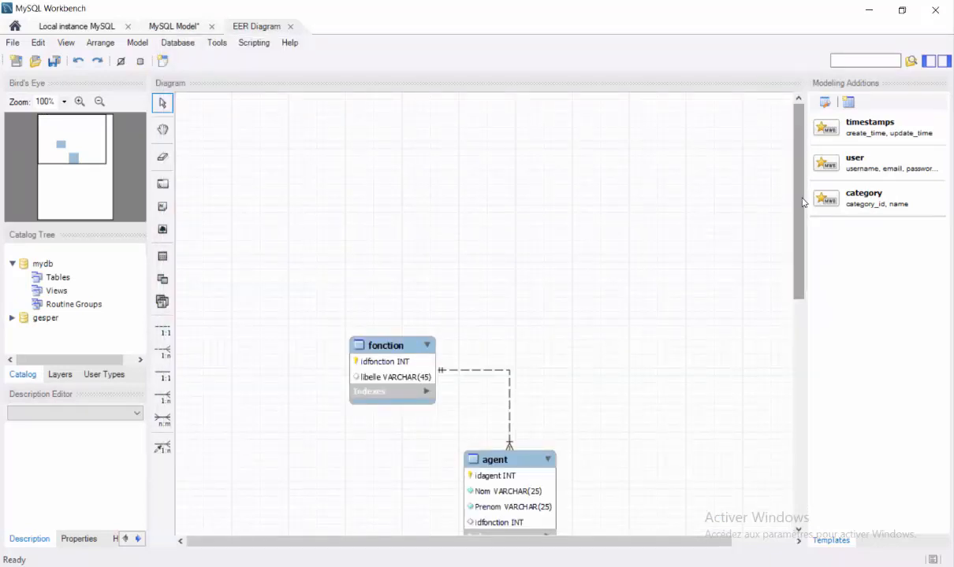
left_click_drag(803, 202, 801, 276)
left_click_drag(524, 280, 635, 162)
left_click_drag(639, 156, 639, 156)
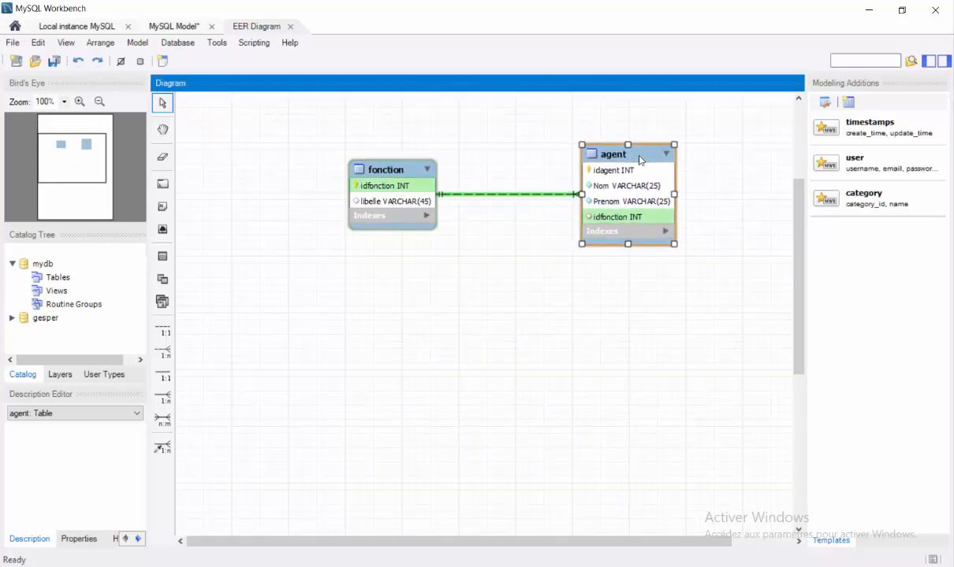
left_click(592, 330)
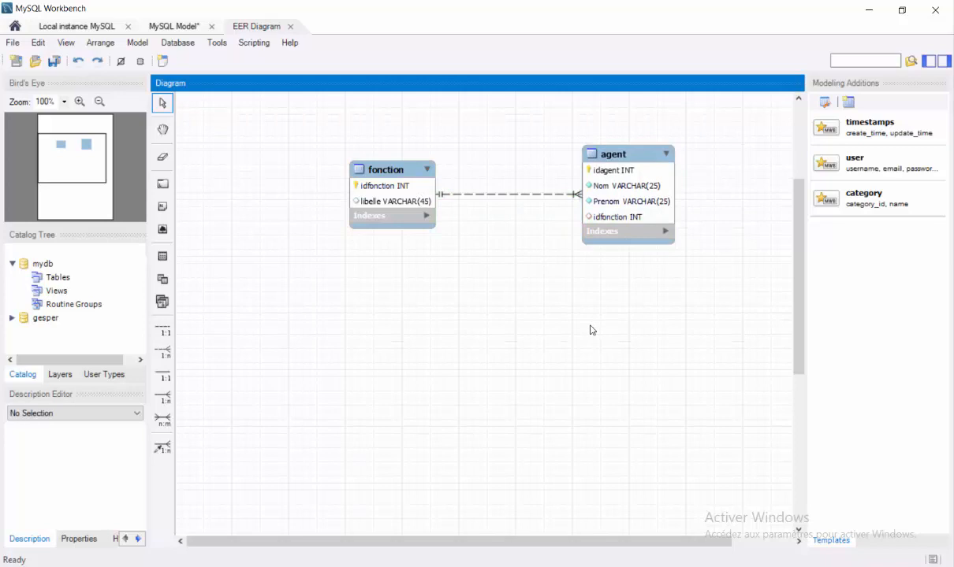